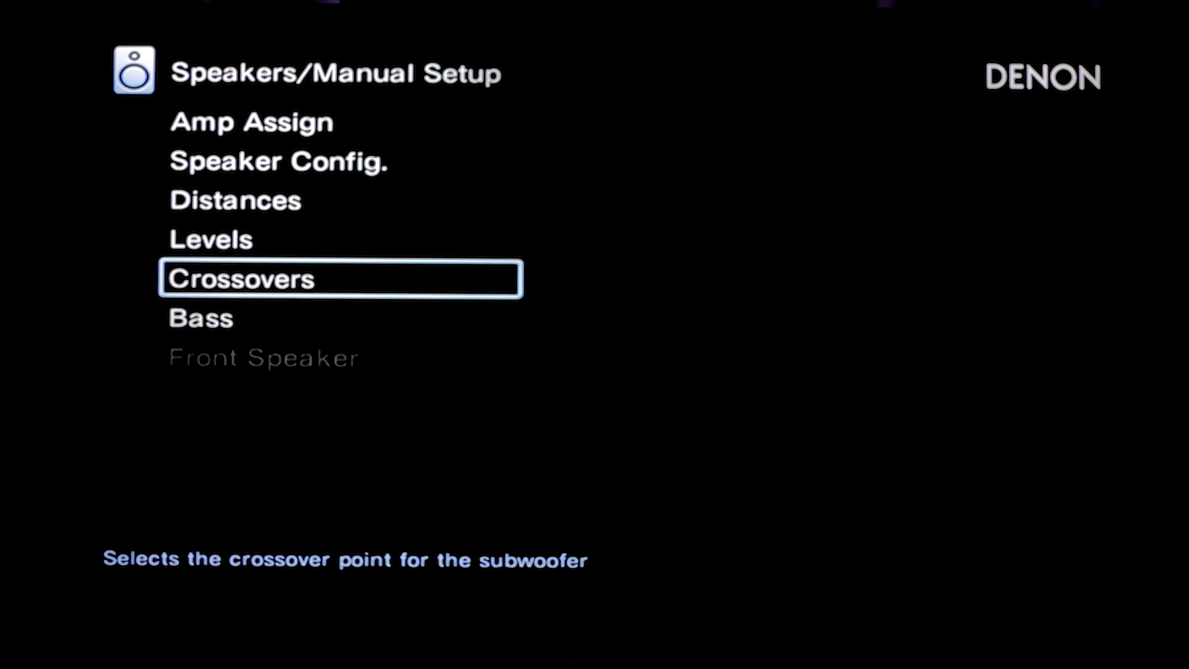
- Compare the LFE and LFE+Main subwoofer modes in the receiver's bass settings, leaving the mode on LFE
{"action": "key", "text": "Down"}
{"action": "key", "text": "Return"}
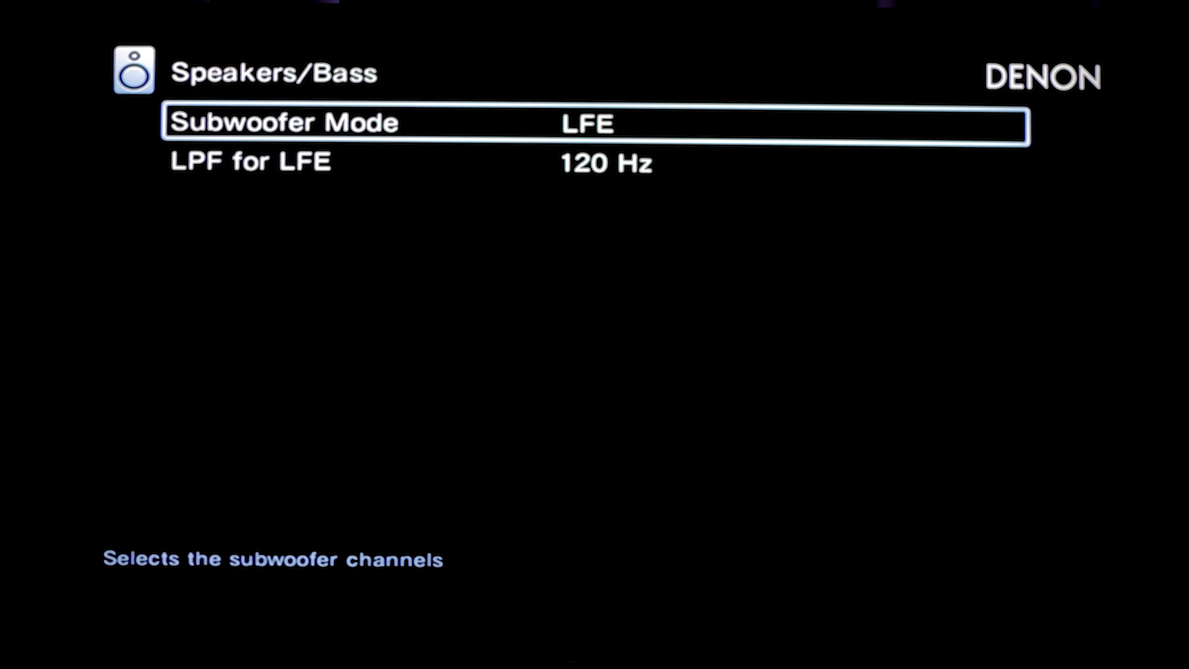
{"action": "key", "text": "Return"}
{"action": "key", "text": "Right"}
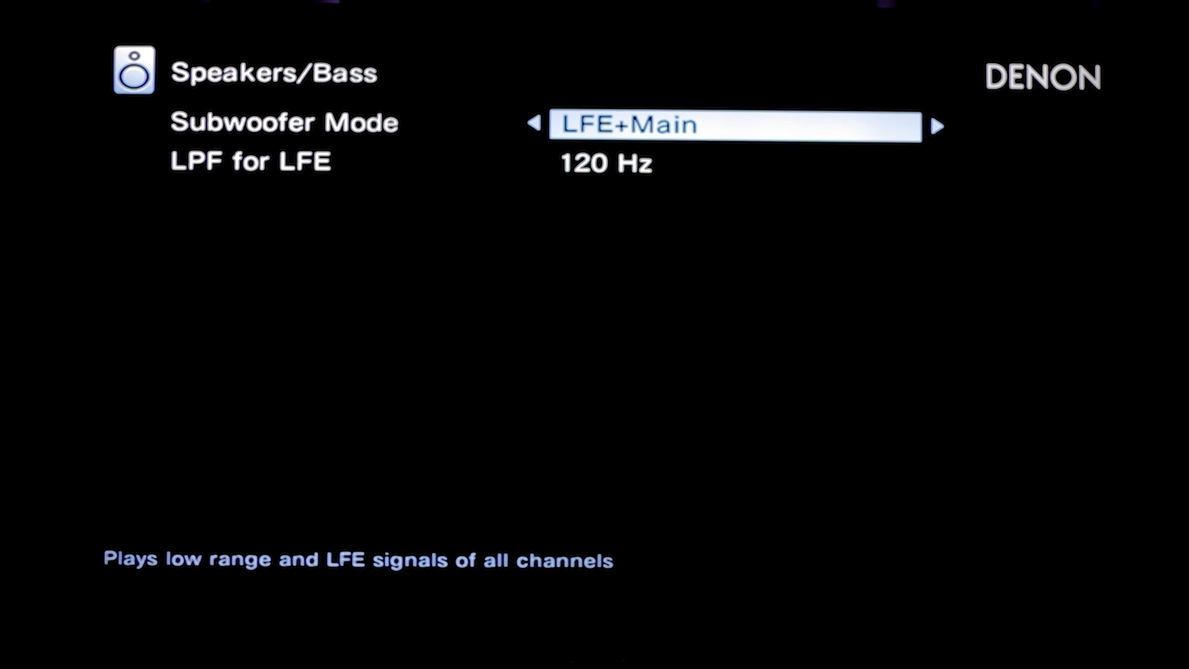
{"action": "key", "text": "Left"}
{"action": "key", "text": "Escape"}
{"action": "key", "text": "Up"}
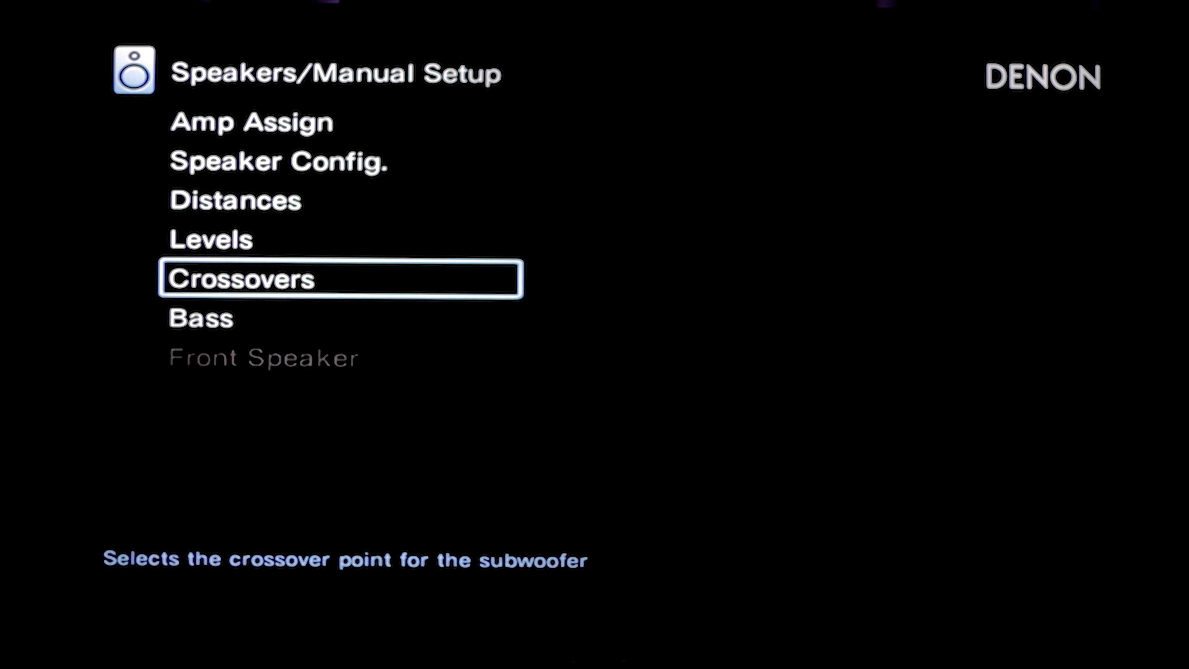
- Run the speaker level test tone, step through the channels to Surround R, and exit the receiver setup
{"action": "key", "text": "Up"}
{"action": "key", "text": "Return"}
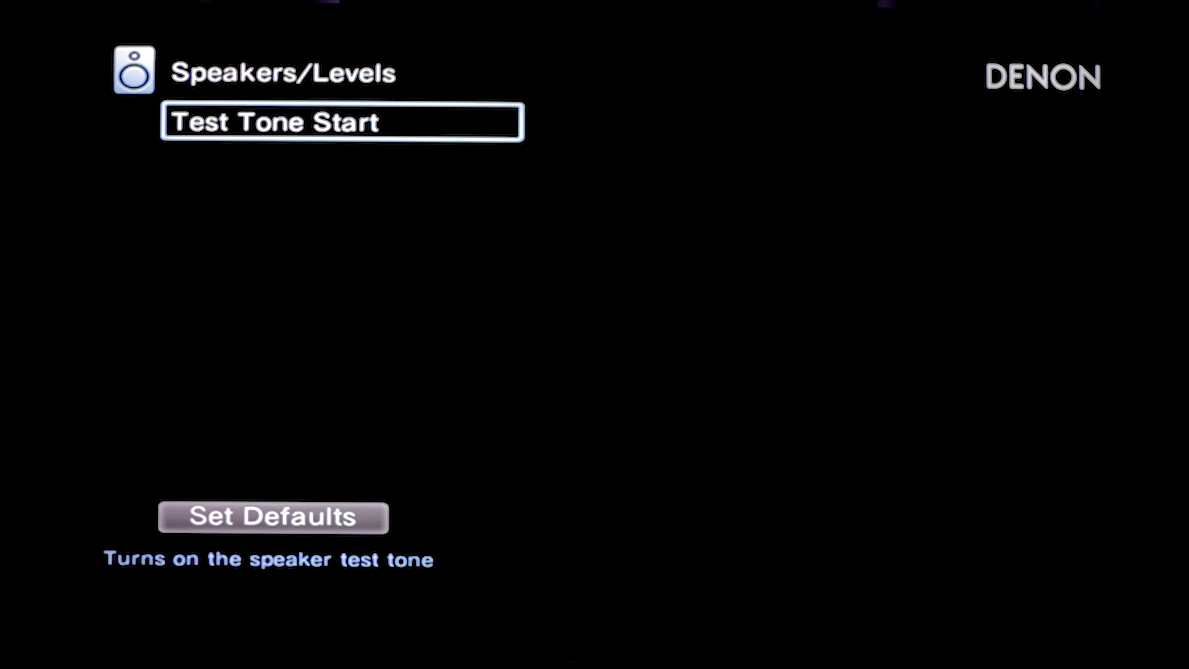
{"action": "key", "text": "Return"}
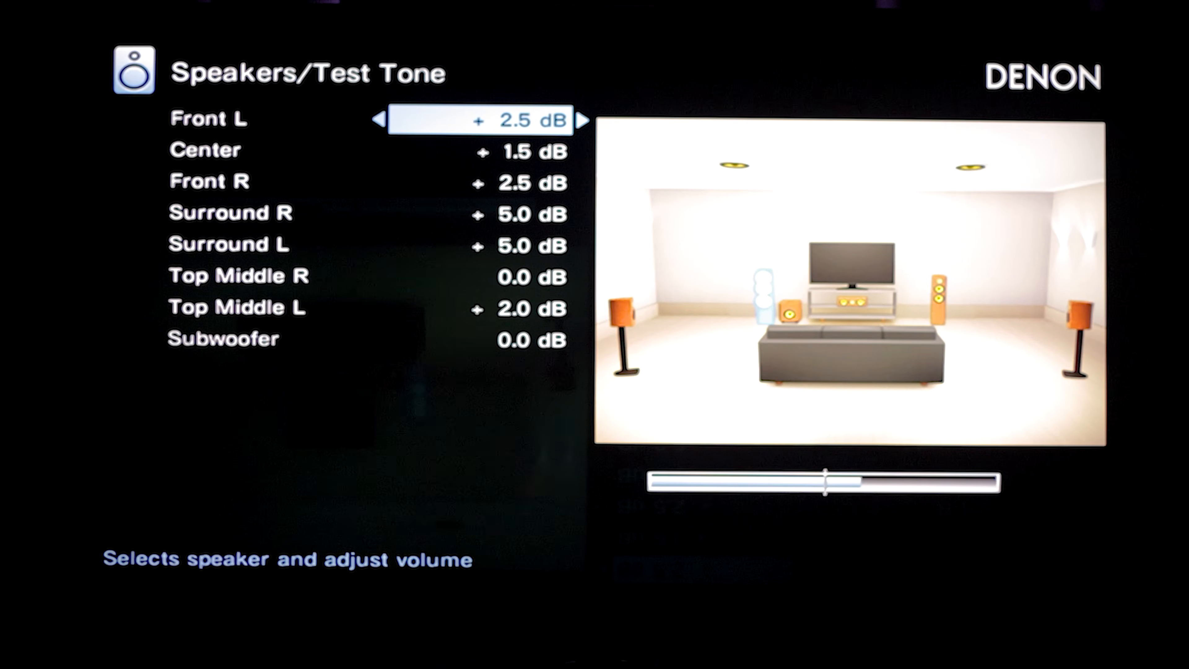
{"action": "key", "text": "Down"}
{"action": "key", "text": "Down"}
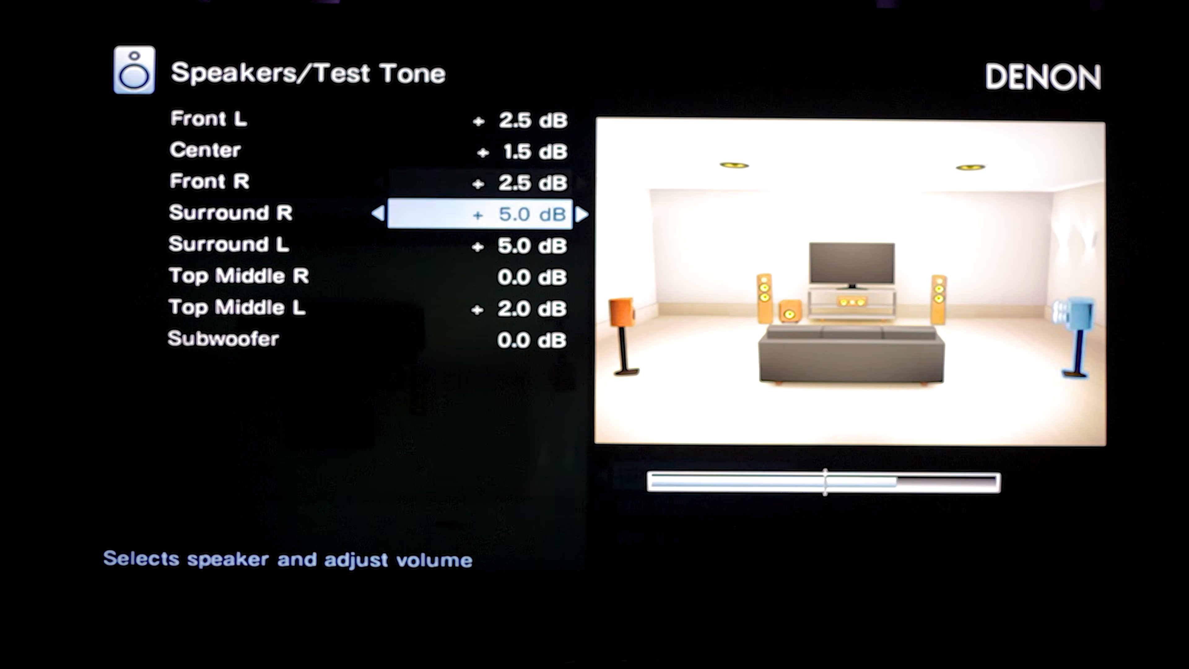
{"action": "key", "text": "Escape"}
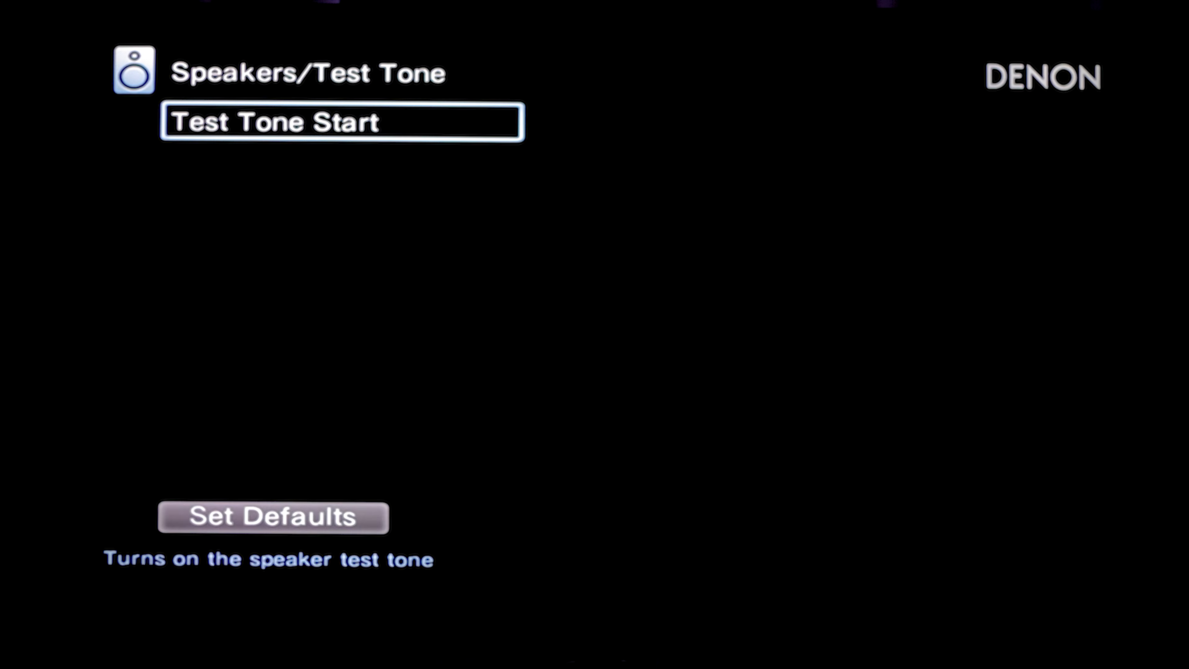
{"action": "key", "text": "Escape"}
{"action": "key", "text": "Escape"}
{"action": "key", "text": "Escape"}
{"action": "key", "text": "Escape"}
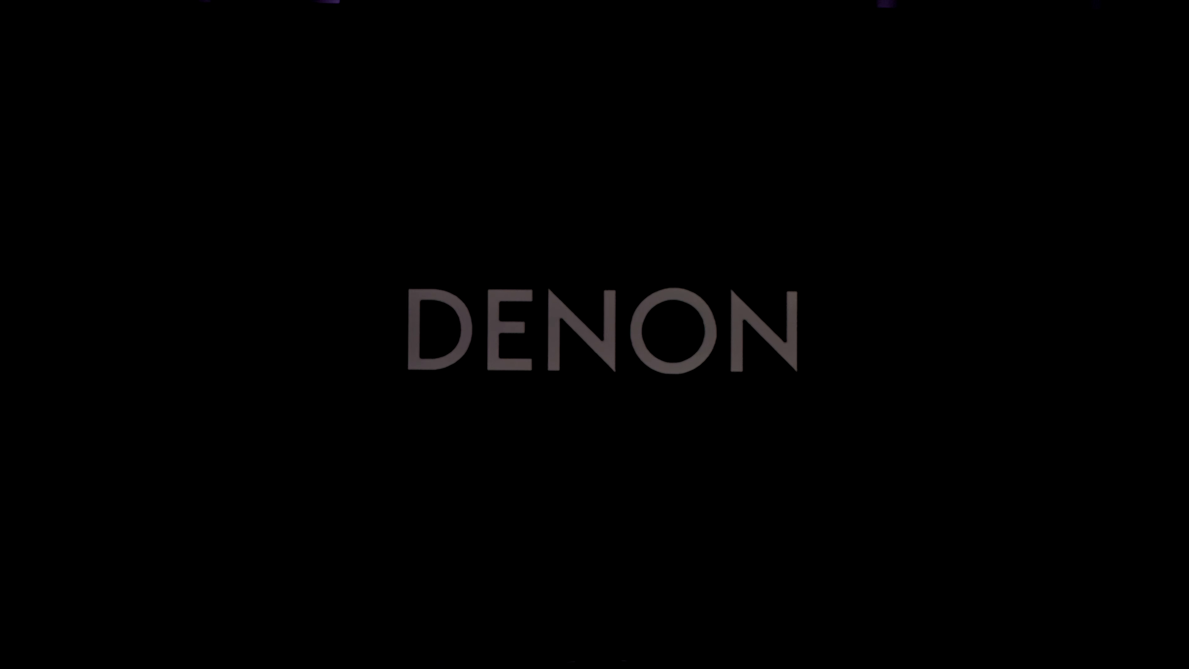
{"action": "key", "text": "m"}
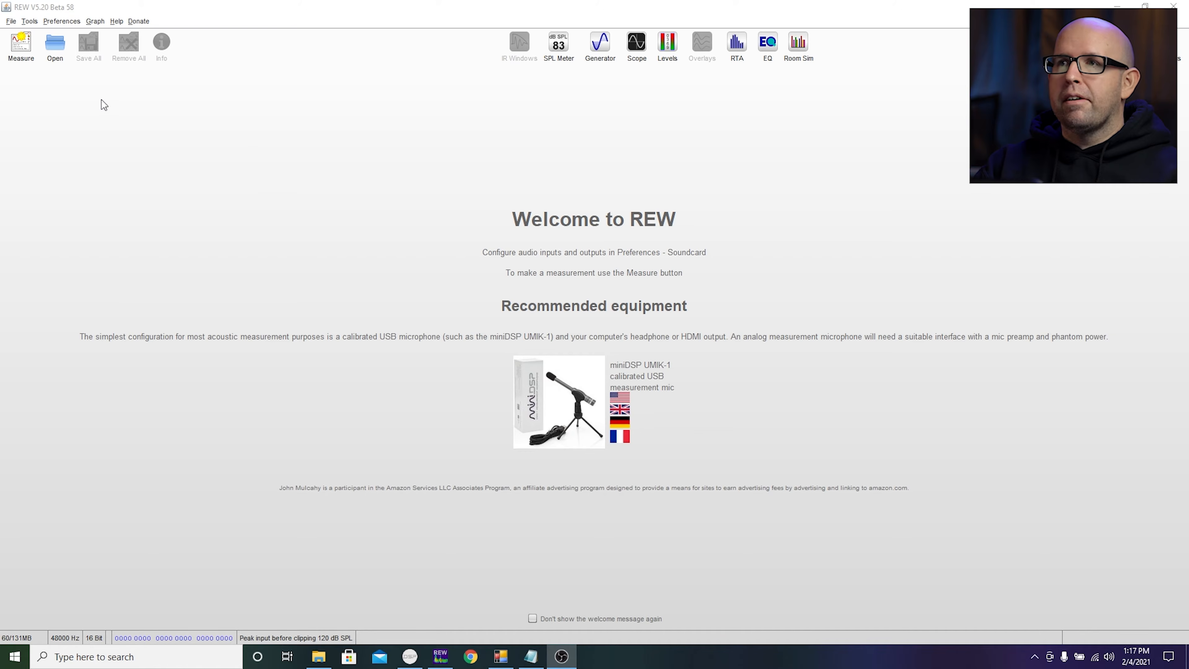
- In REW, set the soundcard output device to DENON-AVR (Intel(R) Display Audio) and review the microphone calibration files
{"action": "left_click", "coordinate": [68, 23]}
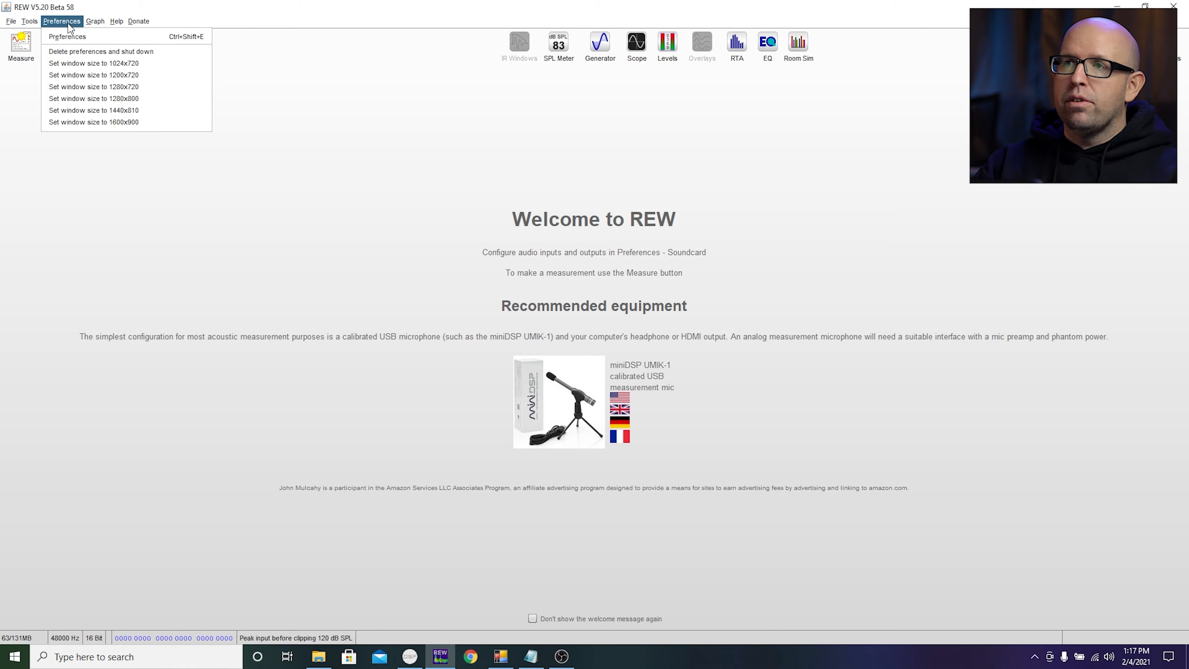
{"action": "left_click", "coordinate": [67, 36]}
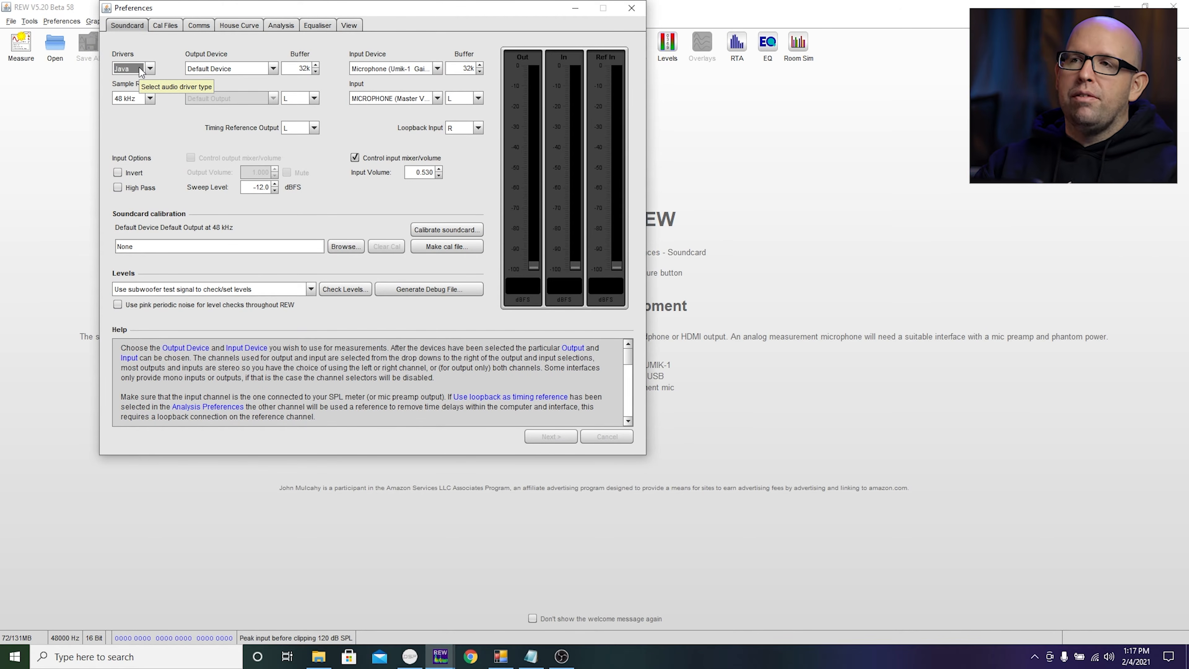
{"action": "left_click", "coordinate": [229, 68]}
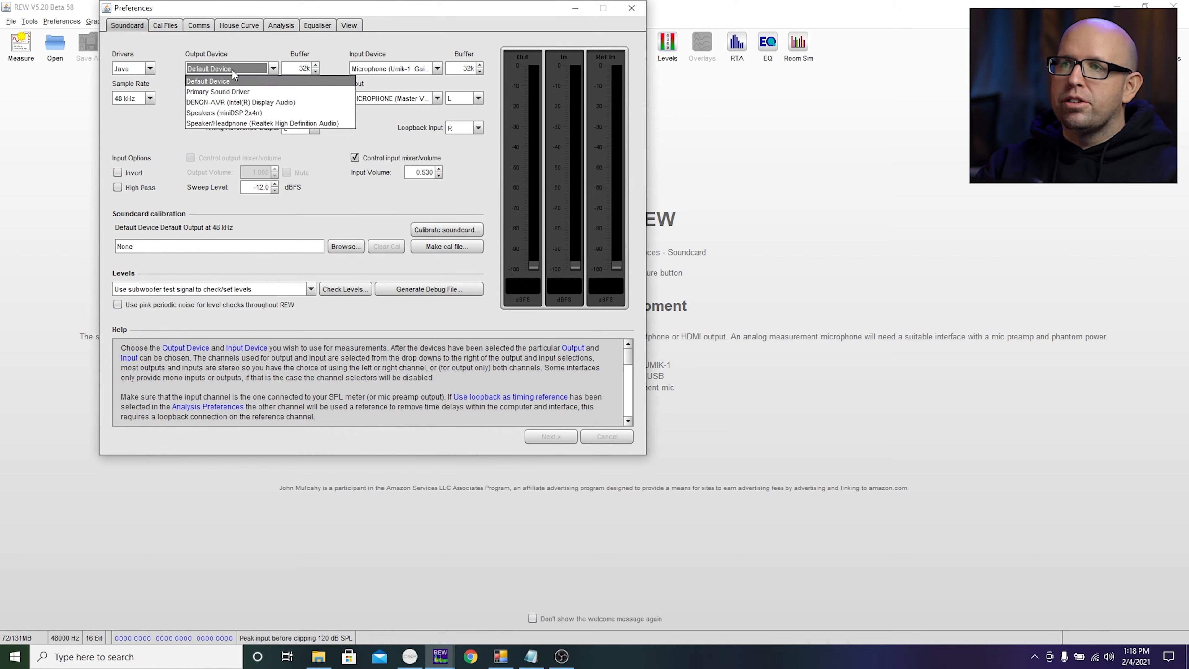
{"action": "left_click", "coordinate": [228, 103]}
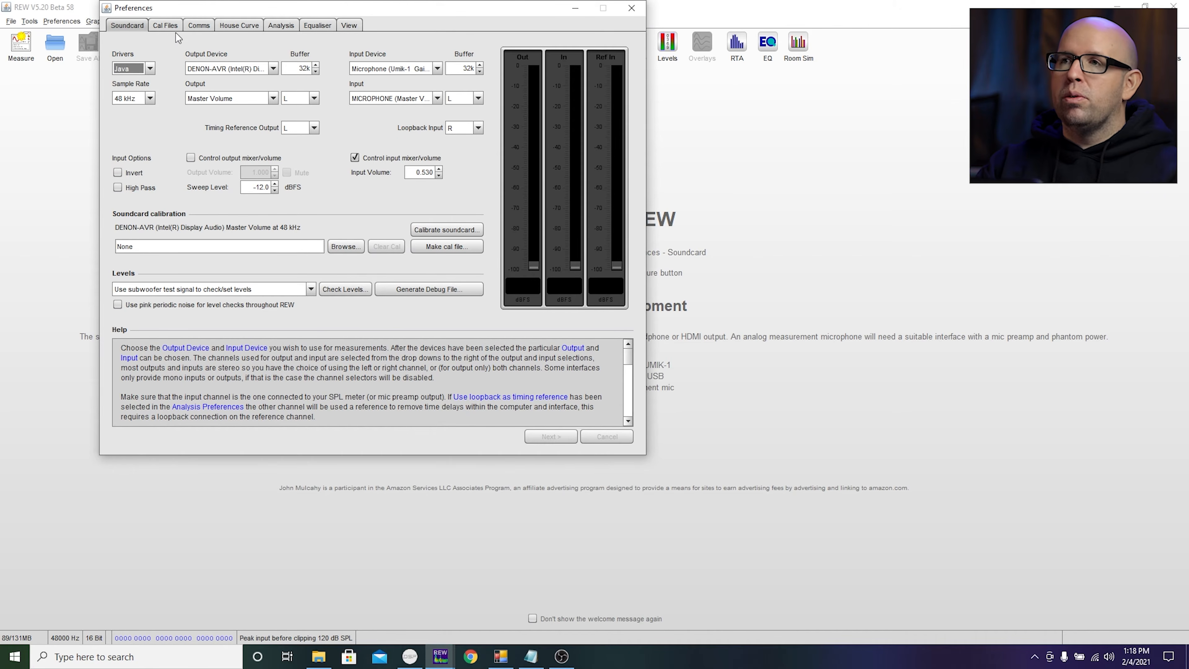
{"action": "left_click", "coordinate": [169, 25]}
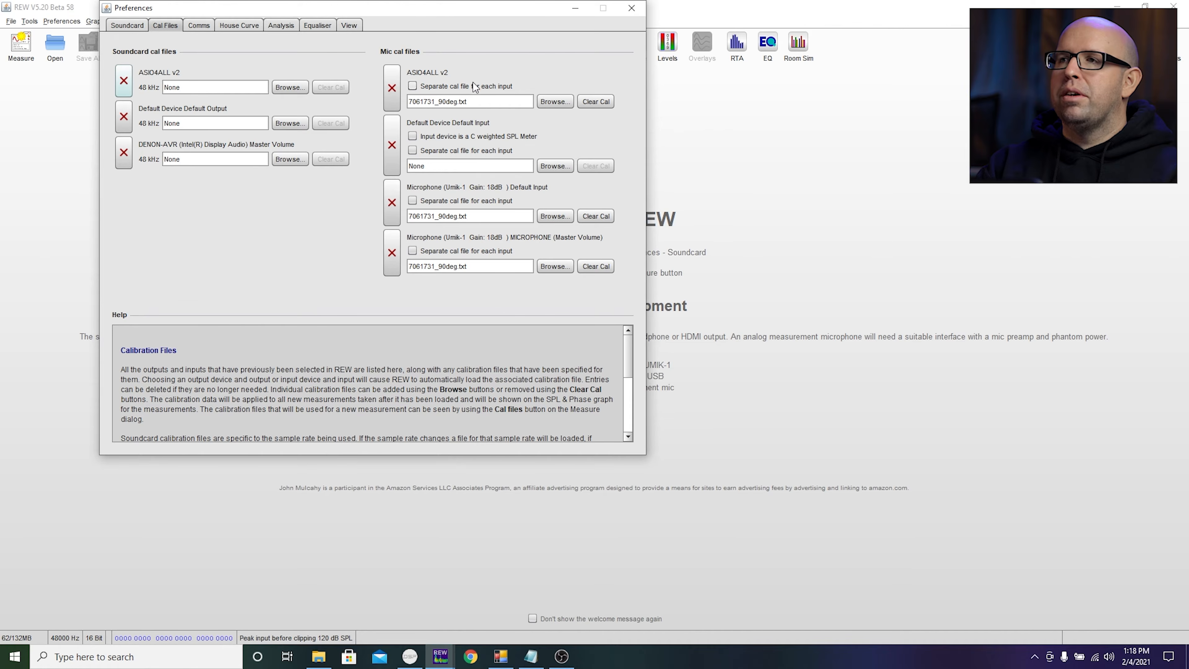
{"action": "key", "text": "Escape"}
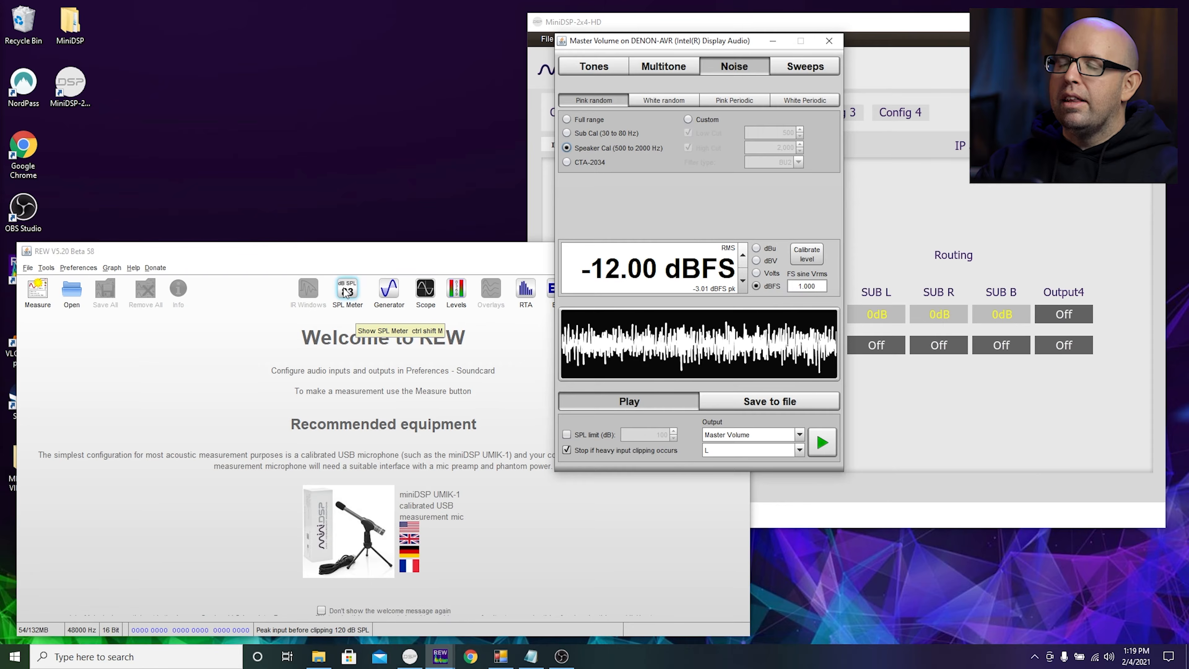
- Start the SPL meter and play the Speaker Cal (500 to 2000 Hz) pink noise with the miniDSP output channels in view
{"action": "left_click", "coordinate": [348, 289]}
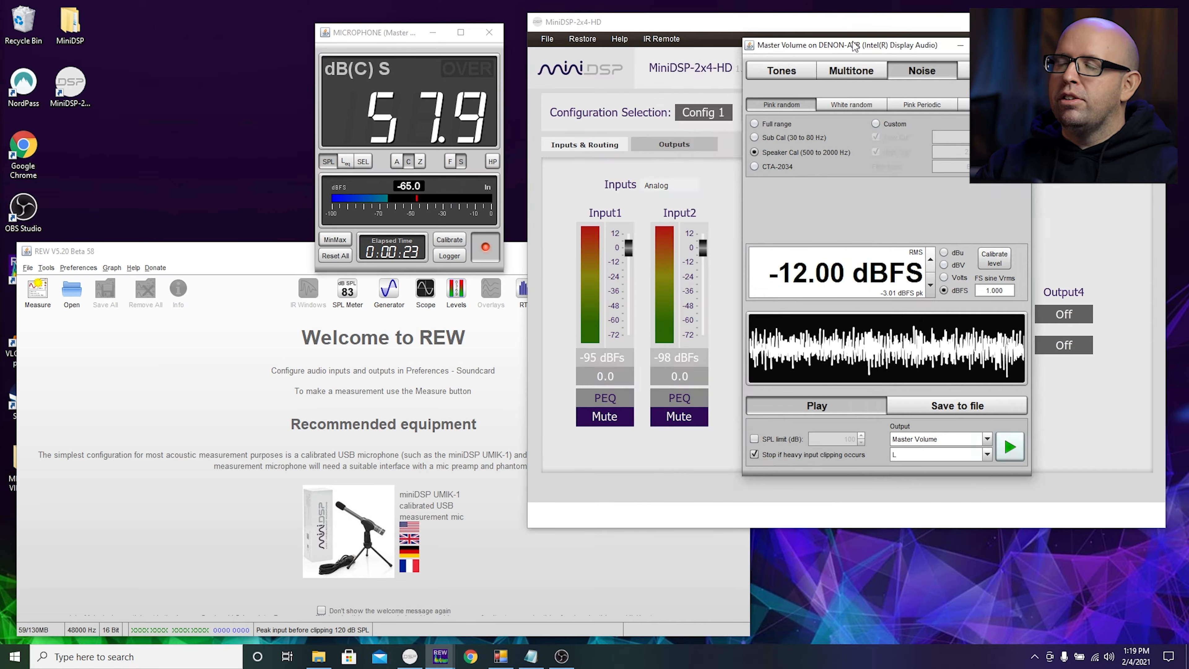
{"action": "left_click_drag", "start_coordinate": [854, 49], "coordinate": [119, 123]}
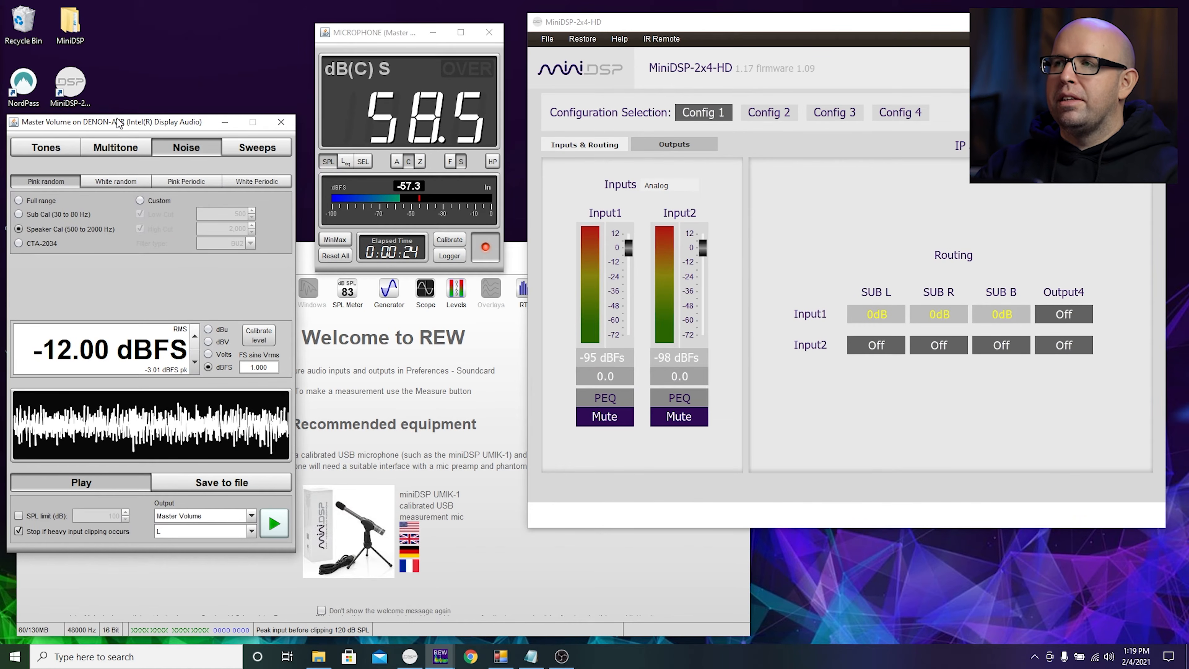
{"action": "left_click", "coordinate": [707, 147]}
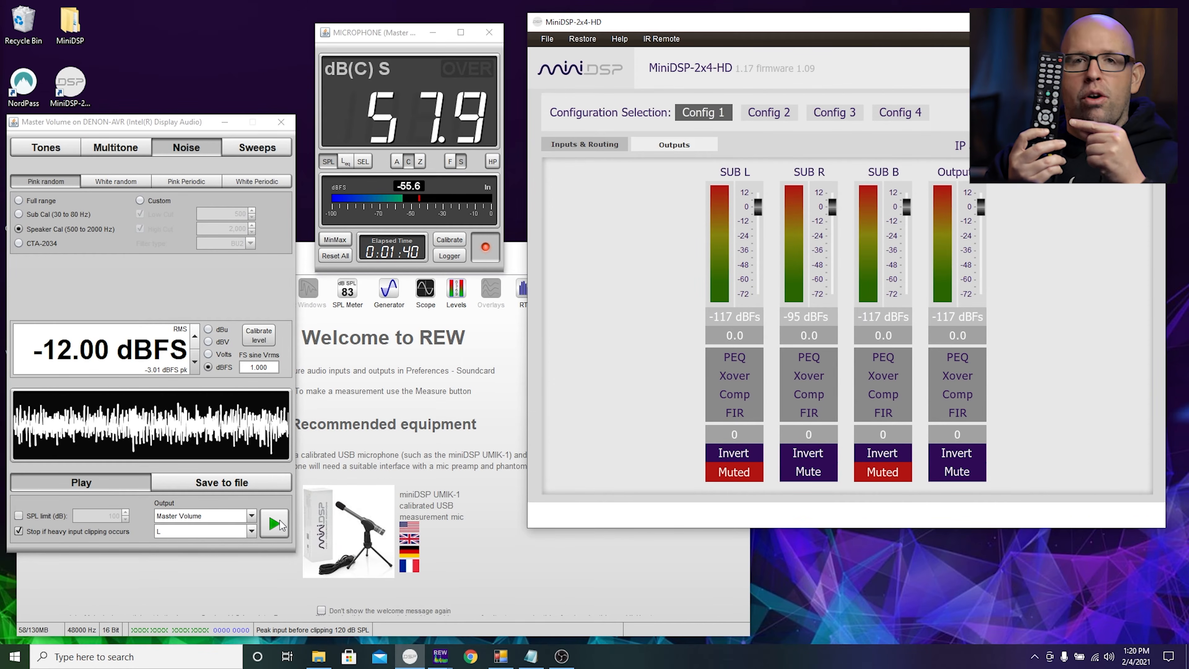
{"action": "left_click", "coordinate": [275, 523]}
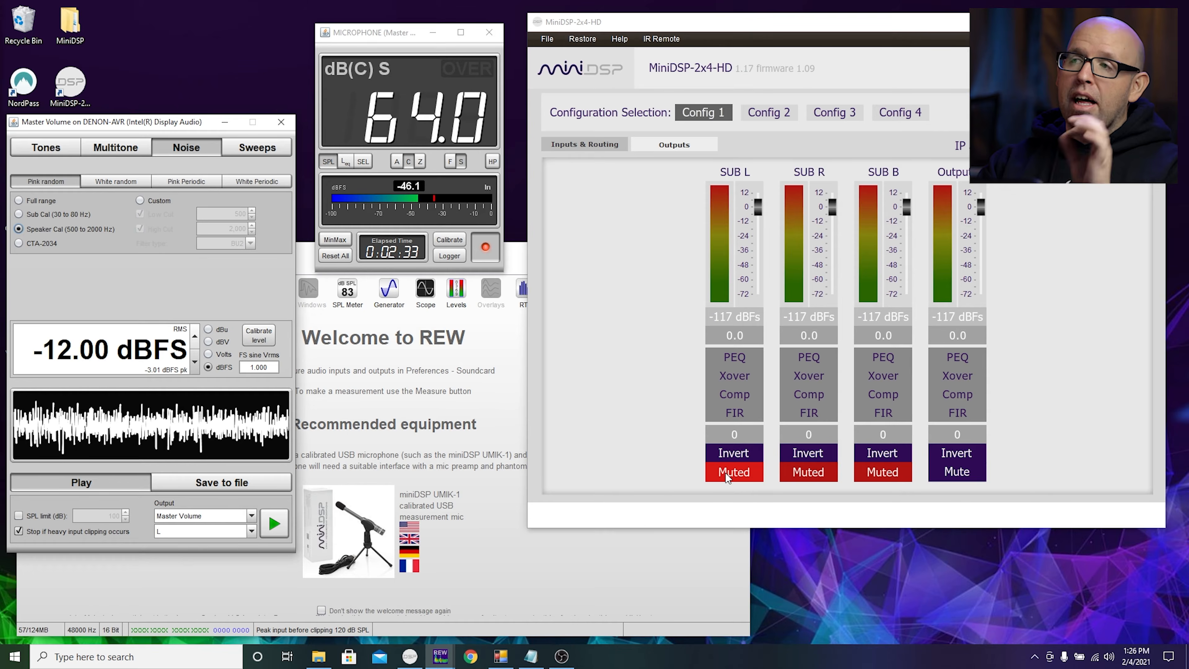
- Unmute only the SUB L output and play the Sub Cal (30 to 80 Hz) pink noise to check its level
{"action": "left_click", "coordinate": [727, 474]}
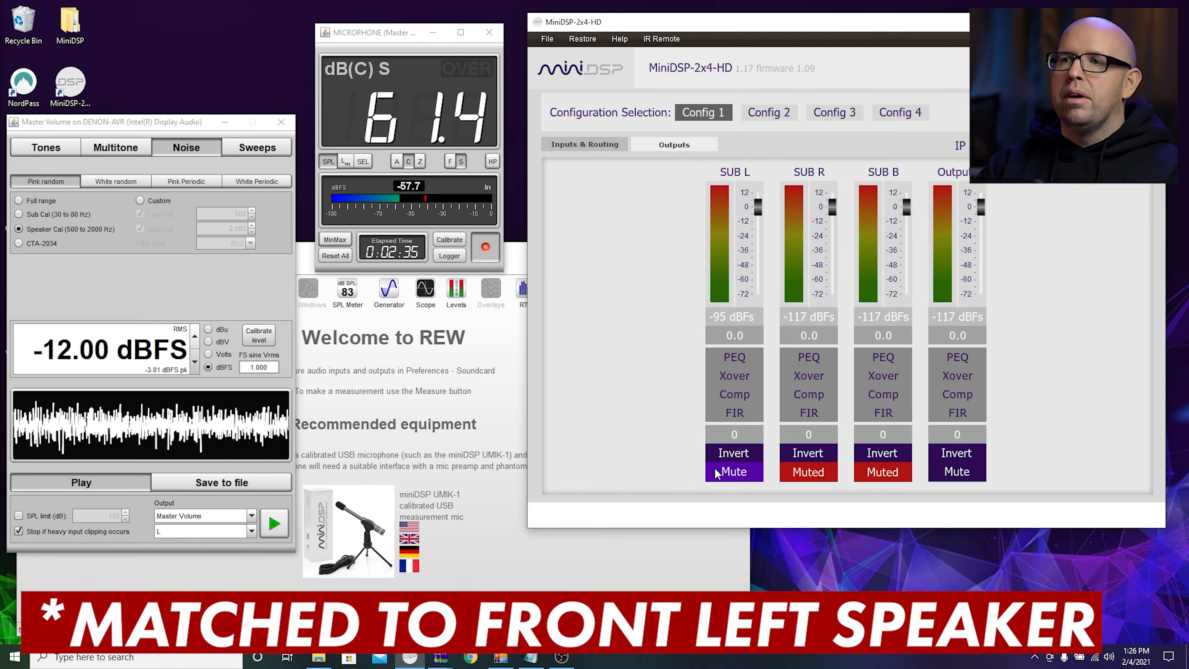
{"action": "left_click", "coordinate": [44, 216]}
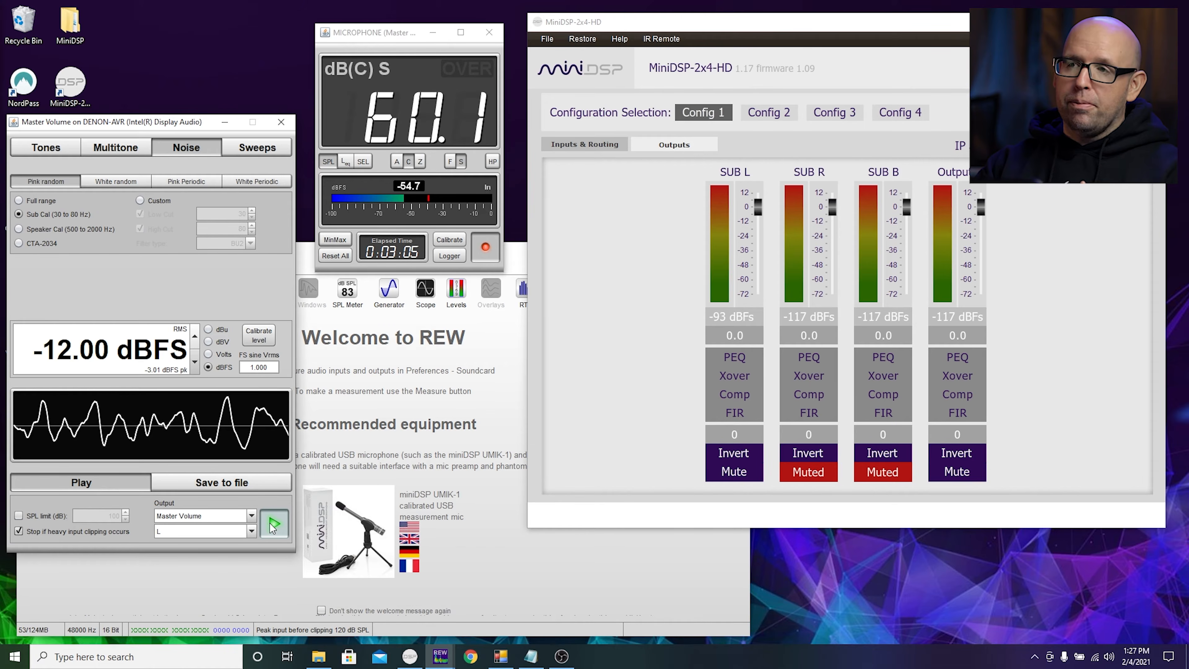
{"action": "left_click", "coordinate": [273, 524]}
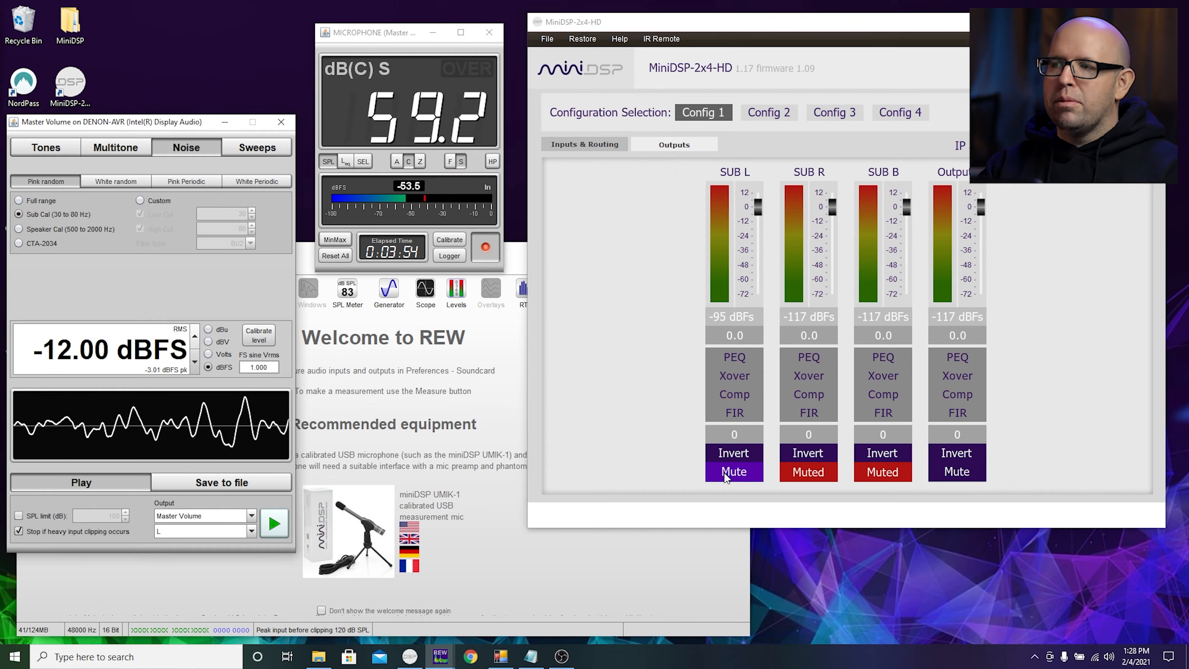
- Switch the active output from SUB L to SUB R and match its level with the test noise, setting SUB R's gain to -2.2 dB
{"action": "left_click", "coordinate": [725, 473]}
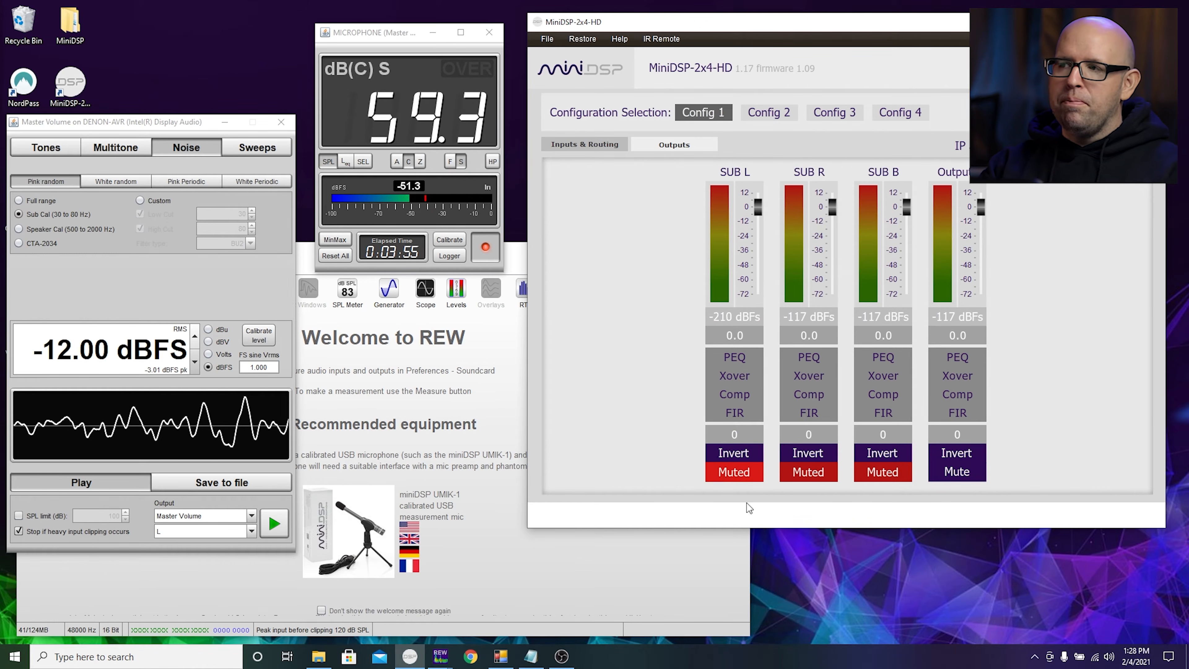
{"action": "left_click", "coordinate": [809, 476]}
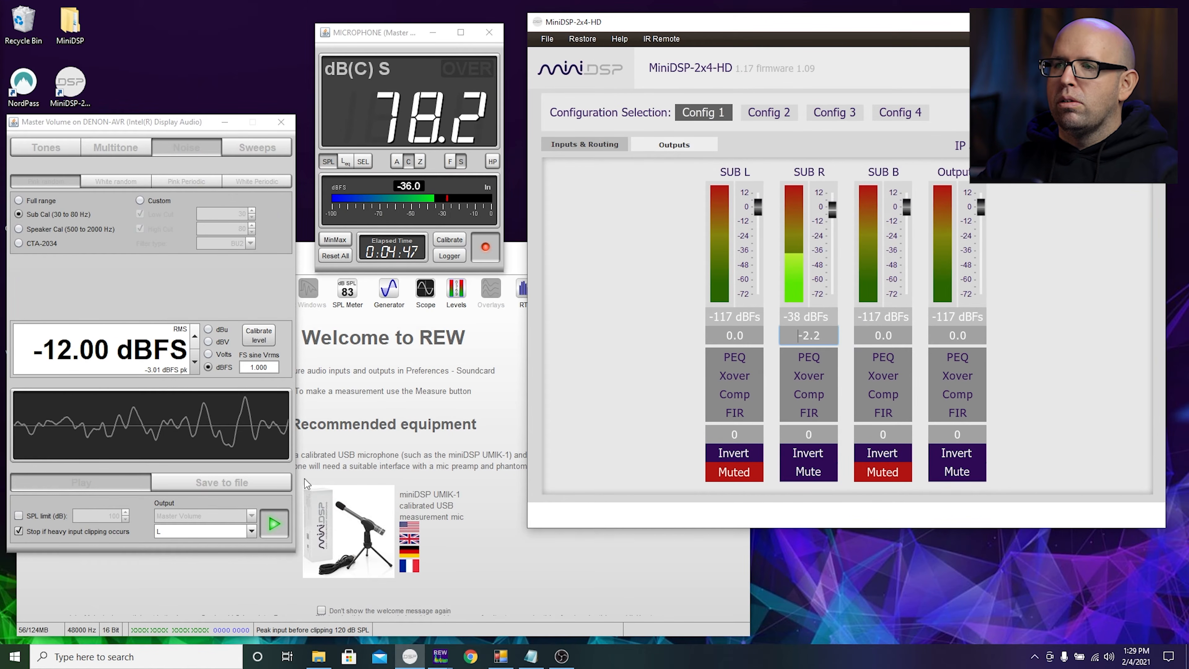
{"action": "left_click", "coordinate": [274, 524]}
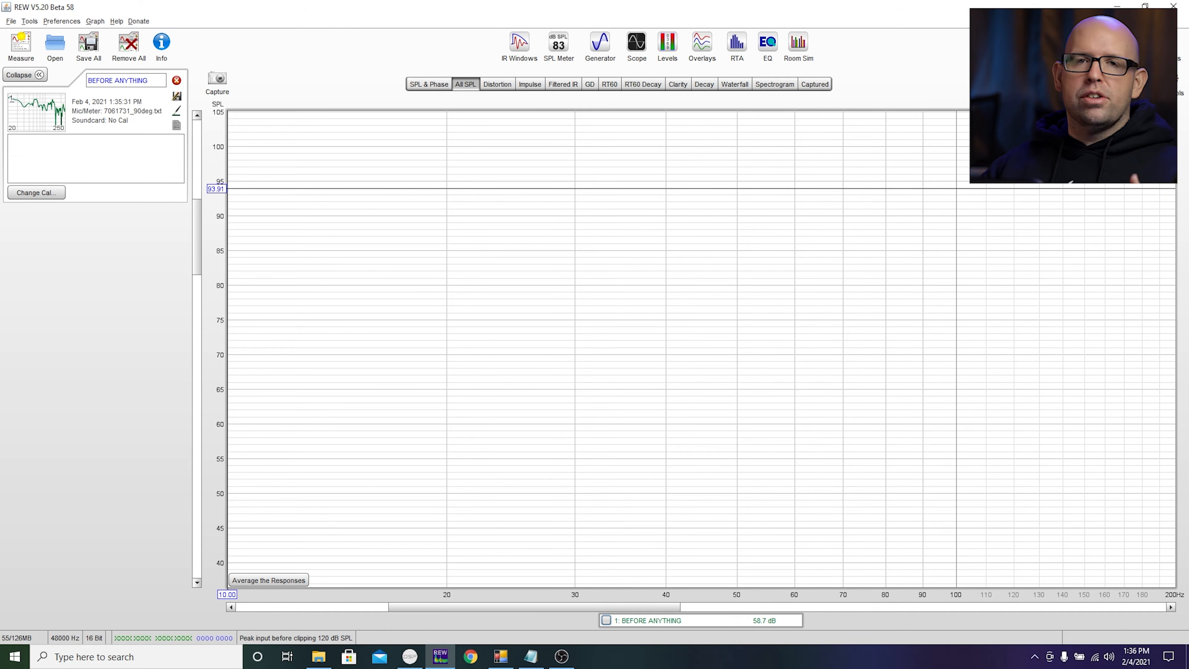
- Mute the SUB R and SUB B outputs in miniDSP and return to REW to measure the left subwoofer alone
{"action": "left_click", "coordinate": [1146, 6]}
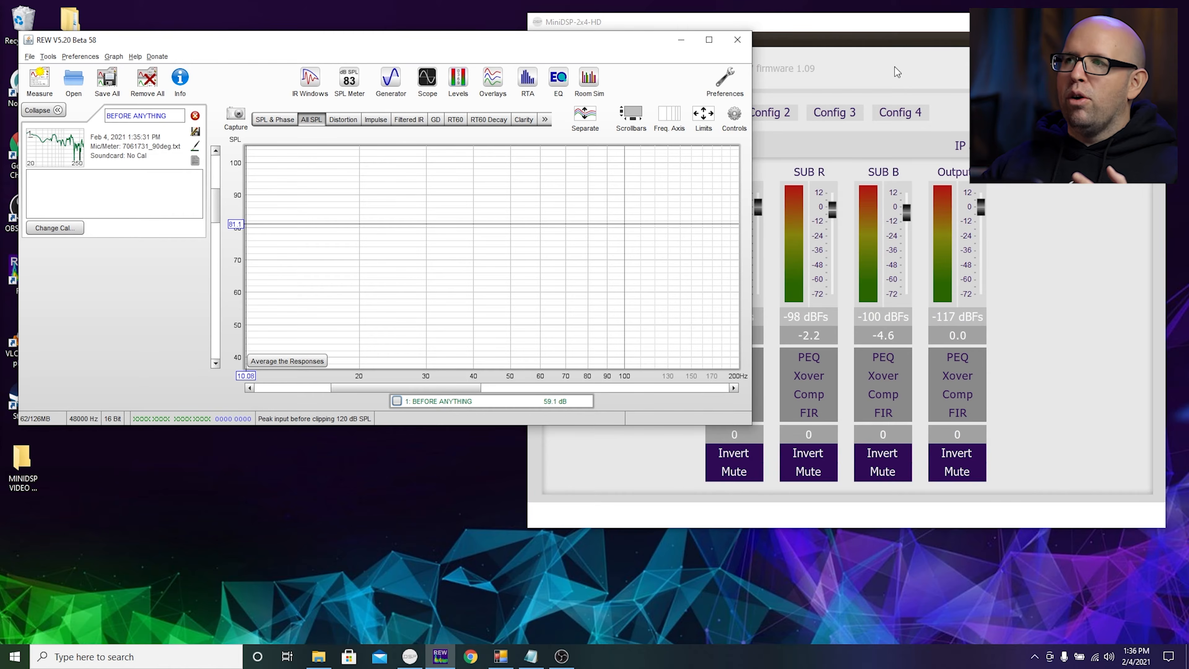
{"action": "left_click", "coordinate": [771, 61]}
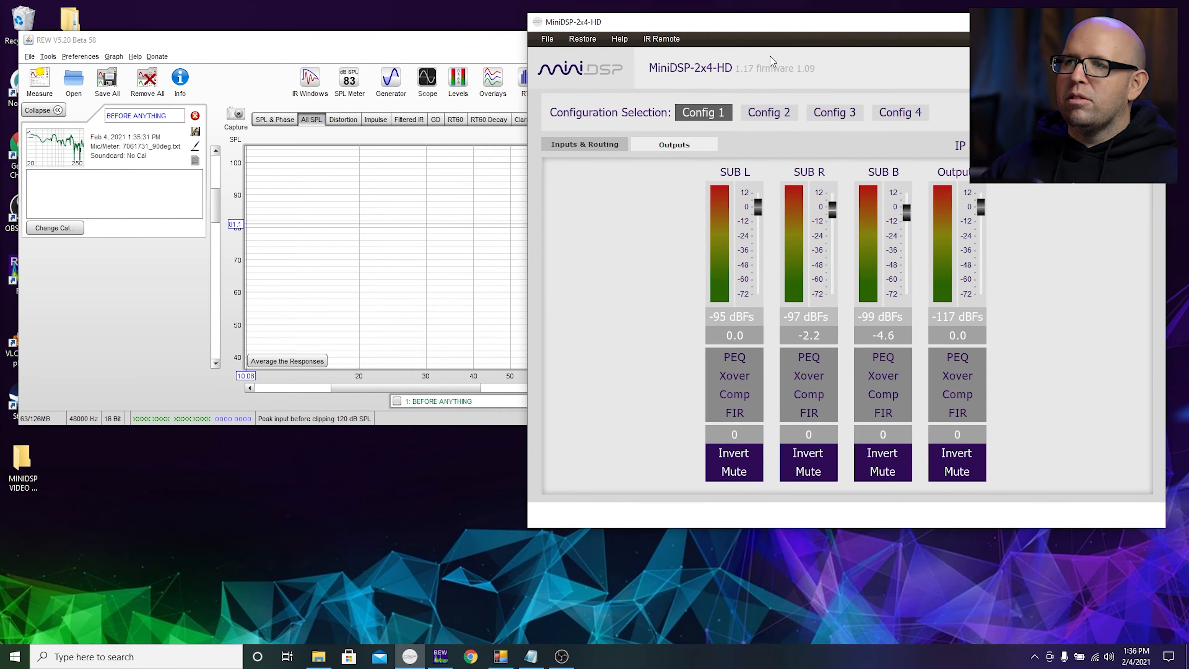
{"action": "left_click", "coordinate": [808, 472]}
{"action": "left_click", "coordinate": [882, 471]}
{"action": "left_click", "coordinate": [164, 273]}
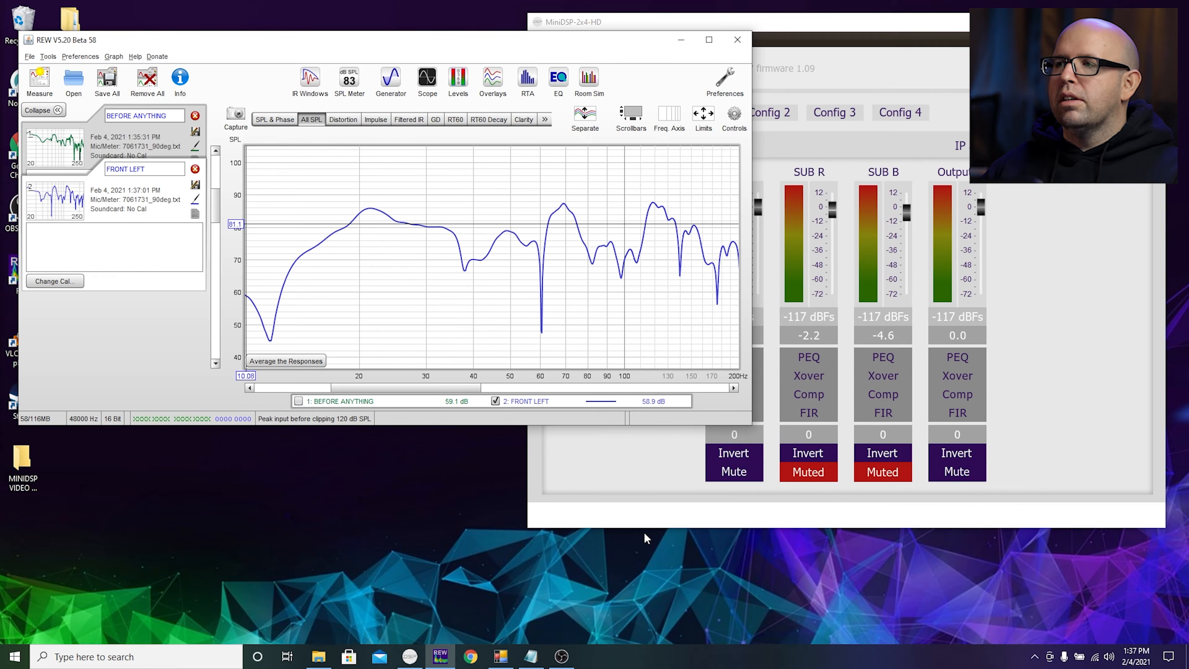
- Switch to miniDSP, mute the SUB L output and unmute SUB R for the right subwoofer measurement
{"action": "left_click", "coordinate": [633, 485]}
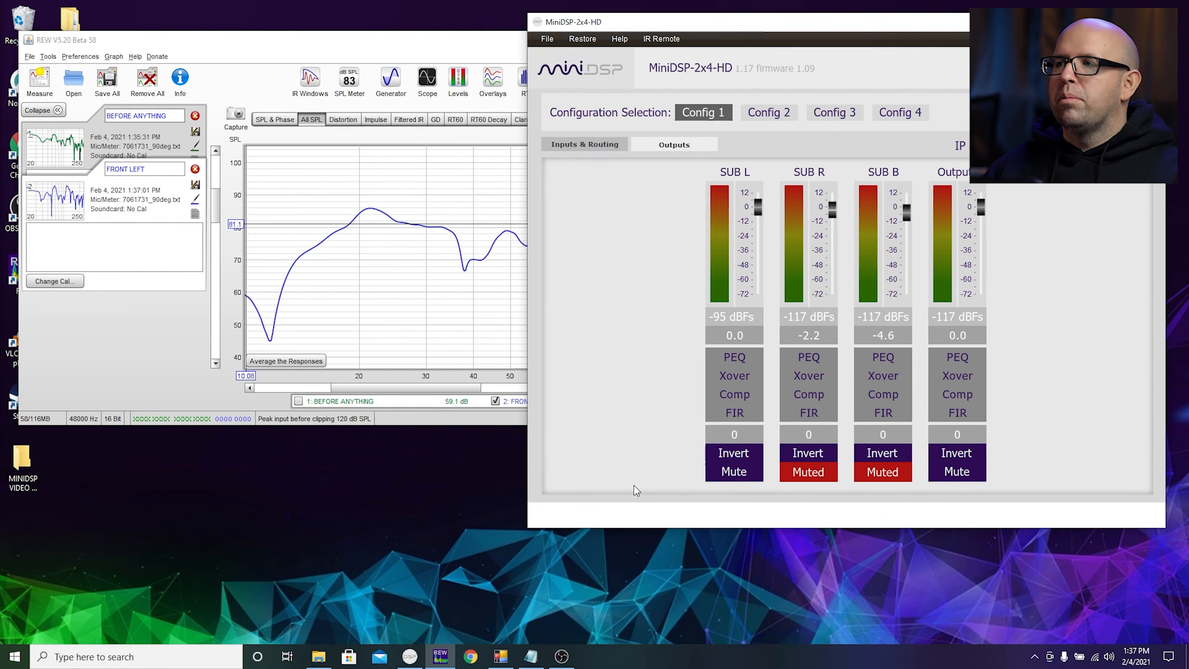
{"action": "left_click", "coordinate": [721, 472]}
{"action": "left_click", "coordinate": [721, 473]}
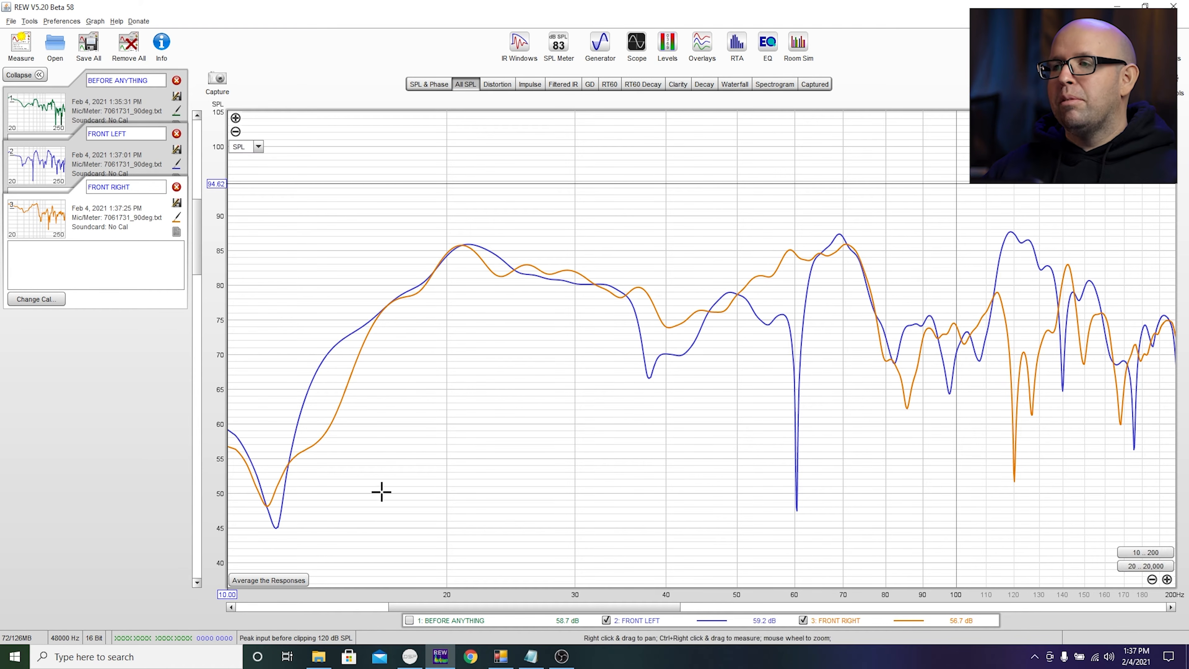
- Unmute SUB L alongside SUB R in miniDSP and return to REW to measure both front subwoofers together
{"action": "left_click", "coordinate": [410, 662]}
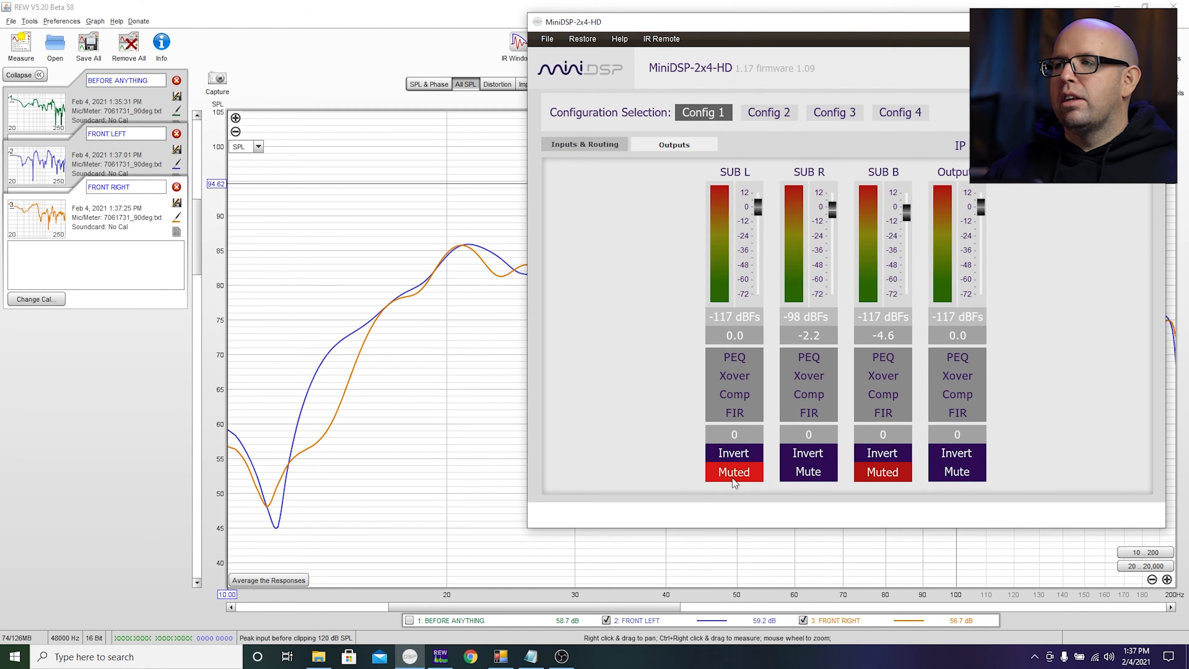
{"action": "left_click", "coordinate": [270, 281]}
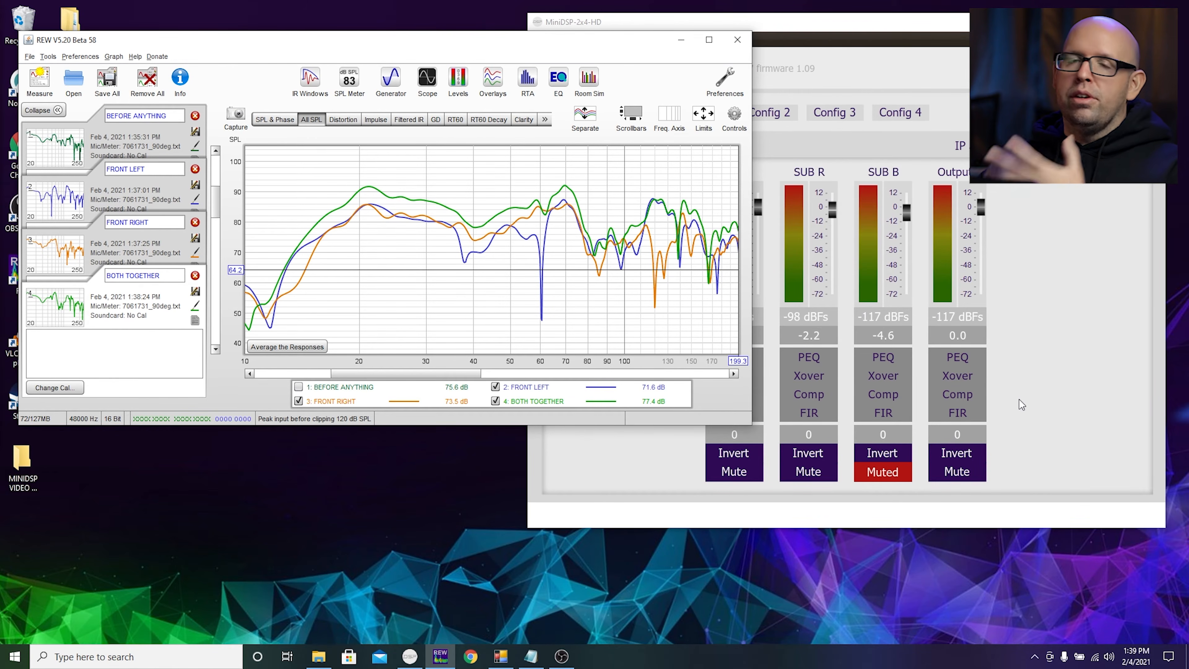
- Set the SUB L output delay to 2 ms in miniDSP and return to a maximized REW window for a new measurement
{"action": "left_click", "coordinate": [746, 438]}
{"action": "double_click", "coordinate": [749, 436]}
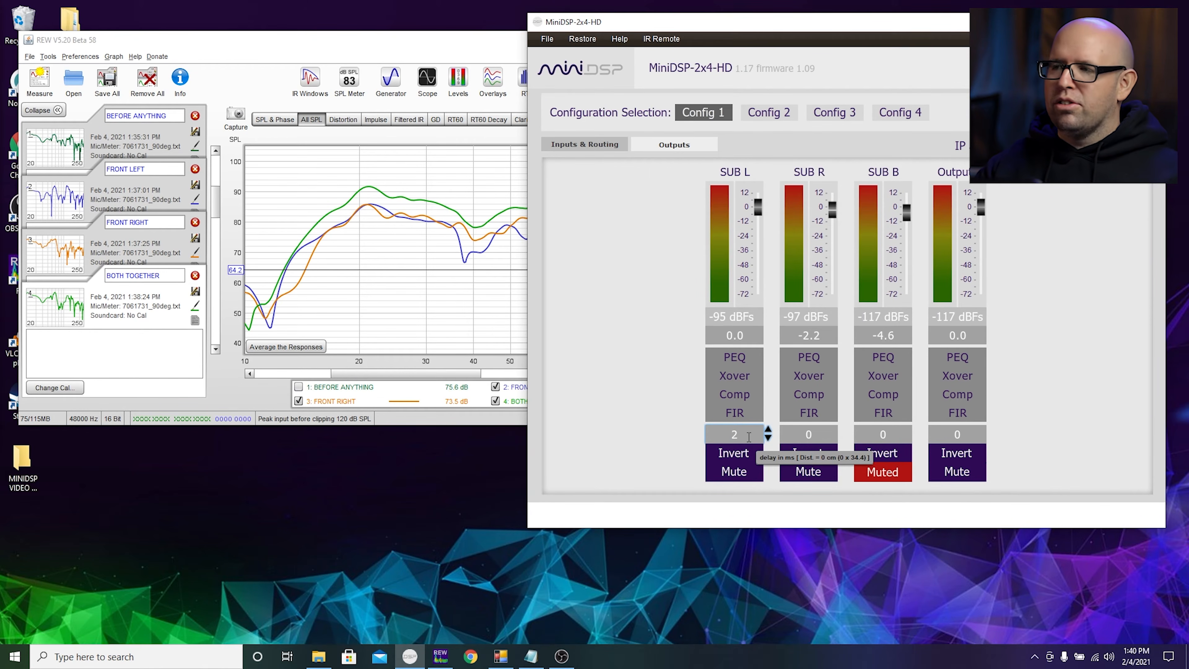
{"action": "left_click", "coordinate": [420, 309]}
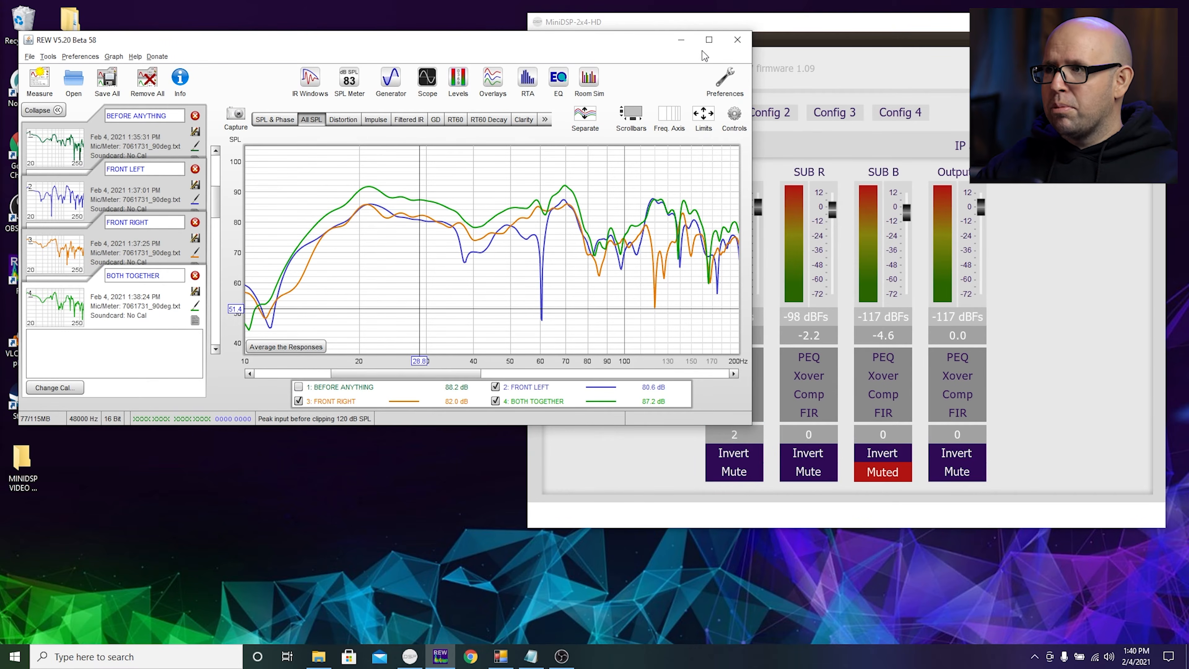
{"action": "left_click", "coordinate": [709, 39]}
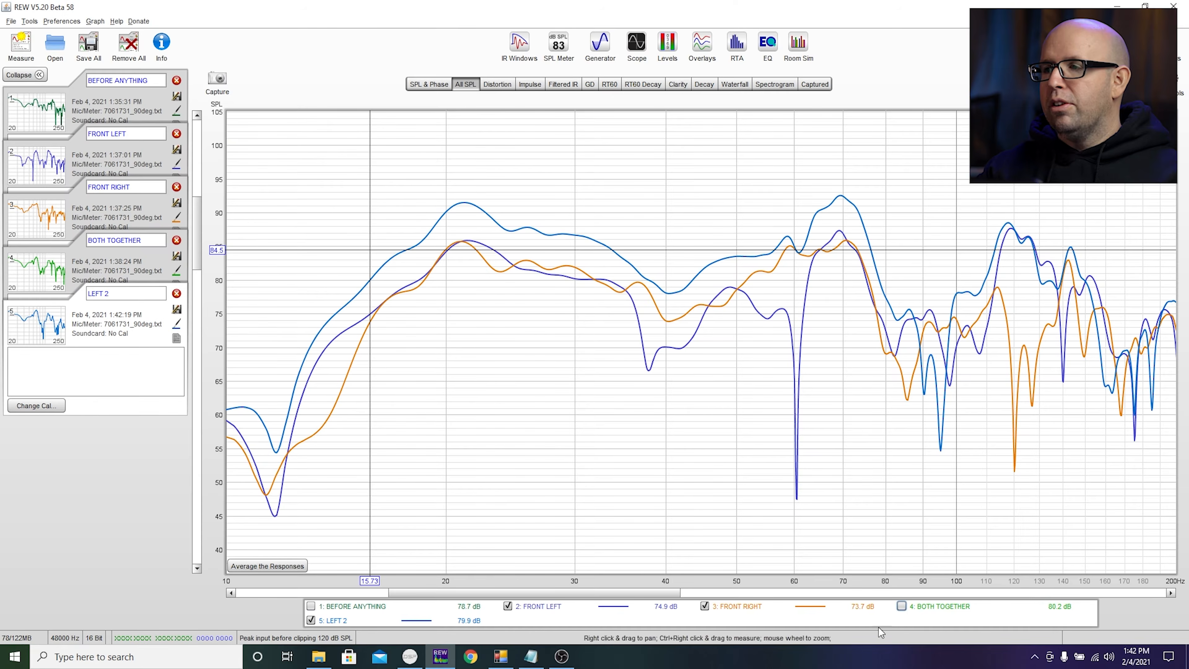
- Hide the LEFT 2 trace, switch to miniDSP for the LEFT 4 delay setting, and show LEFT 2 against LEFT 4 in REW
{"action": "left_click", "coordinate": [368, 619]}
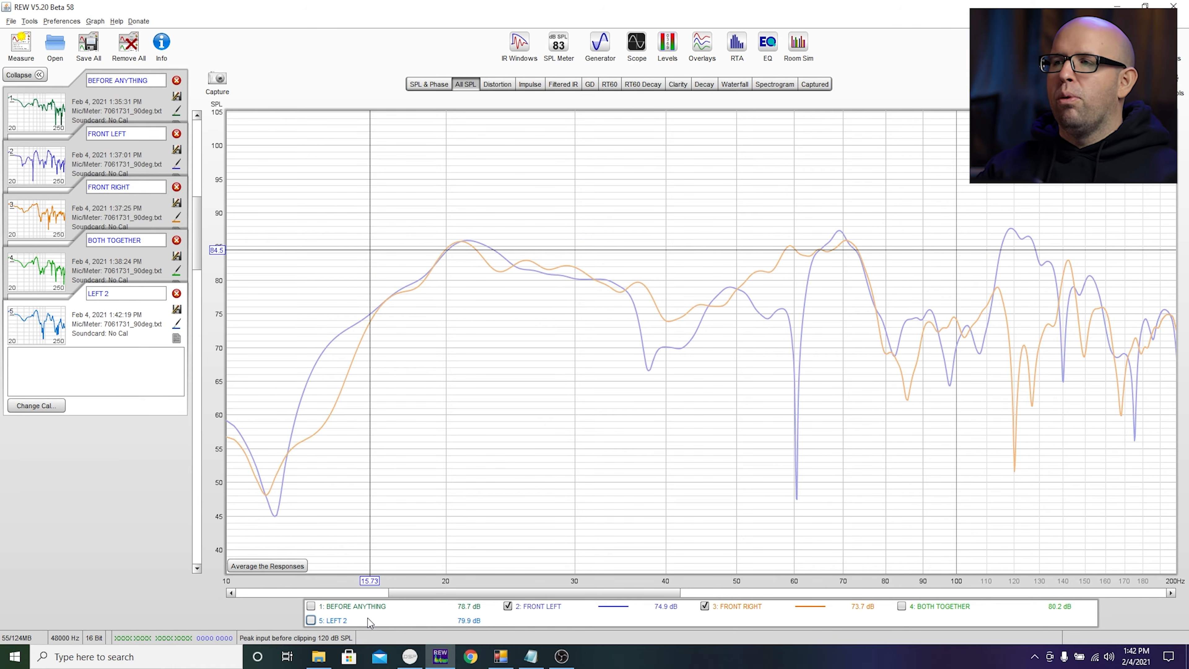
{"action": "left_click", "coordinate": [410, 656]}
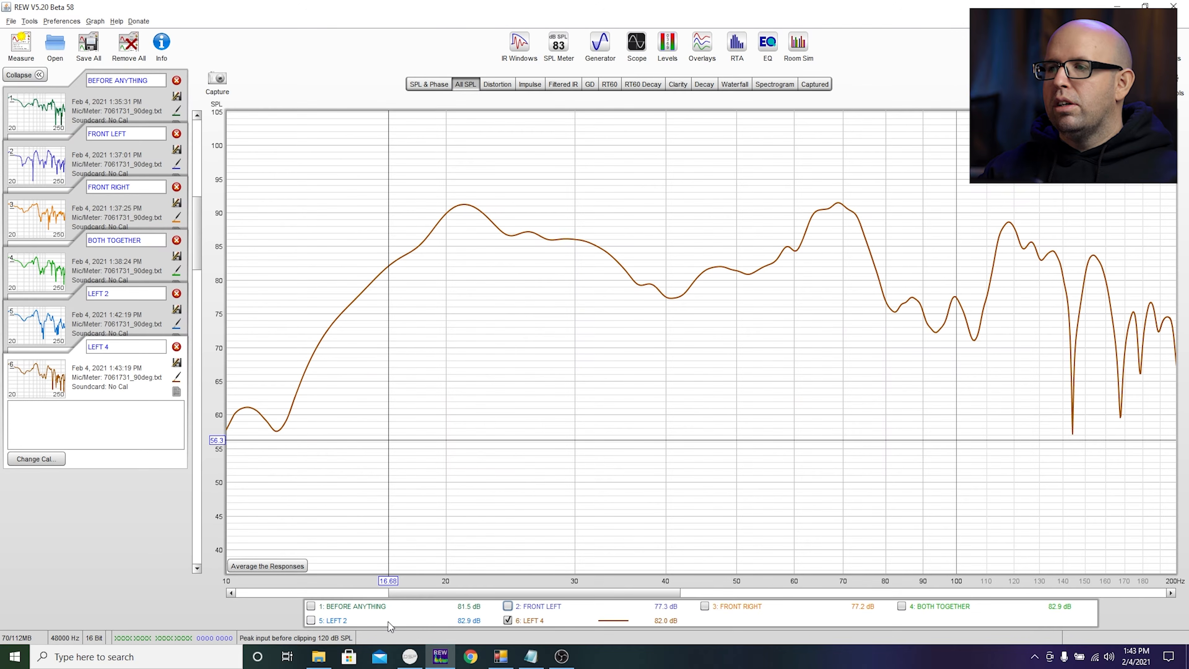
{"action": "left_click", "coordinate": [311, 621]}
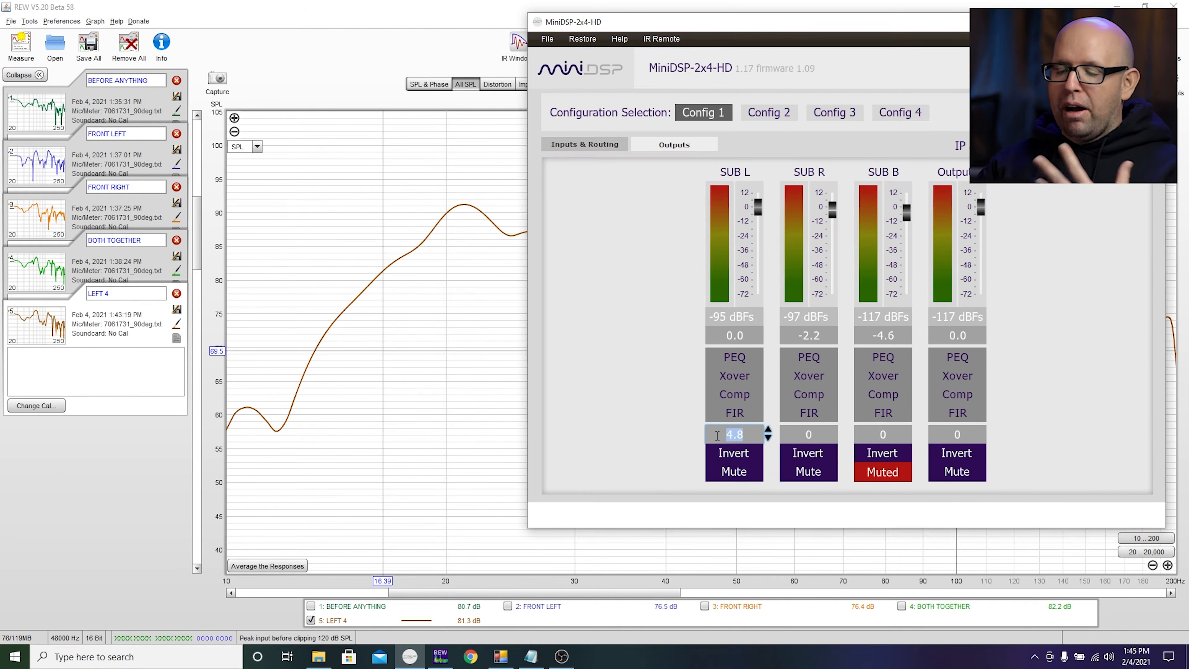
- Set the SUB L output delay to 4.2 ms and show the FRONT LEFT trace with the LEFT 4.2 measurement in REW
{"action": "type", "text": "4."}
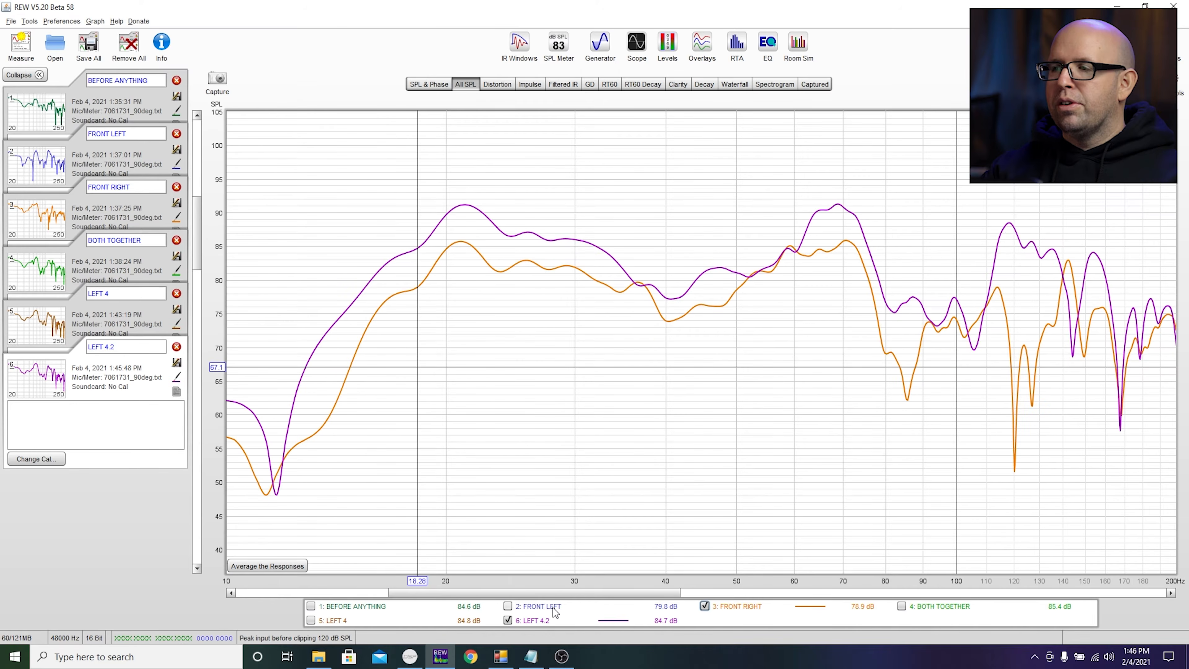
{"action": "left_click", "coordinate": [508, 606]}
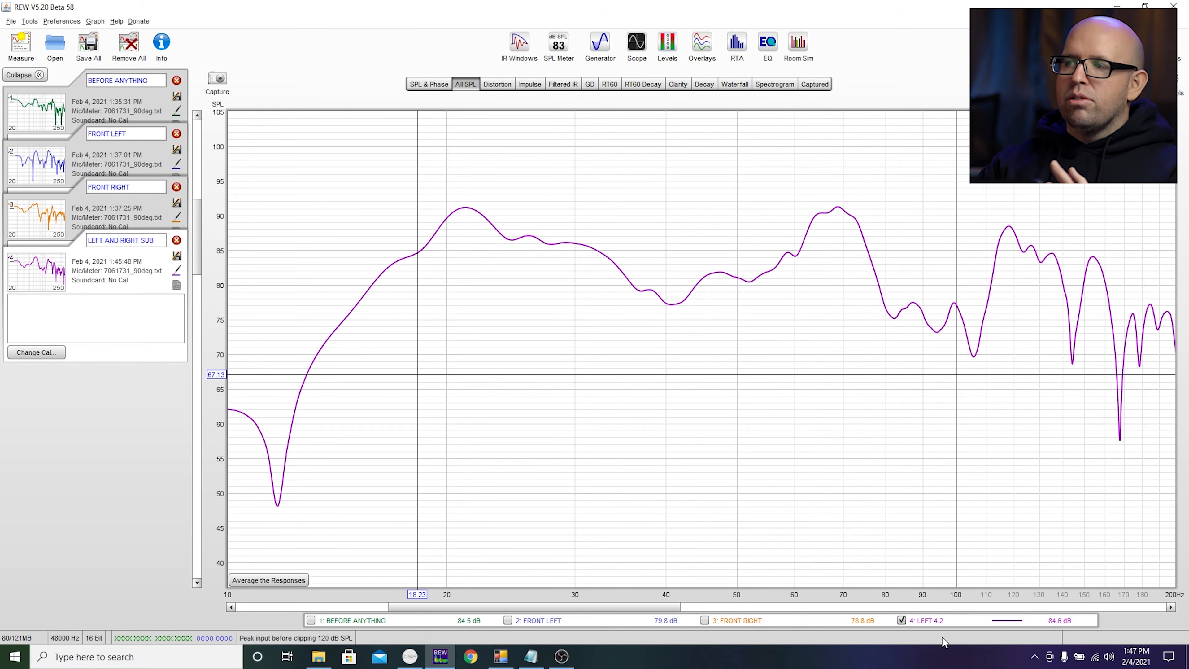
- Switch to miniDSP, unmute the SUB B output and return to REW to measure all three subwoofers together
{"action": "left_click", "coordinate": [410, 656]}
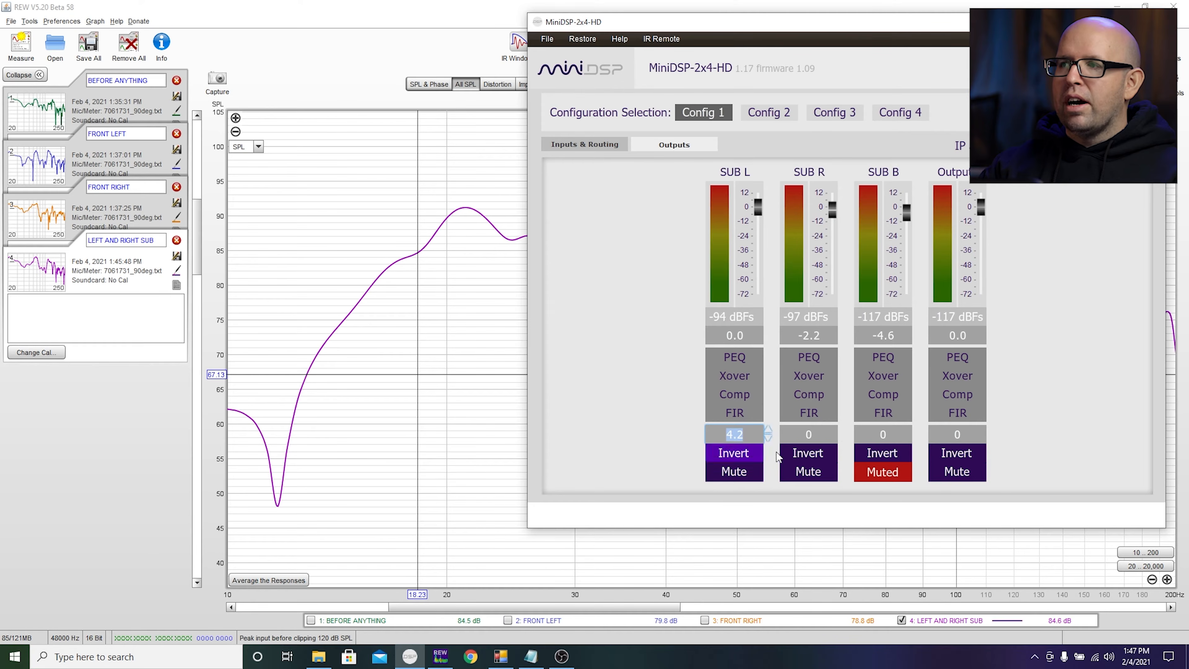
{"action": "left_click", "coordinate": [880, 474]}
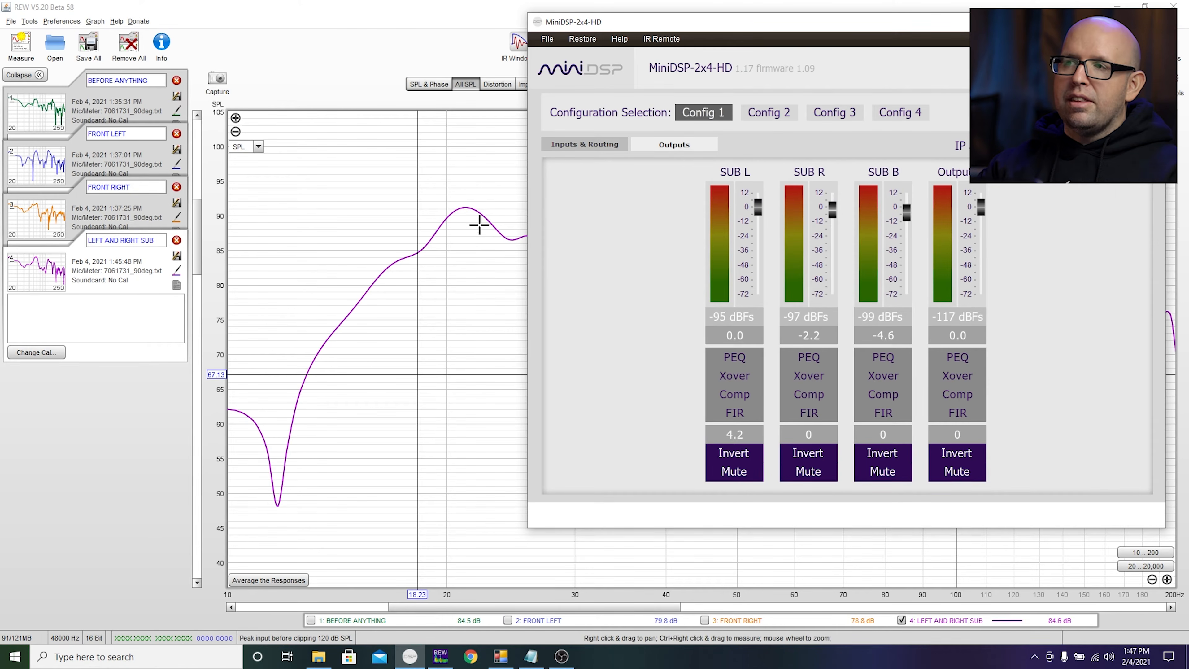
{"action": "left_click", "coordinate": [463, 271]}
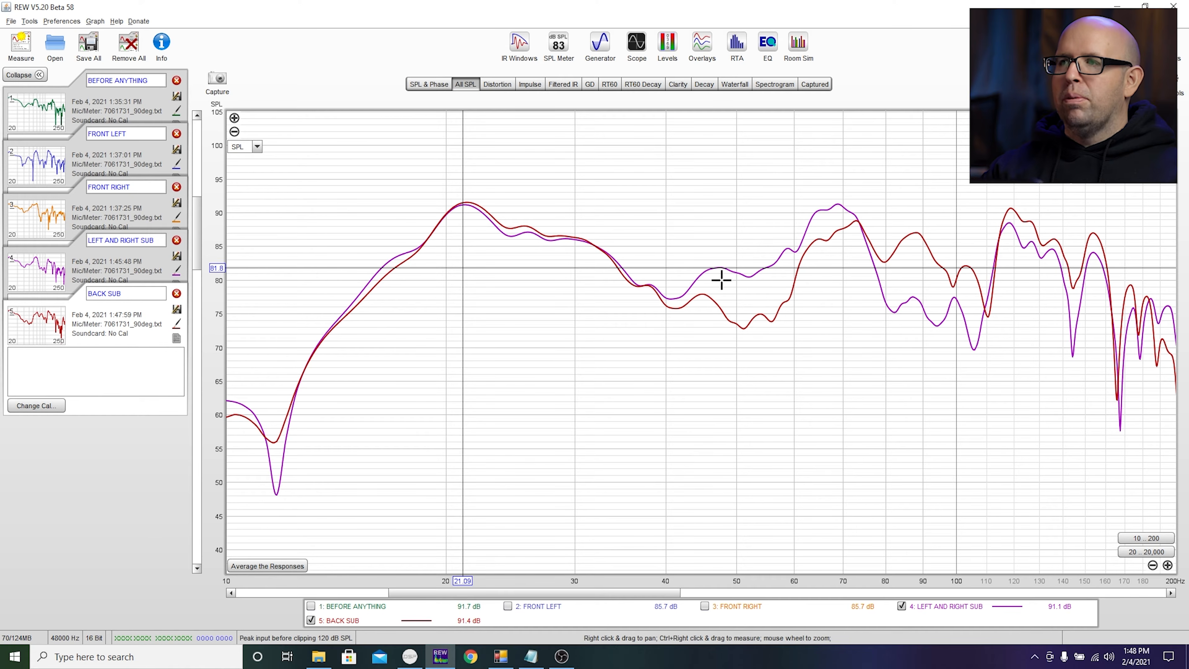
- Set the SUB B output delay to 2 ms in miniDSP and compare the BACK SUB 2 trace with LEFT AND RIGHT SUB in REW
{"action": "left_click", "coordinate": [410, 656]}
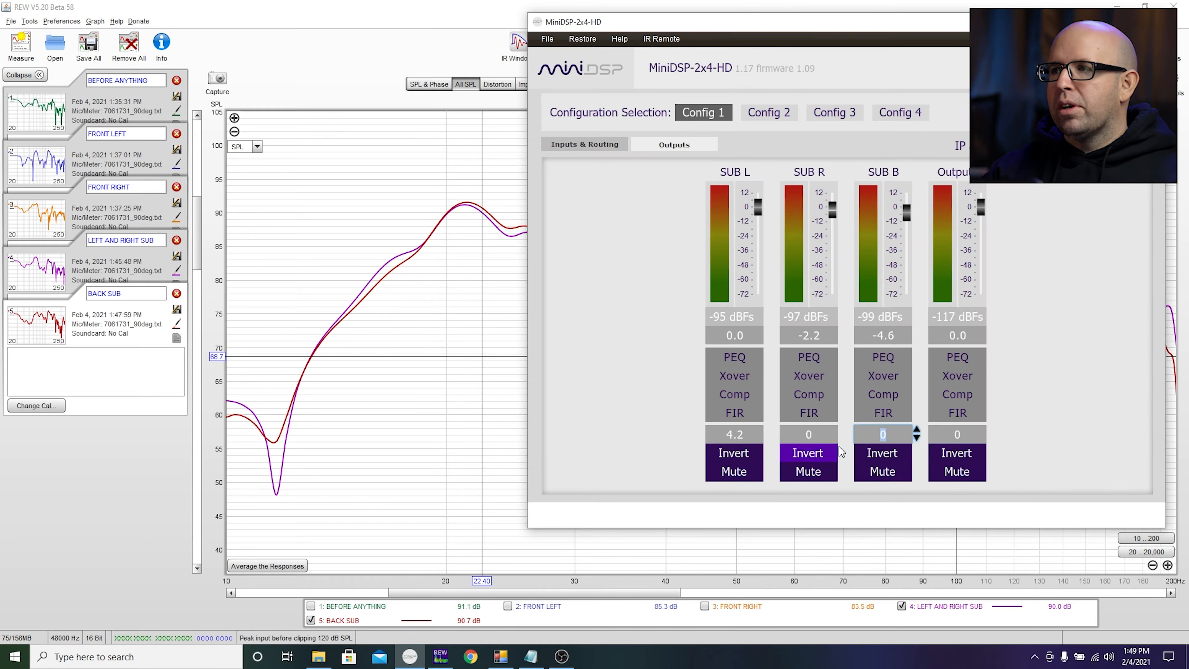
{"action": "type", "text": "2"}
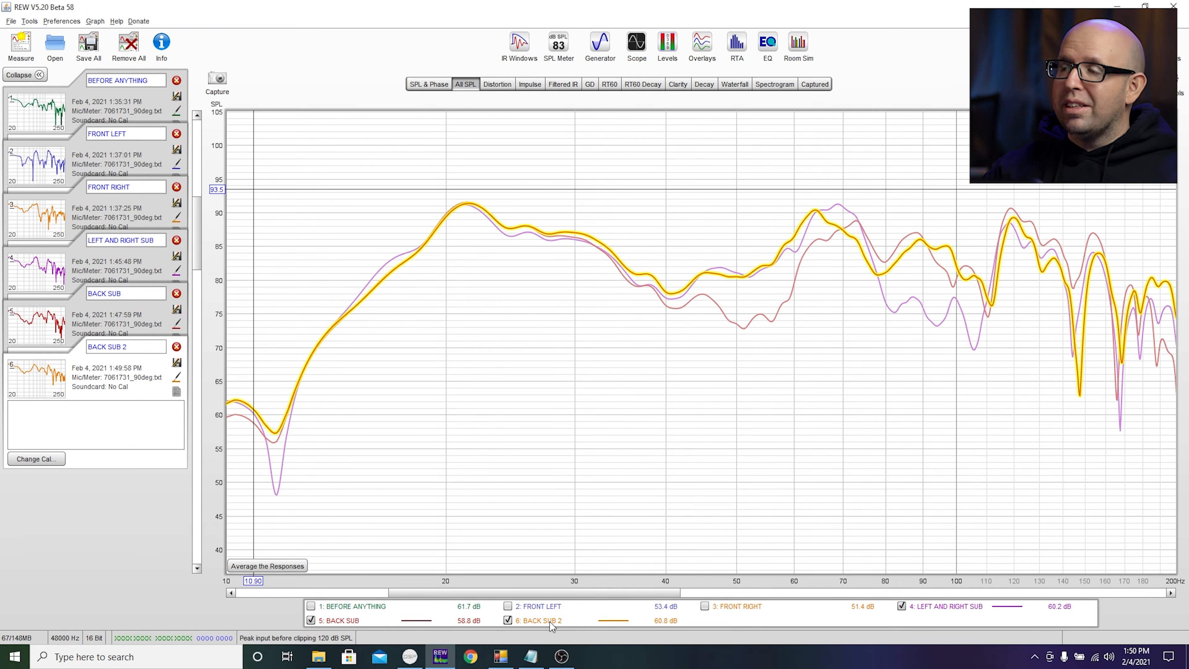
{"action": "left_click", "coordinate": [902, 606]}
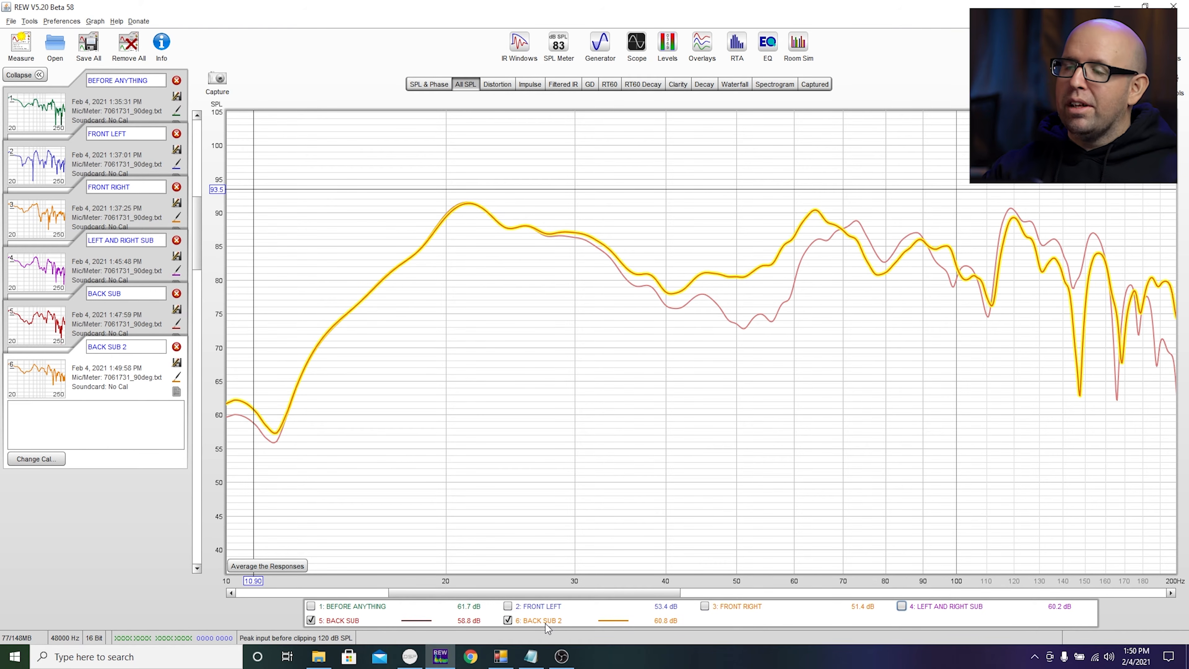
{"action": "left_click", "coordinate": [310, 620]}
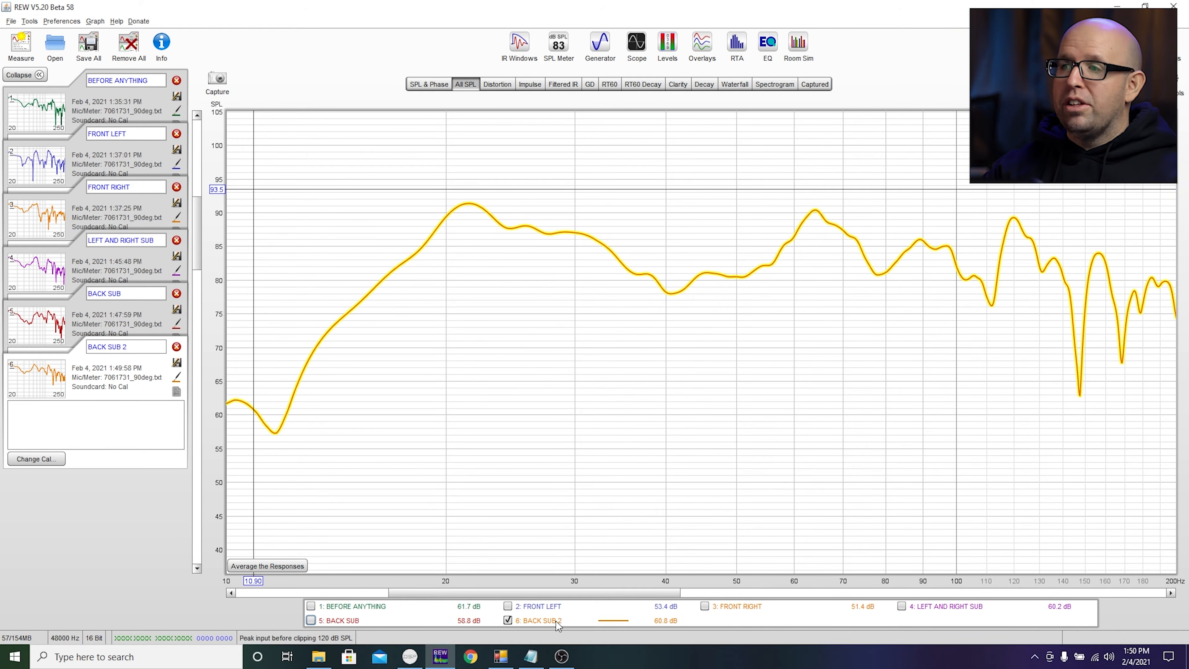
{"action": "left_click", "coordinate": [901, 606]}
- Switch to miniDSP for the BACK SUB 4 delay setting and hide the BACK SUB 4 trace in REW
{"action": "left_click", "coordinate": [410, 656]}
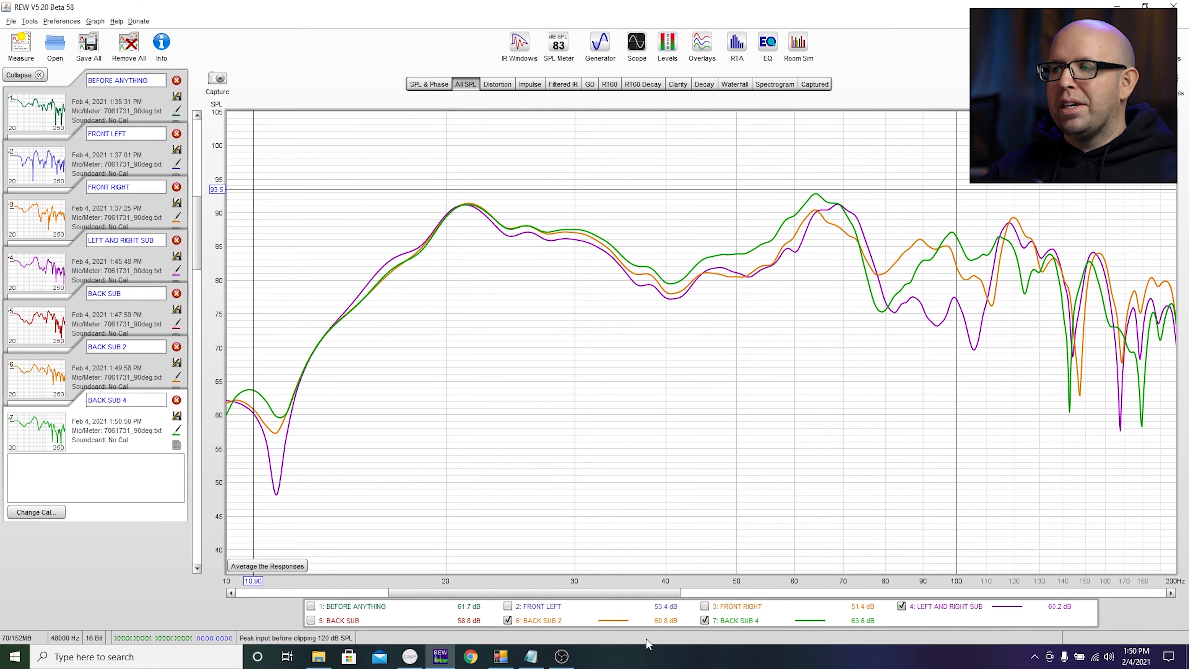
{"action": "left_click", "coordinate": [705, 621]}
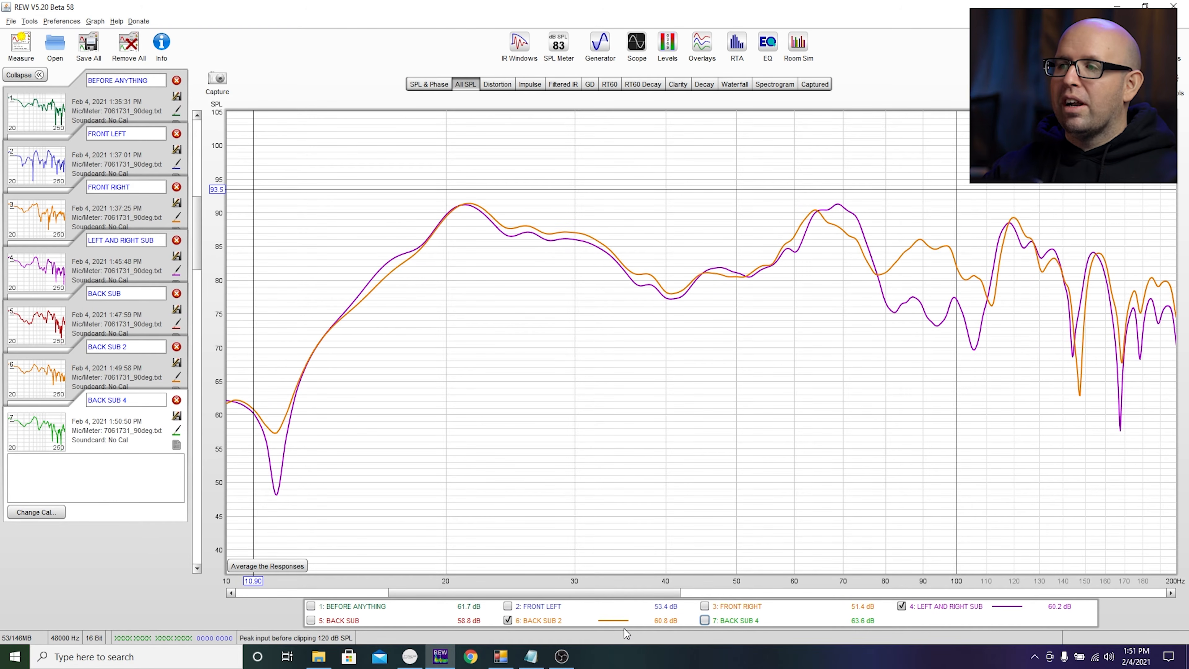
- Start a new REW measurement for the 8 ms SUB B delay and put 8 in its name
{"action": "left_click", "coordinate": [21, 44]}
{"action": "double_click", "coordinate": [448, 191]}
{"action": "type", "text": "8"}
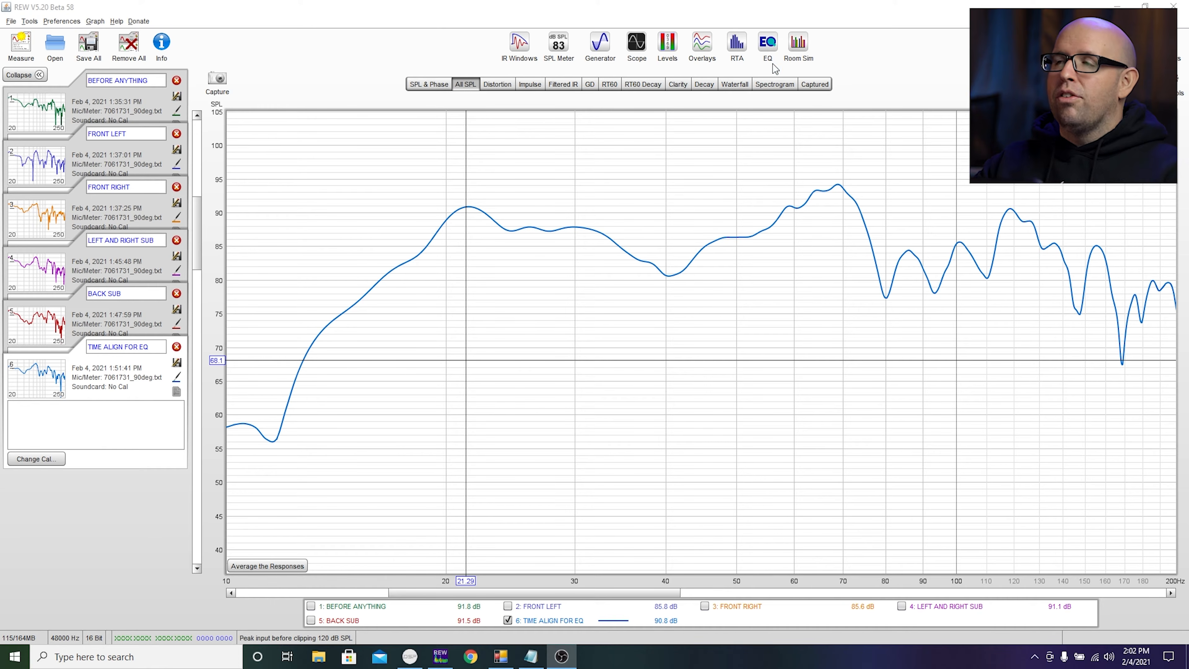
- Open the EQ window for the TIME ALIGN FOR EQ measurement and choose miniDSP 2x4 HD as the equaliser
{"action": "left_click", "coordinate": [769, 42]}
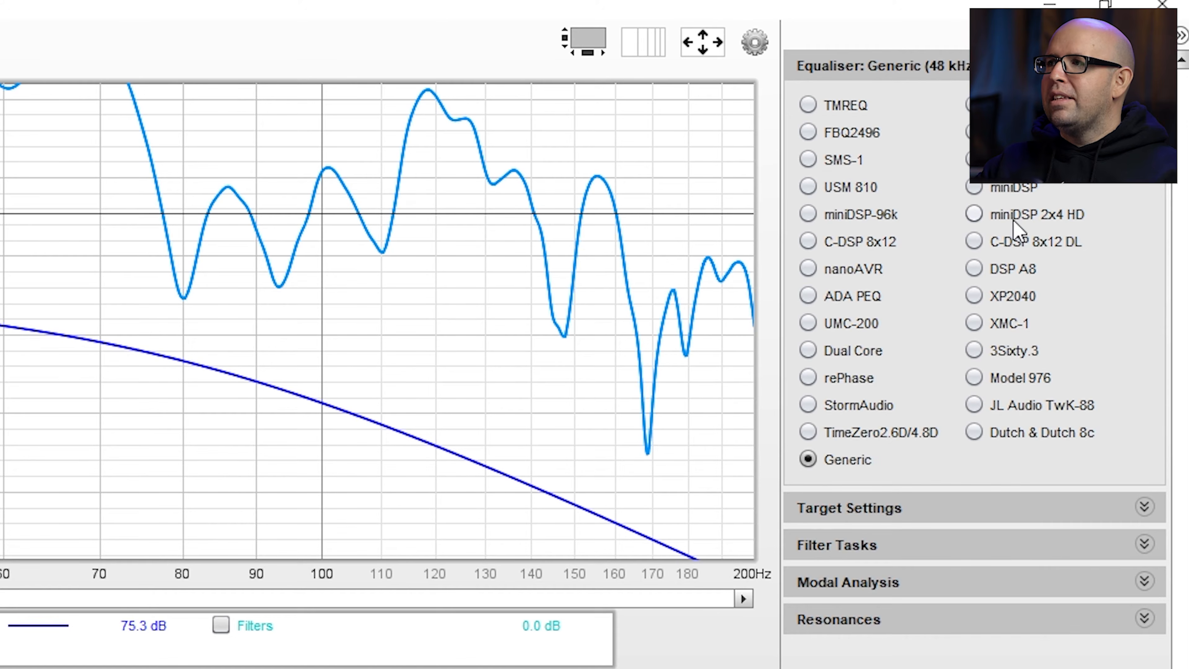
{"action": "left_click", "coordinate": [1014, 217]}
- In the target settings, set the bass management cutoff to 850 Hz and the LF cutoff to 0 Hz
{"action": "left_click", "coordinate": [838, 508]}
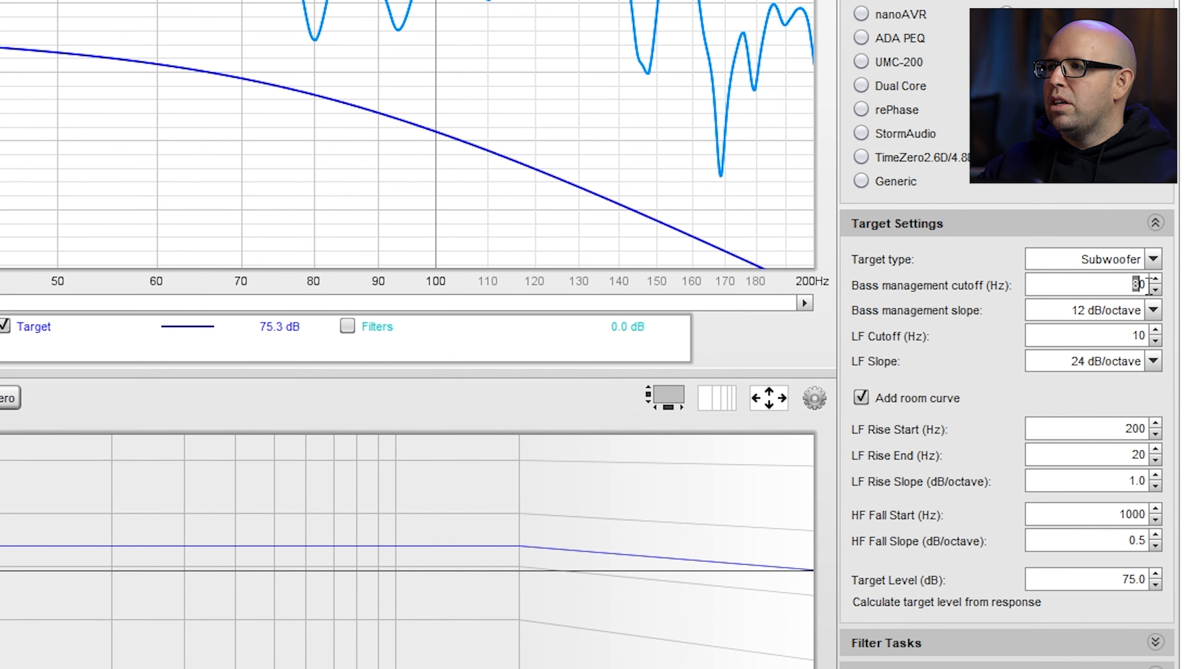
{"action": "left_click_drag", "start_coordinate": [1149, 286], "coordinate": [1177, 284]}
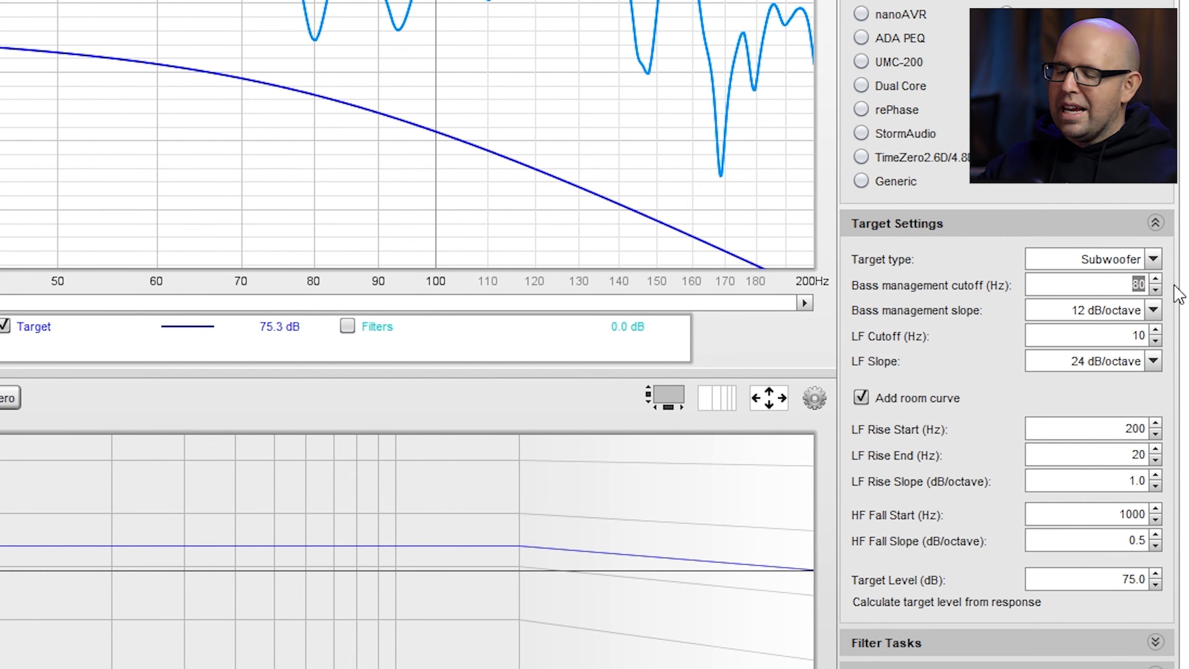
{"action": "type", "text": "8"}
{"action": "key", "text": "Return"}
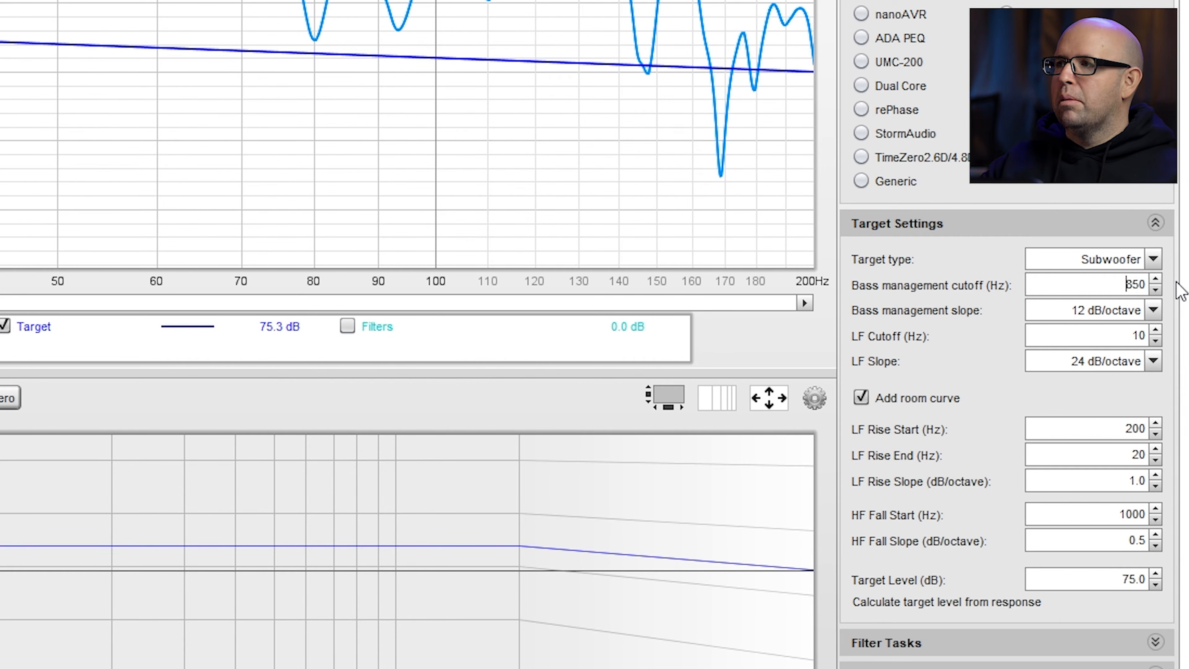
{"action": "left_click_drag", "start_coordinate": [1128, 336], "coordinate": [1156, 337]}
{"action": "type", "text": "0"}
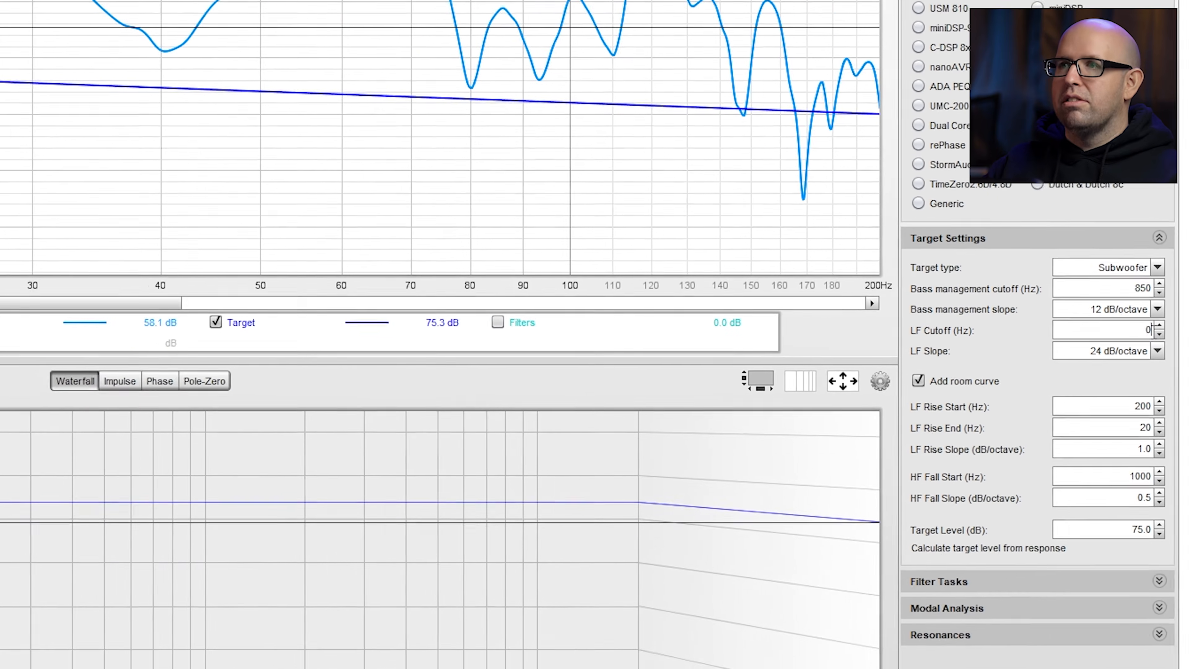
- Shape the room curve with an LF rise start of 100 Hz, rise end of 30 Hz and rise slope of 5.8 dB/octave
{"action": "left_click", "coordinate": [919, 380]}
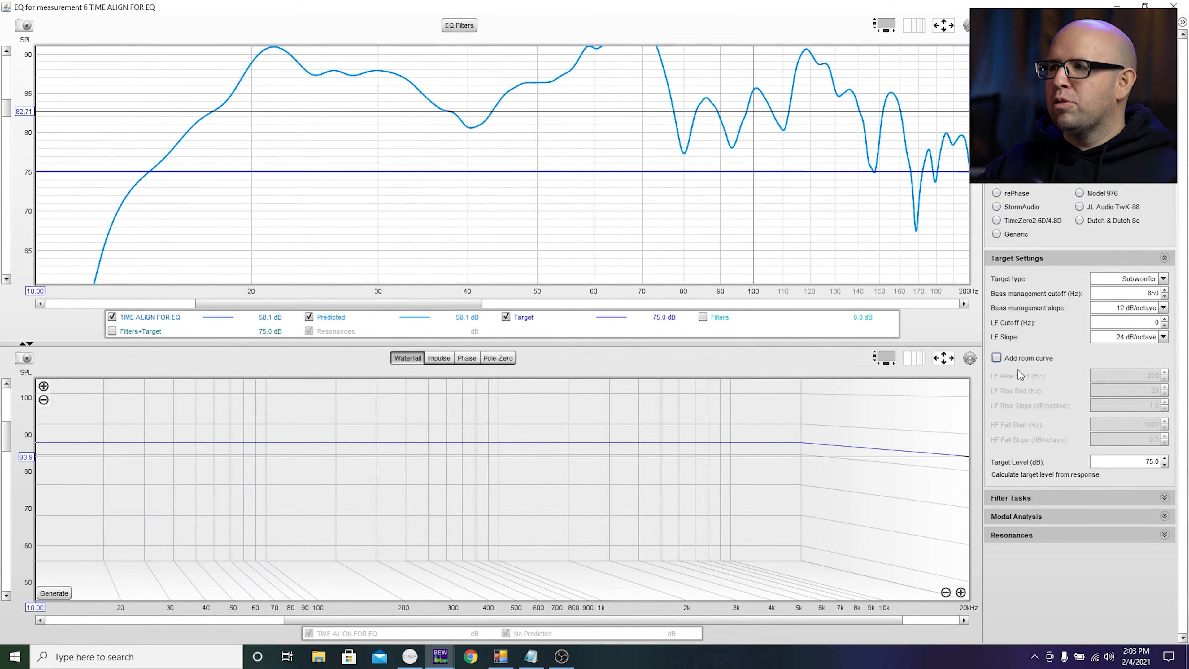
{"action": "left_click", "coordinate": [996, 359]}
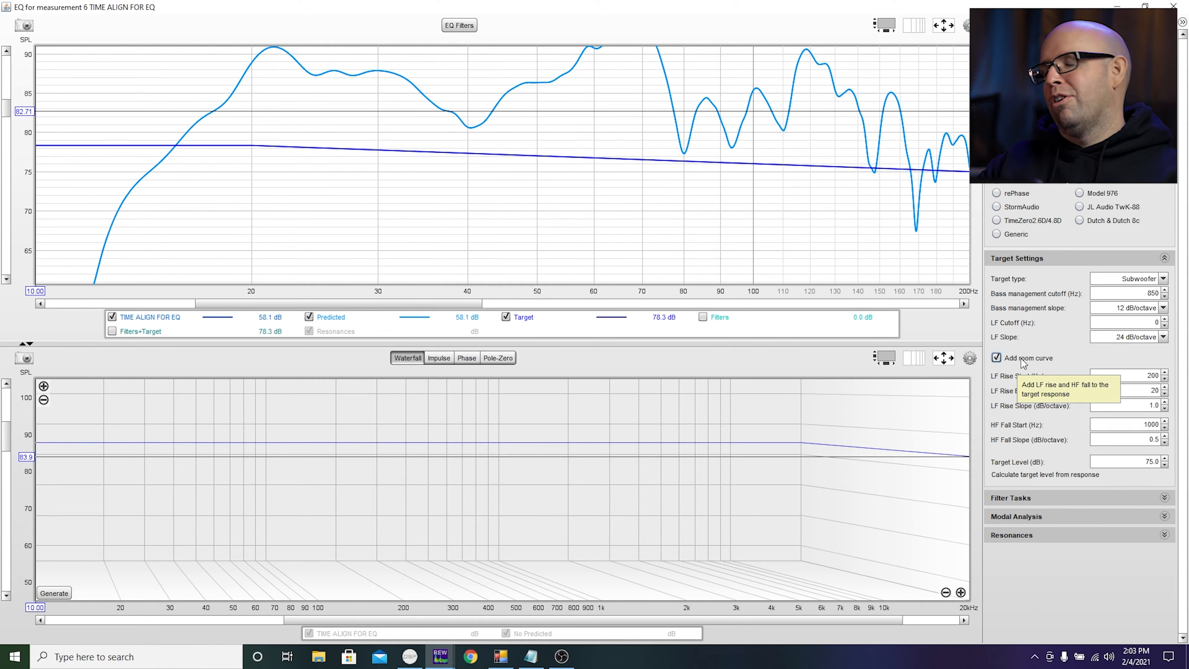
{"action": "key", "text": "Tab"}
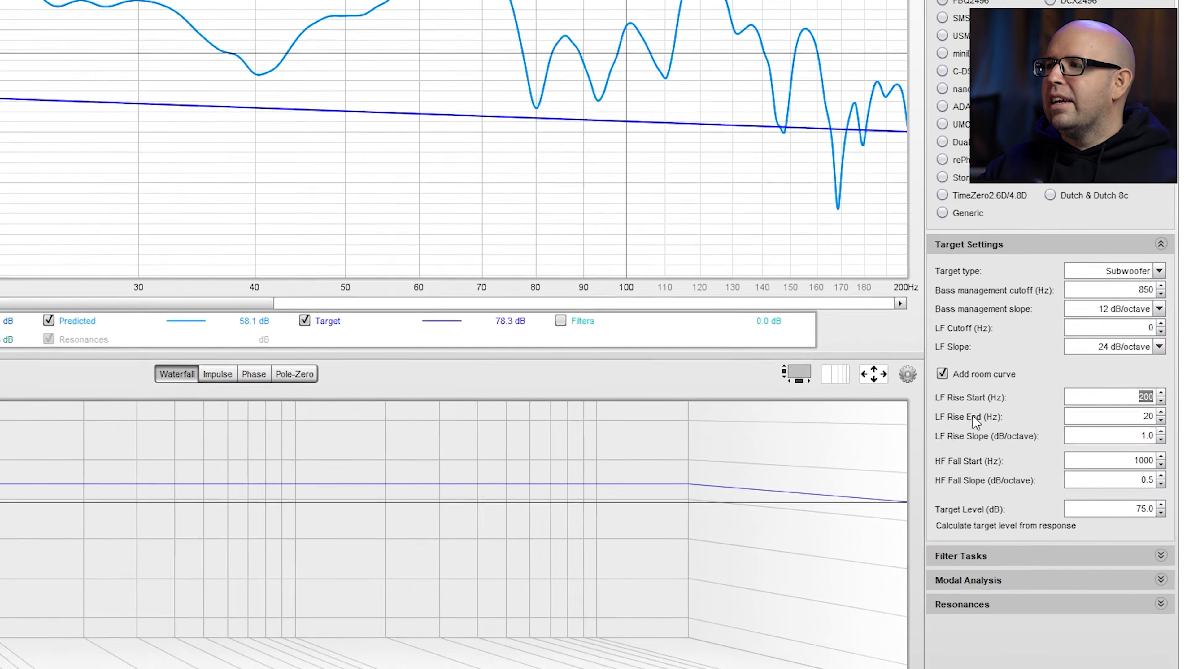
{"action": "type", "text": "100"}
{"action": "key", "text": "Return"}
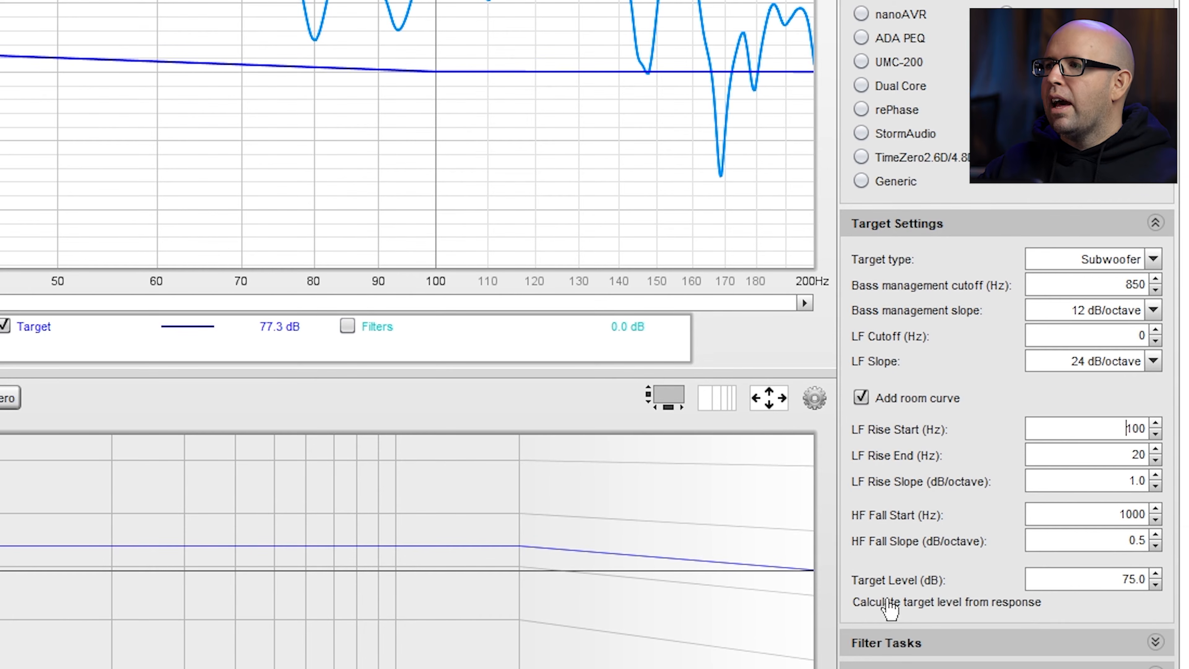
{"action": "double_click", "coordinate": [1126, 462]}
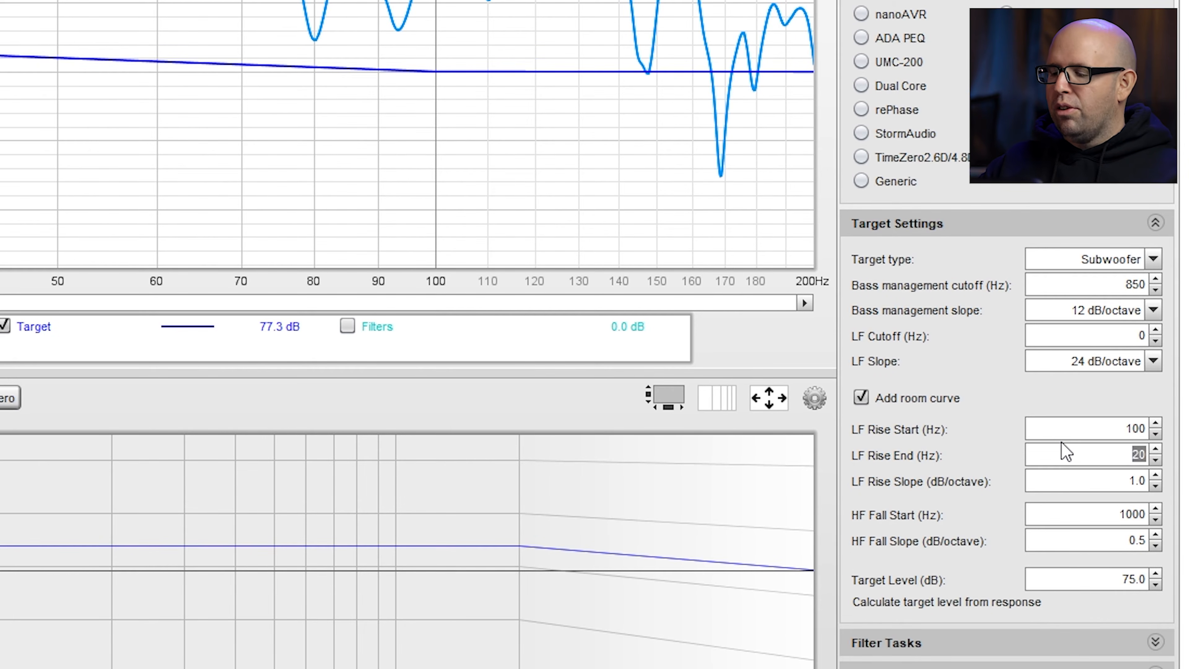
{"action": "type", "text": "30"}
{"action": "key", "text": "Return"}
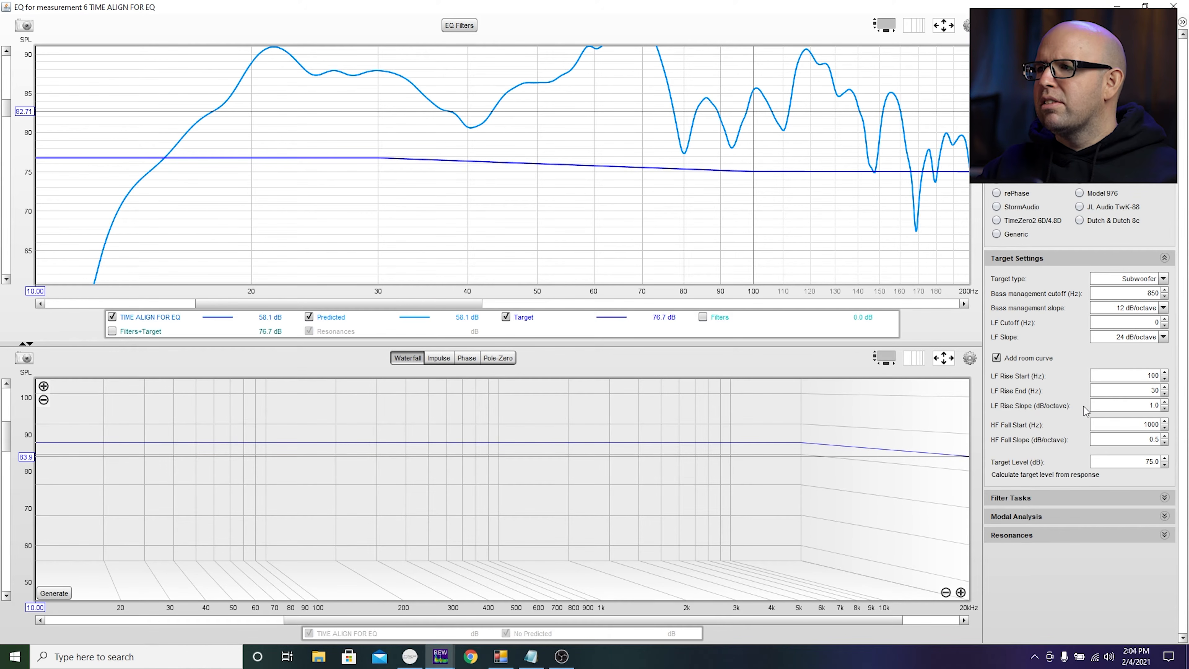
{"action": "scroll", "coordinate": [1158, 403], "scroll_direction": "up", "scroll_amount": 20}
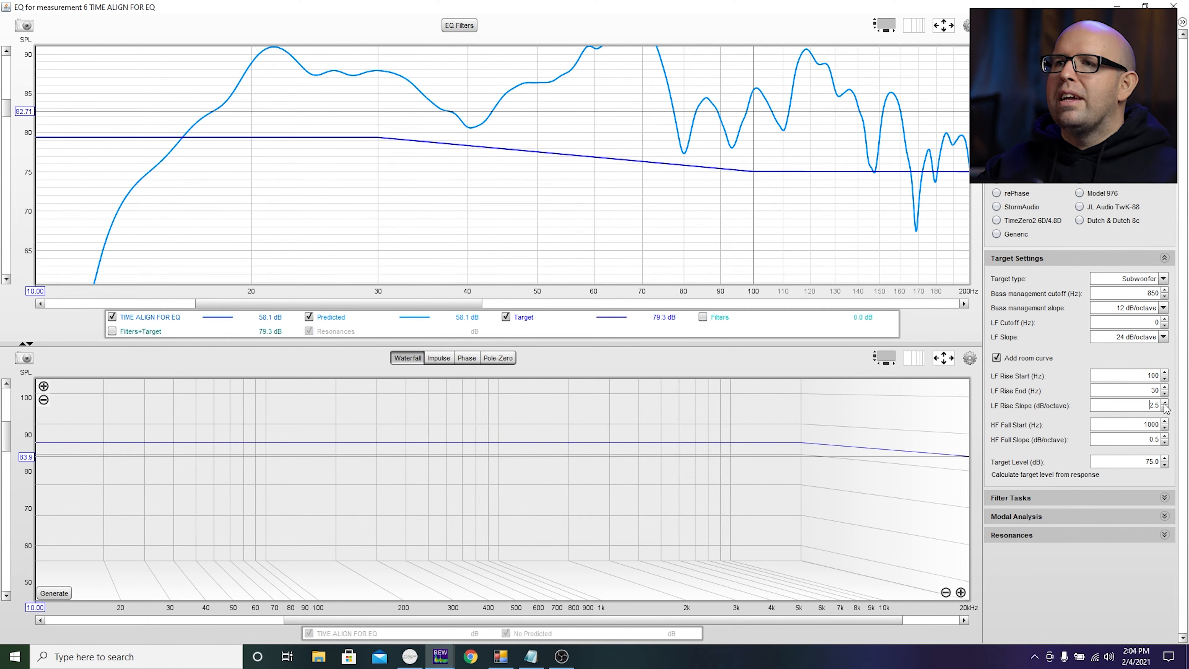
{"action": "scroll", "coordinate": [1169, 407], "scroll_direction": "up", "scroll_amount": 9}
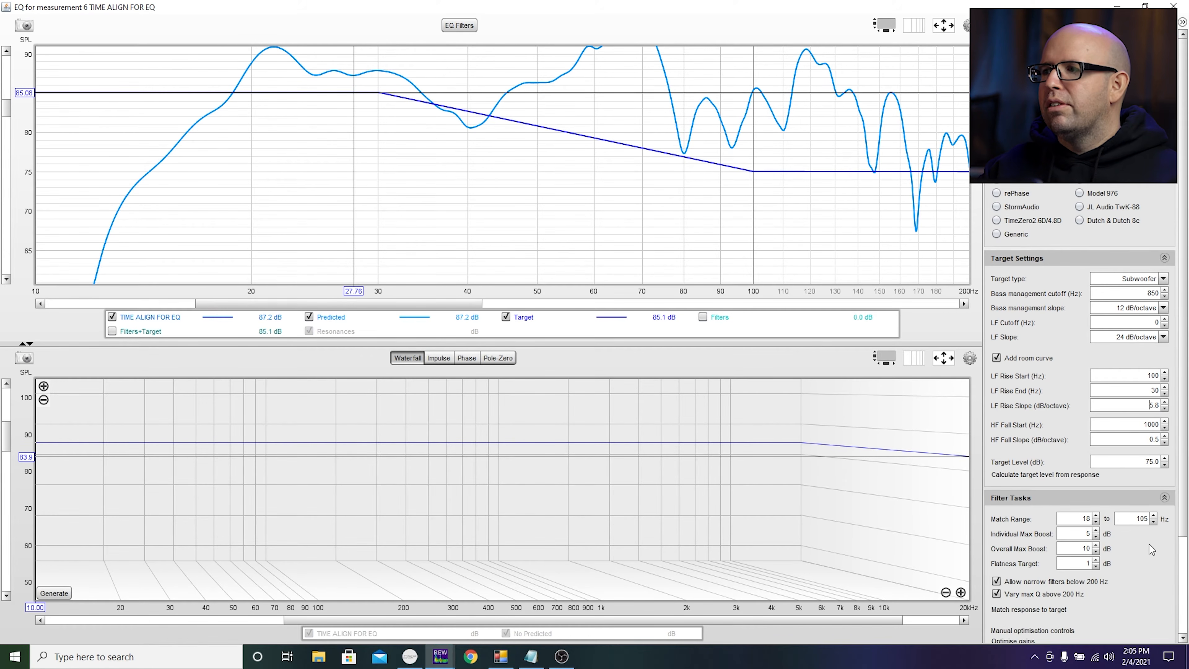
- Match the response to the target over 18 to 105 Hz, accepting the target level check, and save the filter coefficients to a file
{"action": "scroll", "coordinate": [1151, 549], "scroll_direction": "down", "scroll_amount": 1}
{"action": "scroll", "coordinate": [1164, 501], "scroll_direction": "down", "scroll_amount": 3}
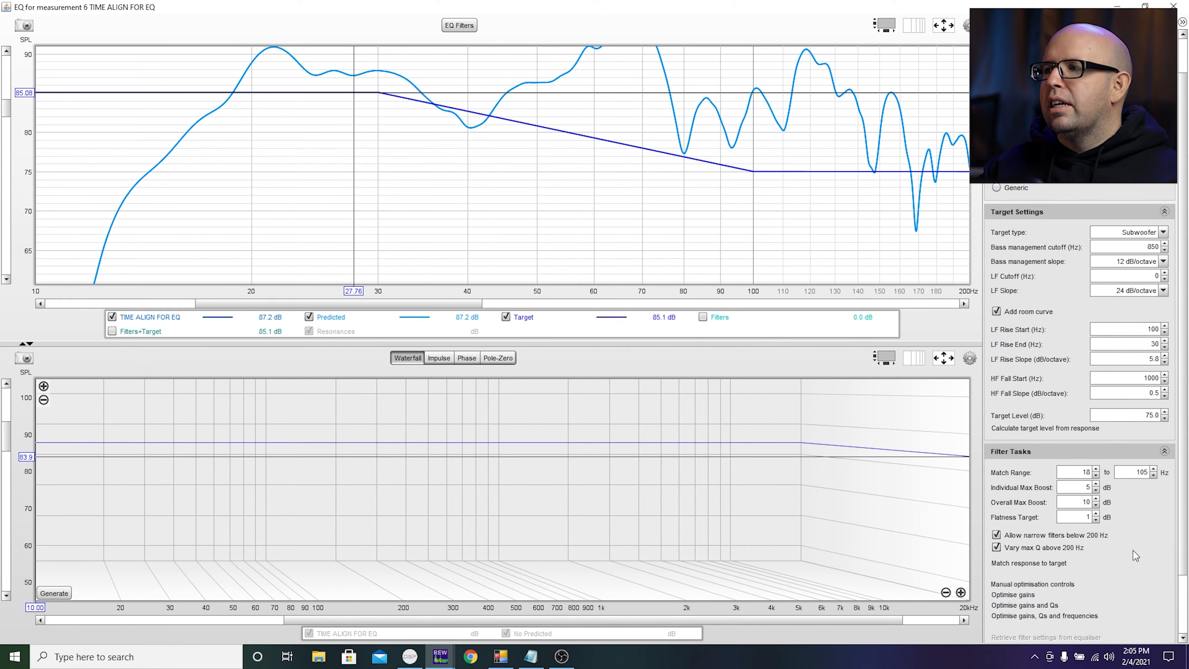
{"action": "left_click", "coordinate": [1047, 565]}
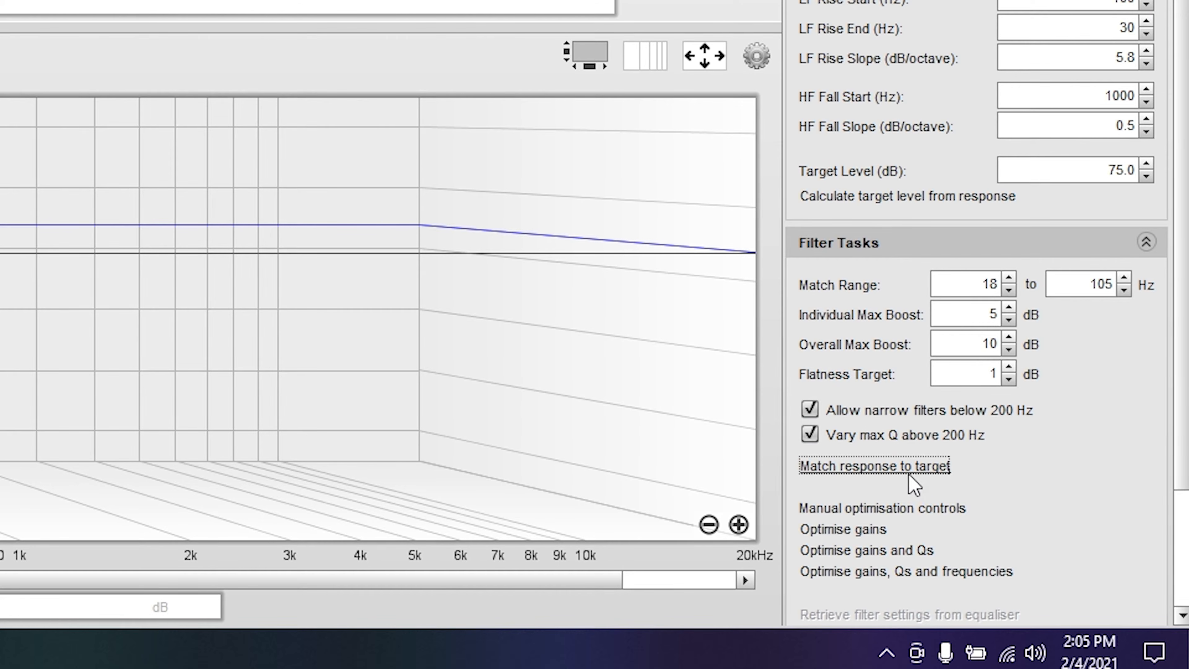
{"action": "left_click", "coordinate": [908, 475]}
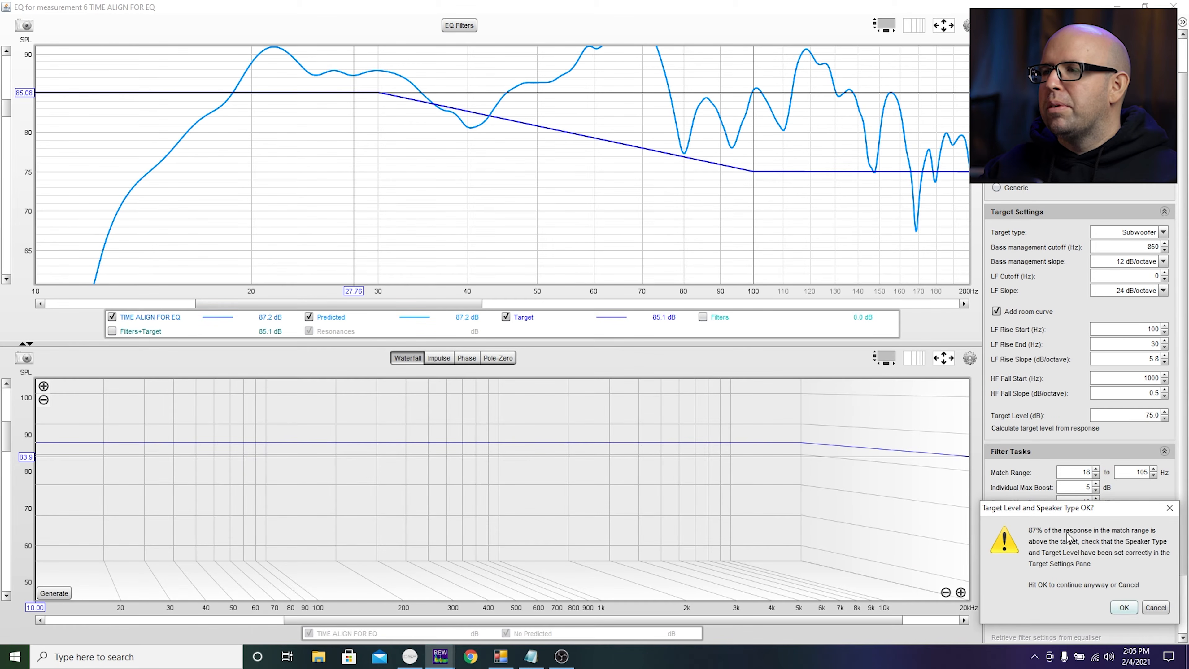
{"action": "left_click", "coordinate": [1124, 608]}
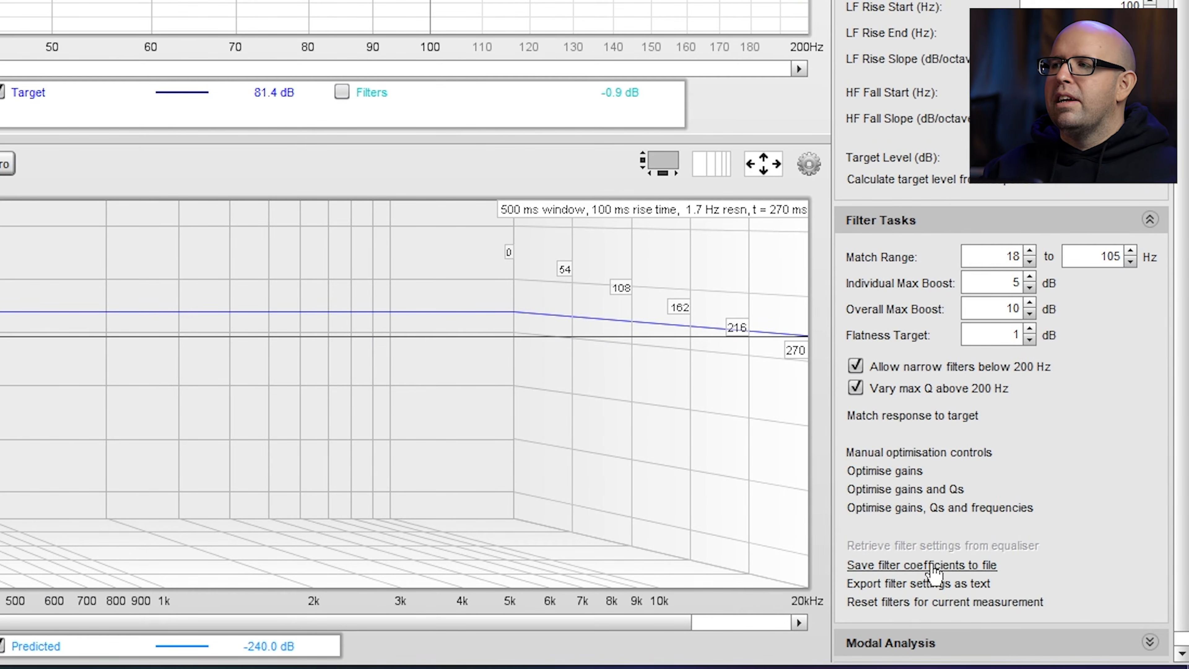
{"action": "left_click", "coordinate": [932, 566]}
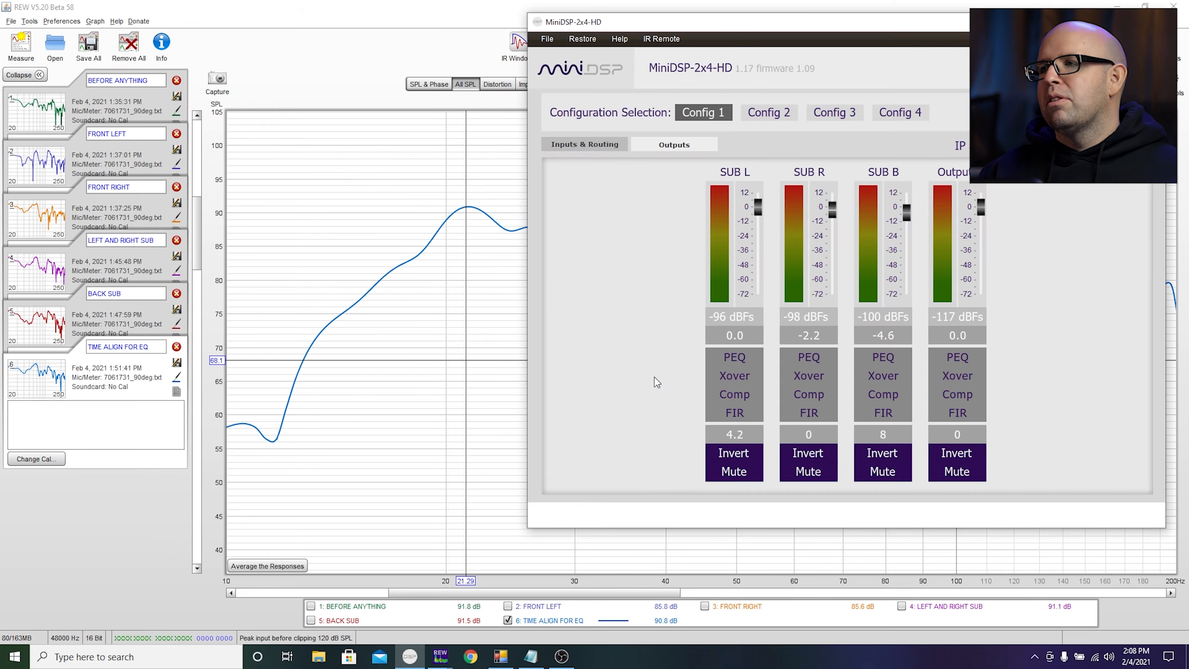
- Import the saved filter coefficients file from the desktop's MINIDSP VIDEO CONFIGS folder into SUB L's parametric EQ in Advanced mode
{"action": "left_click", "coordinate": [746, 358]}
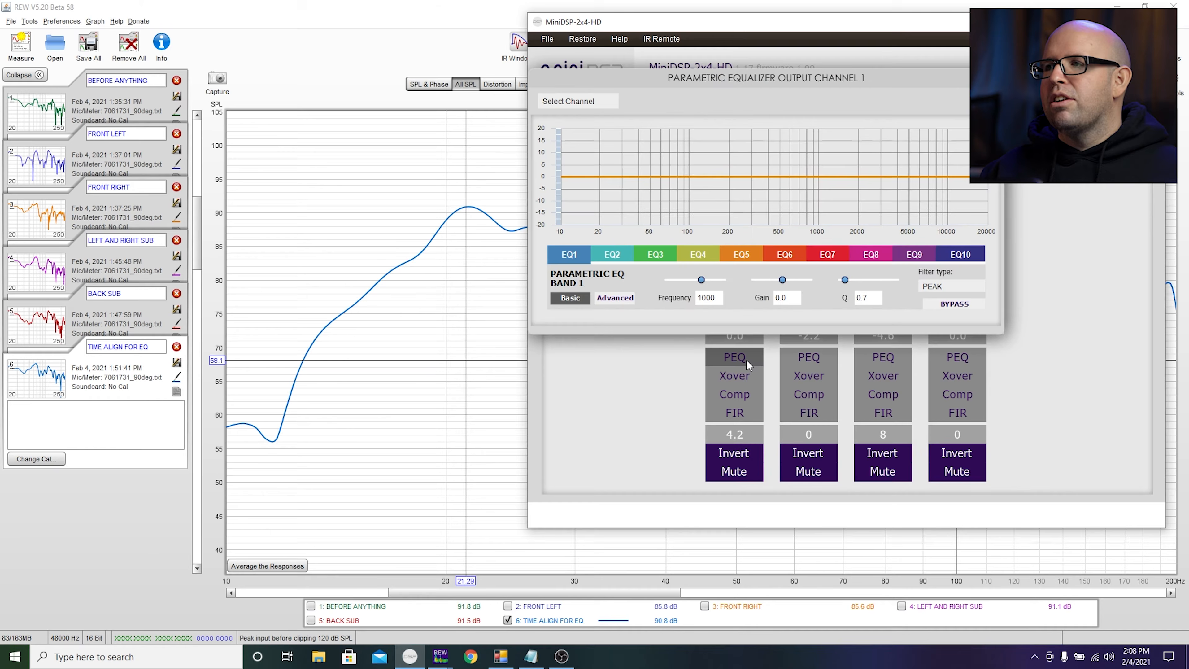
{"action": "left_click", "coordinate": [615, 297]}
{"action": "left_click", "coordinate": [958, 281]}
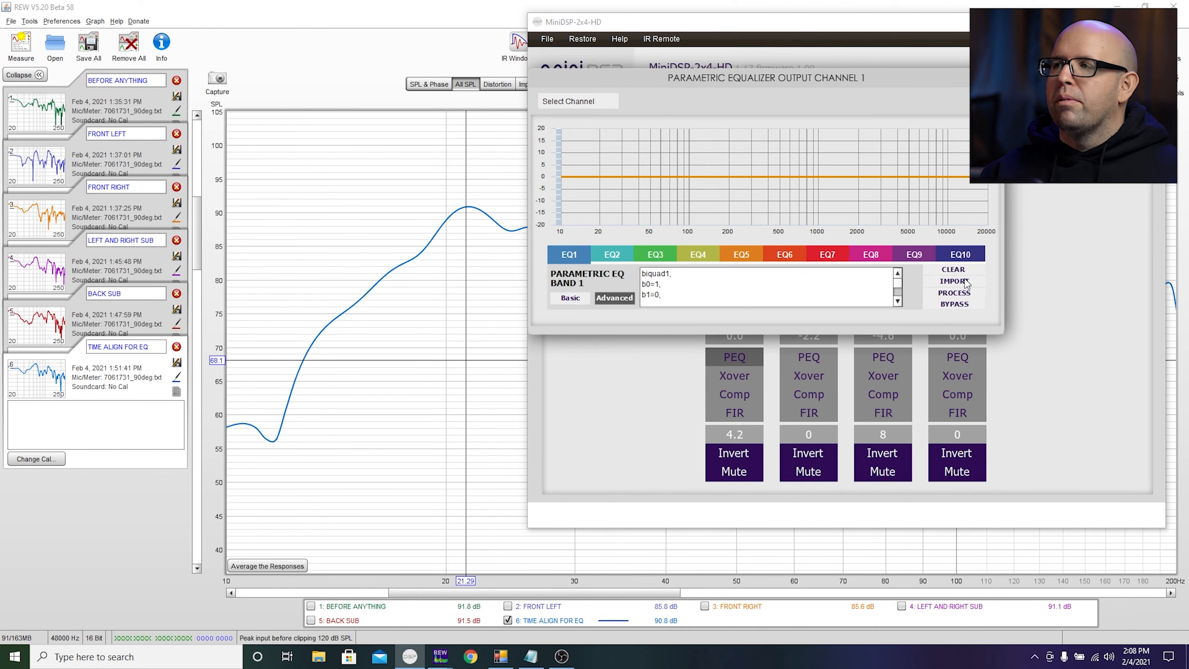
{"action": "scroll", "coordinate": [604, 197], "scroll_direction": "up", "scroll_amount": 2}
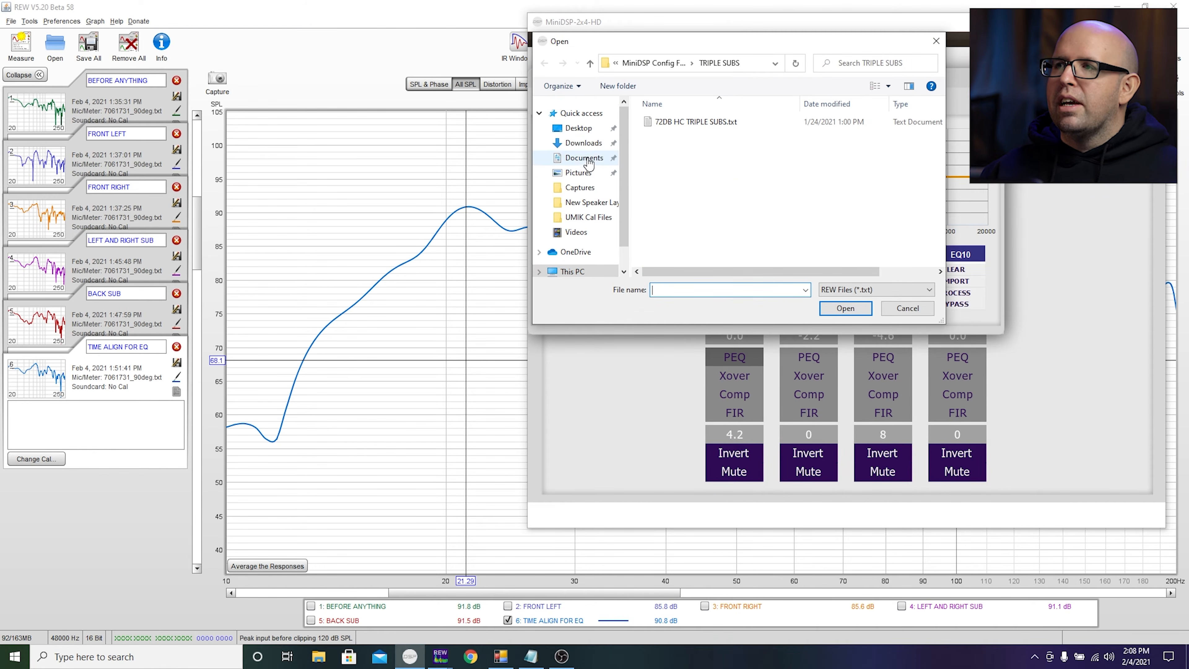
{"action": "left_click", "coordinate": [588, 133]}
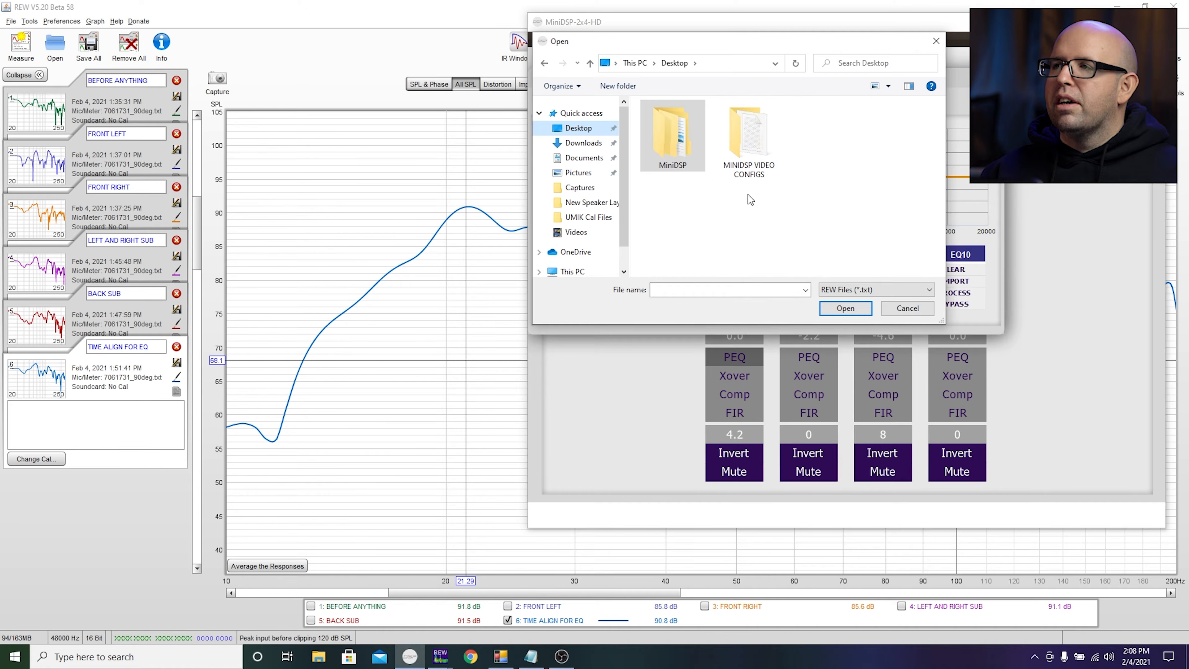
{"action": "double_click", "coordinate": [749, 150]}
{"action": "left_click", "coordinate": [848, 308]}
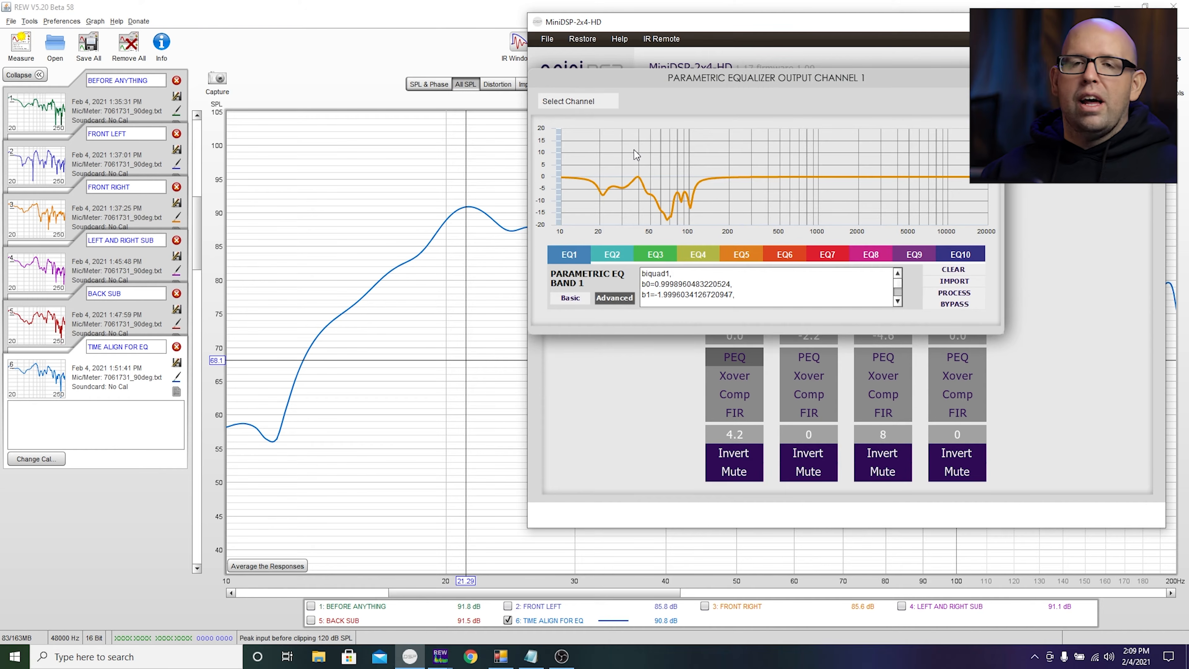
- Link the SUB L equaliser to the SUB R channel, check the SUB R equaliser and close it
{"action": "left_click", "coordinate": [580, 102]}
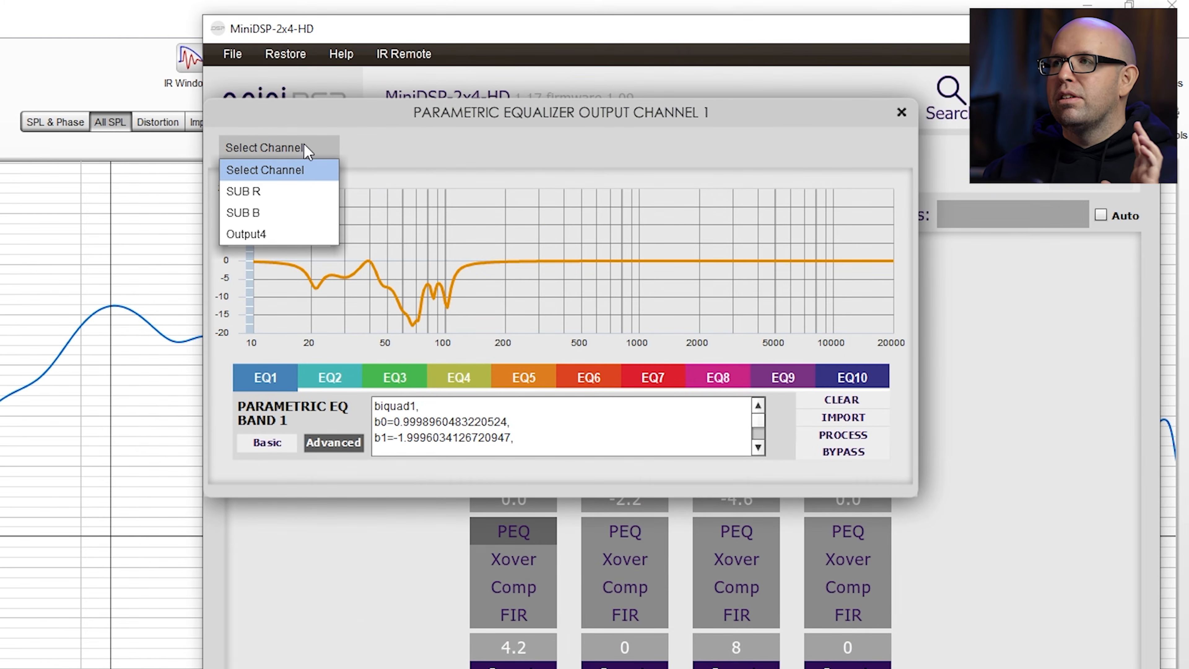
{"action": "left_click", "coordinate": [272, 195]}
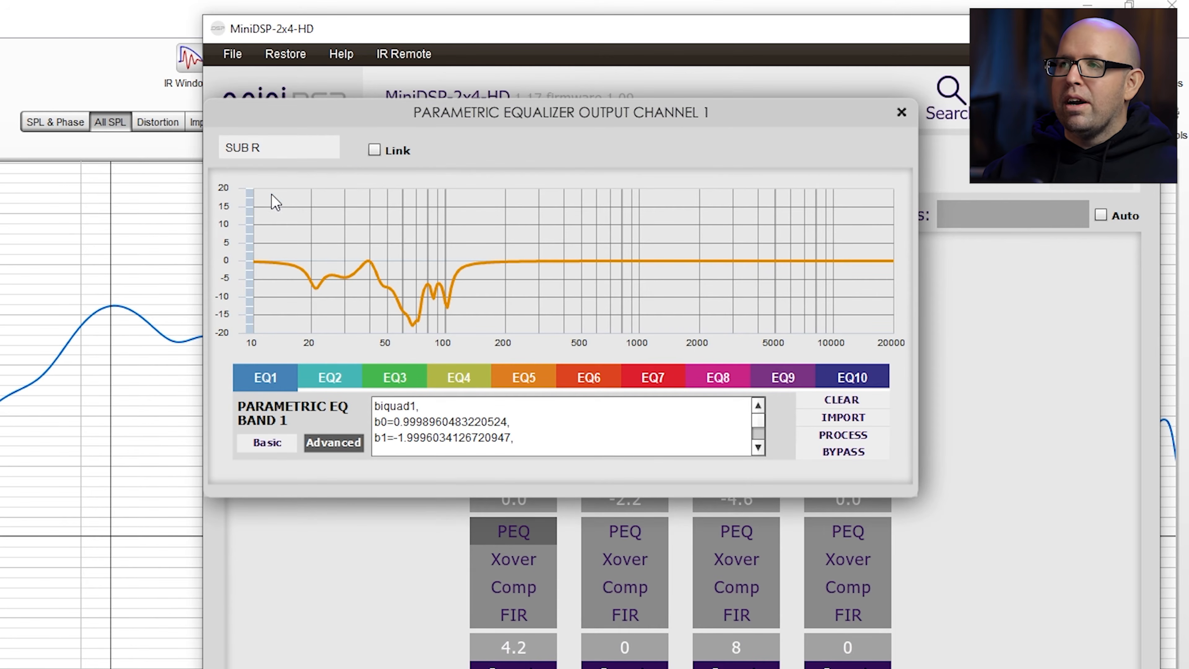
{"action": "left_click", "coordinate": [374, 150]}
{"action": "left_click", "coordinate": [646, 457]}
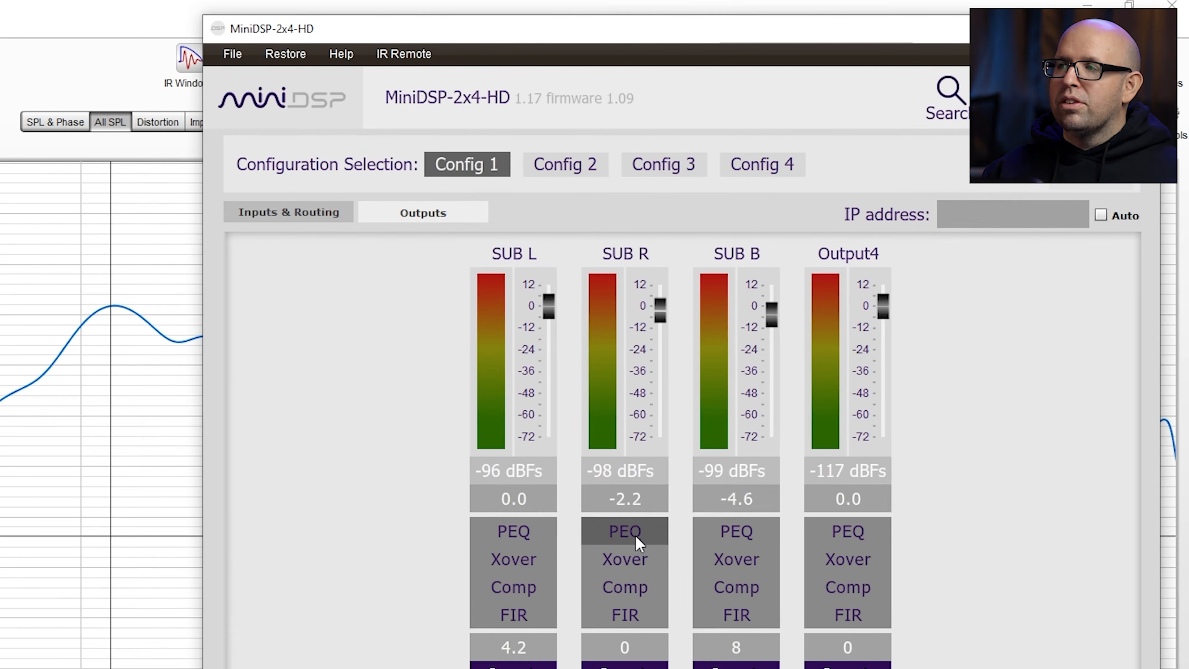
{"action": "left_click", "coordinate": [638, 539]}
{"action": "left_click", "coordinate": [902, 112]}
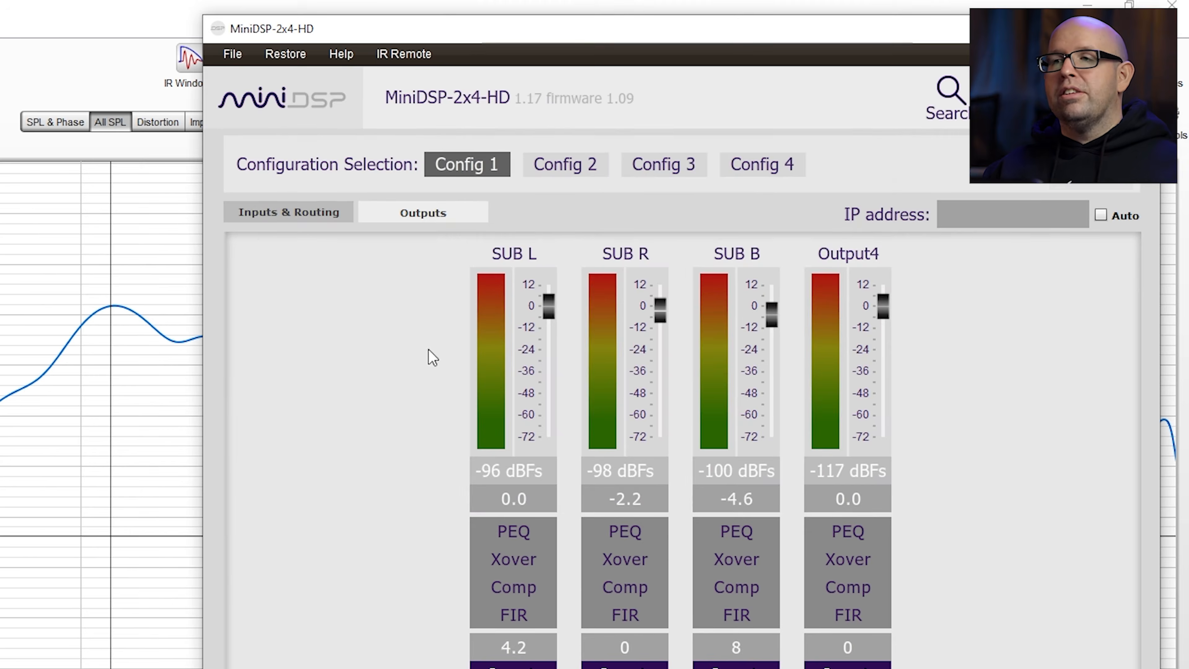
- In REW, compare the EQ 73DB response with TIME ALIGN FOR EQ, and hide the TIME ALIGN FOR EQ trace to examine EQ 73DB alone
{"action": "left_click", "coordinate": [36, 618]}
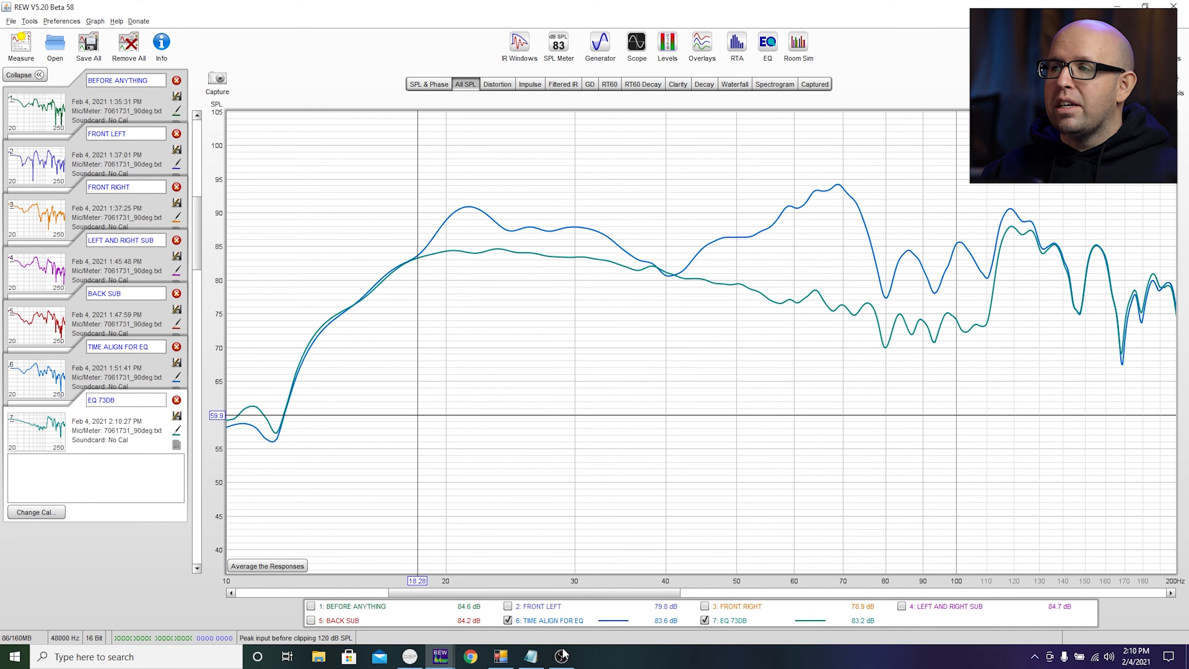
{"action": "left_click", "coordinate": [577, 620]}
{"action": "left_click", "coordinate": [140, 370]}
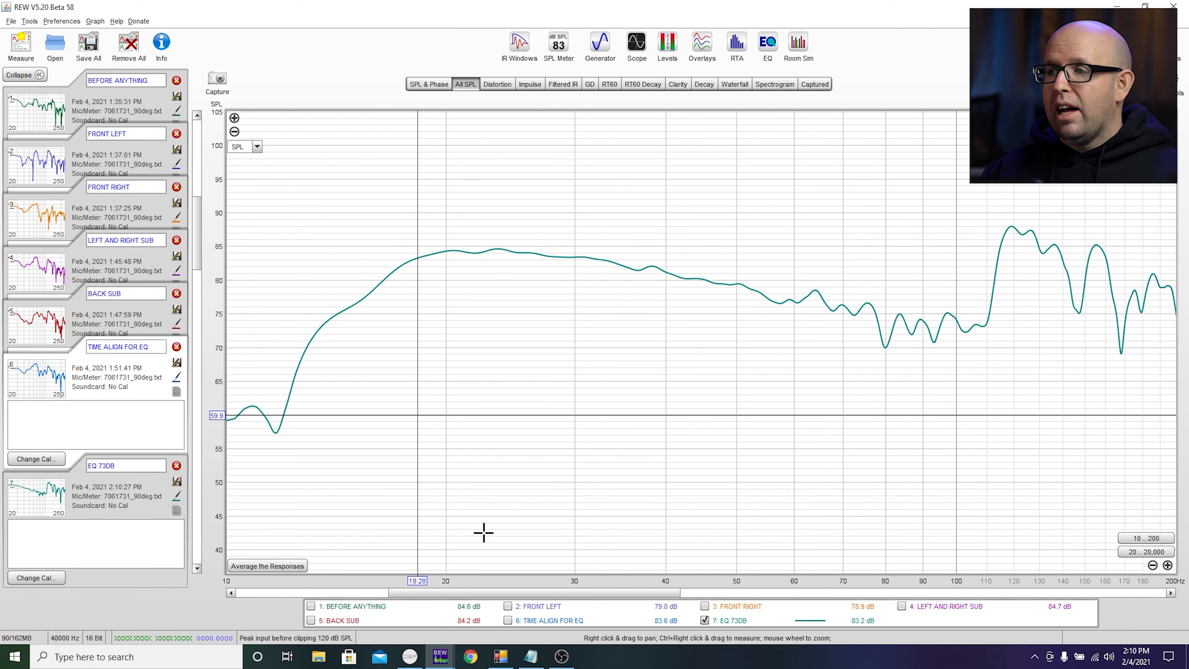
{"action": "left_click", "coordinate": [767, 46]}
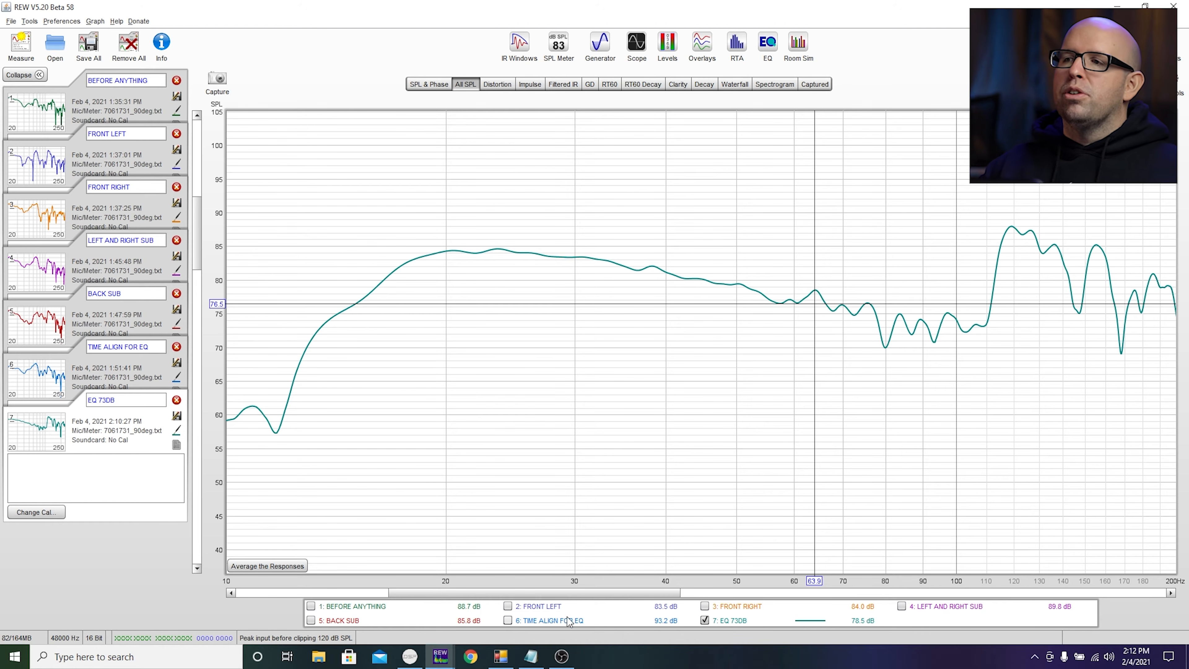
- In the miniDSP plugin, set band 1 of Input 1's parametric EQ to 64 Hz, gain -2.0 dB and Q 12
{"action": "left_click", "coordinate": [410, 656]}
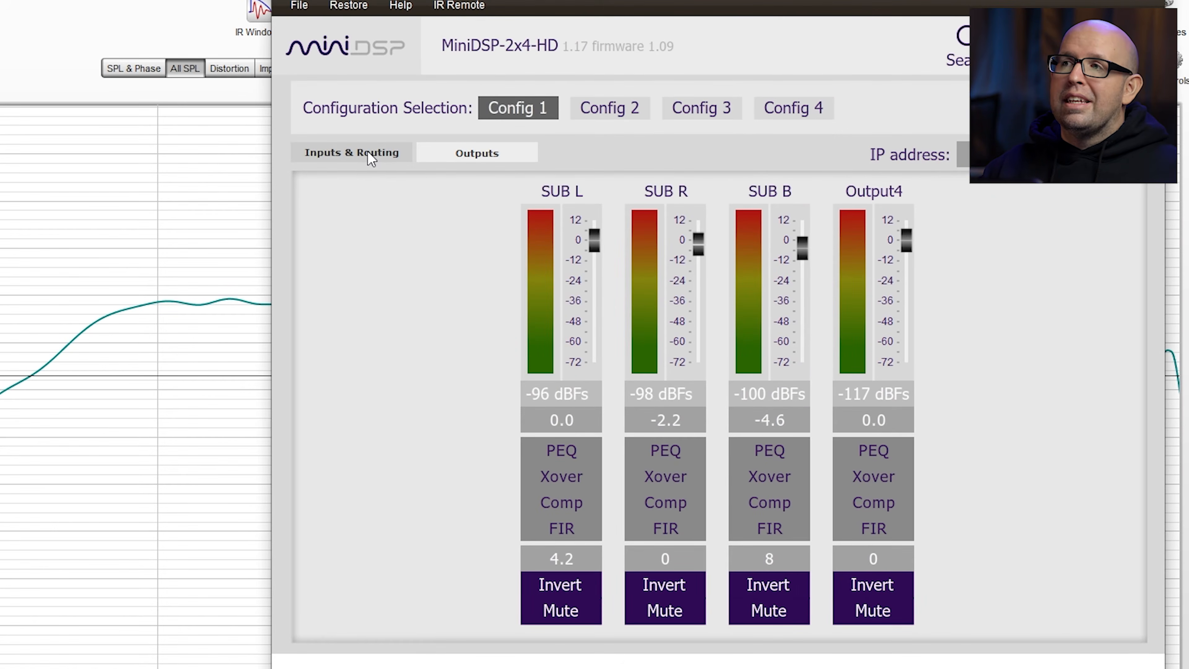
{"action": "left_click", "coordinate": [370, 155]}
{"action": "left_click", "coordinate": [379, 515]}
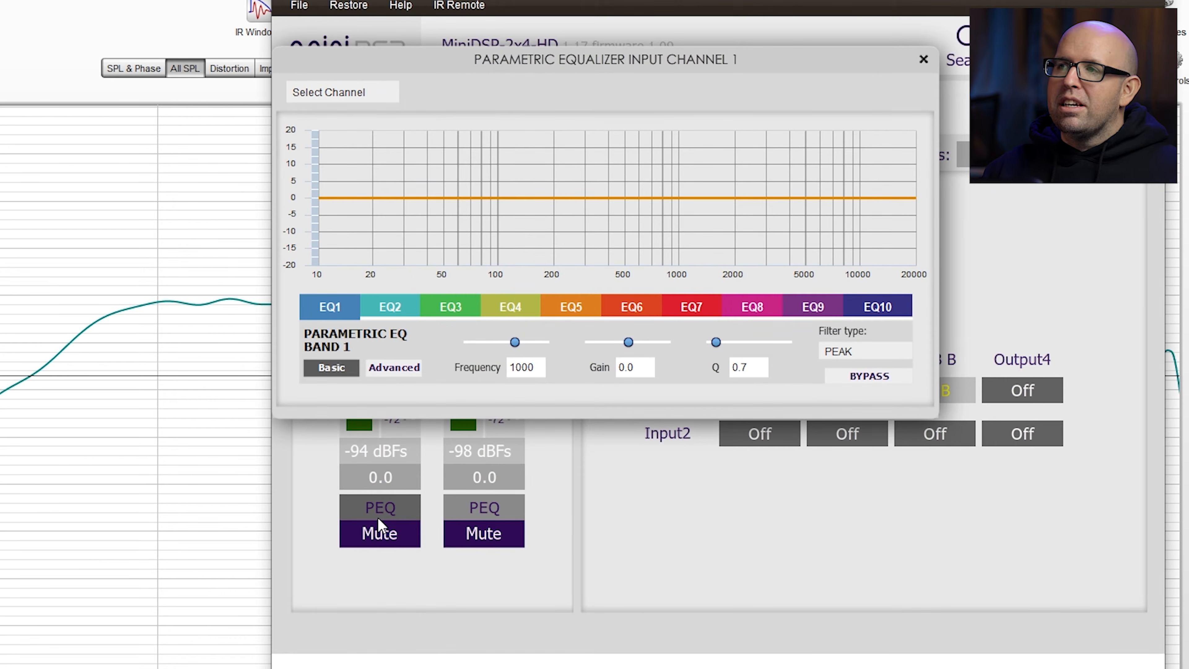
{"action": "left_click", "coordinate": [539, 370]}
{"action": "double_click", "coordinate": [538, 371]}
{"action": "key", "text": "BackSpace"}
{"action": "double_click", "coordinate": [640, 370]}
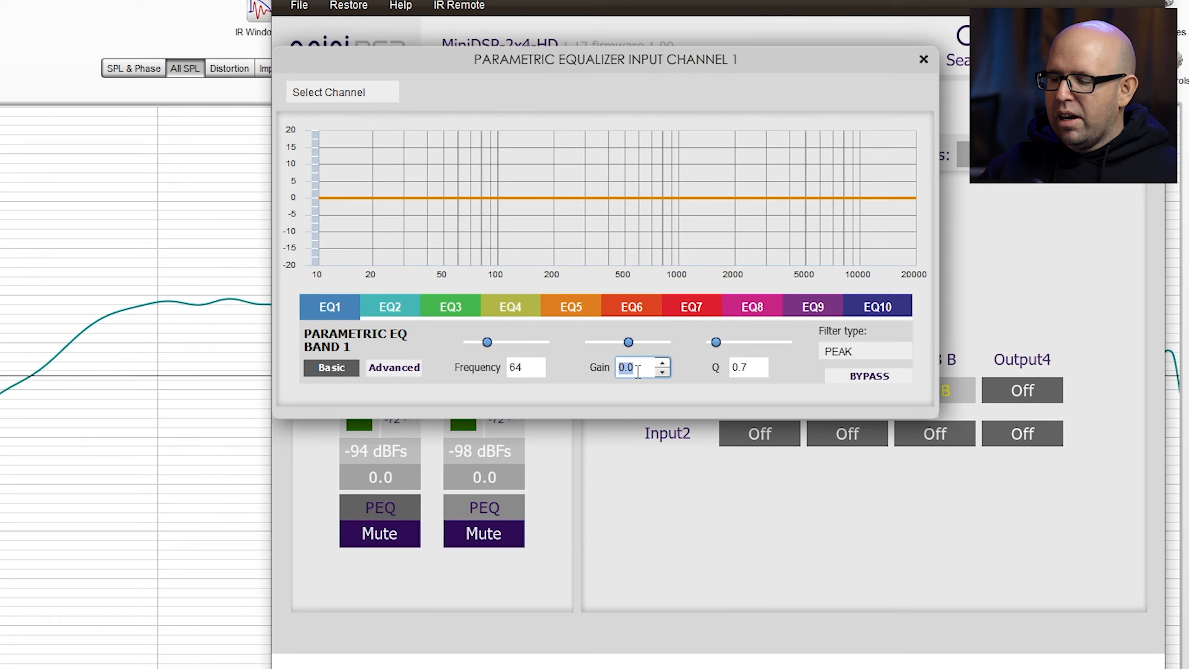
{"action": "key", "text": "Tab"}
{"action": "type", "text": "12"}
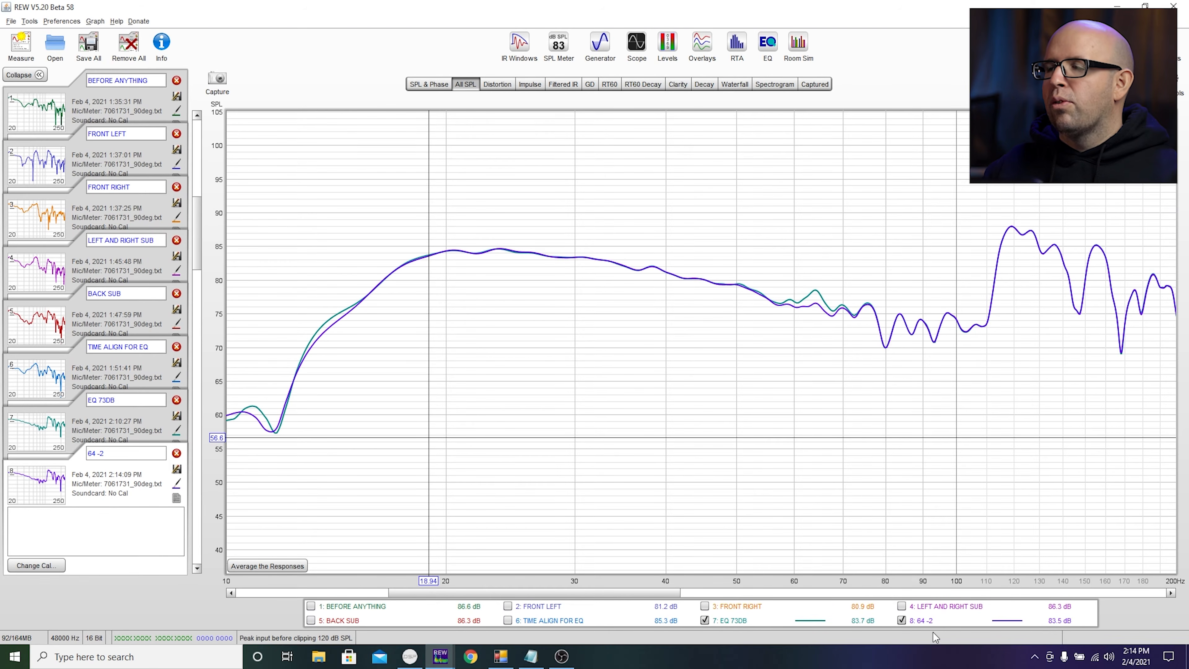
- In REW, hide the EQ 73DB trace and examine the dip near 80 Hz in the 64 -2 response
{"action": "left_click", "coordinate": [705, 620]}
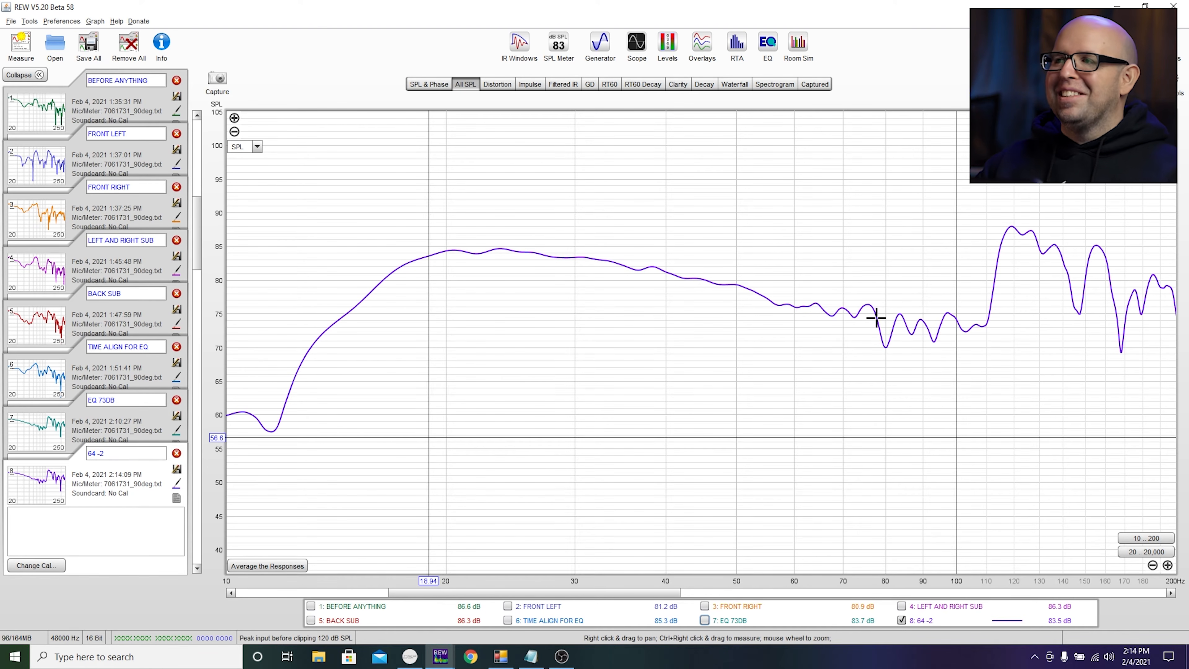
{"action": "mouse_move", "coordinate": [889, 339]}
{"action": "left_mouse_down"}
{"action": "mouse_move", "coordinate": [886, 313]}
{"action": "mouse_move", "coordinate": [884, 347]}
{"action": "left_mouse_up"}
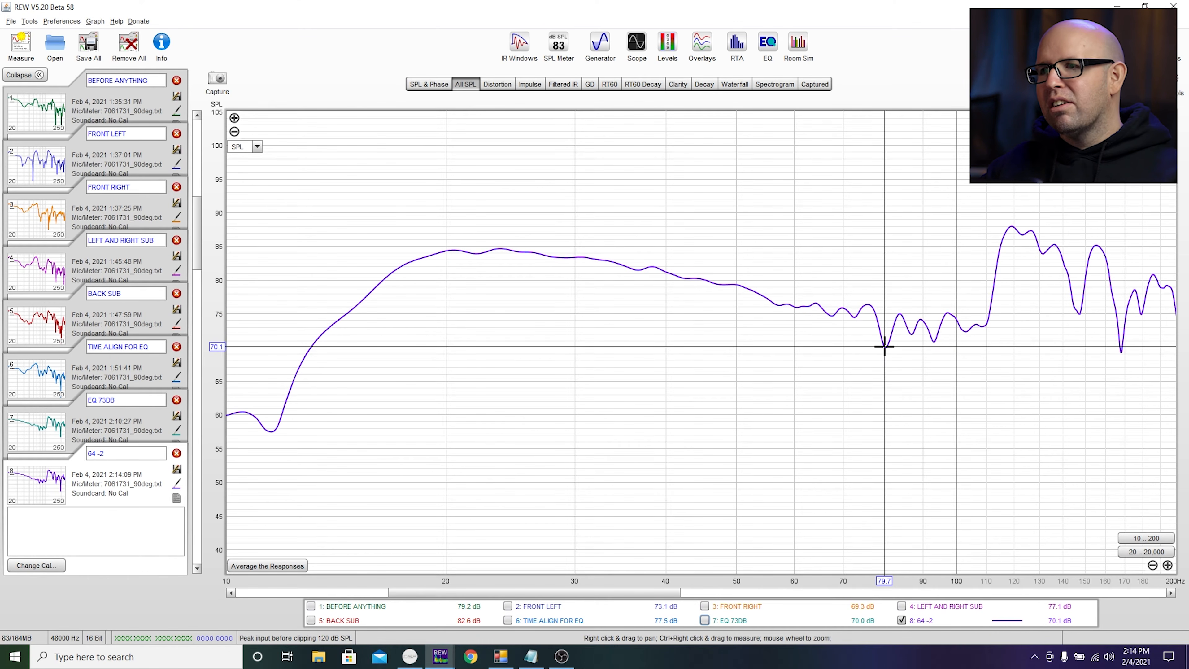
{"action": "left_click_drag", "start_coordinate": [884, 347], "coordinate": [884, 319]}
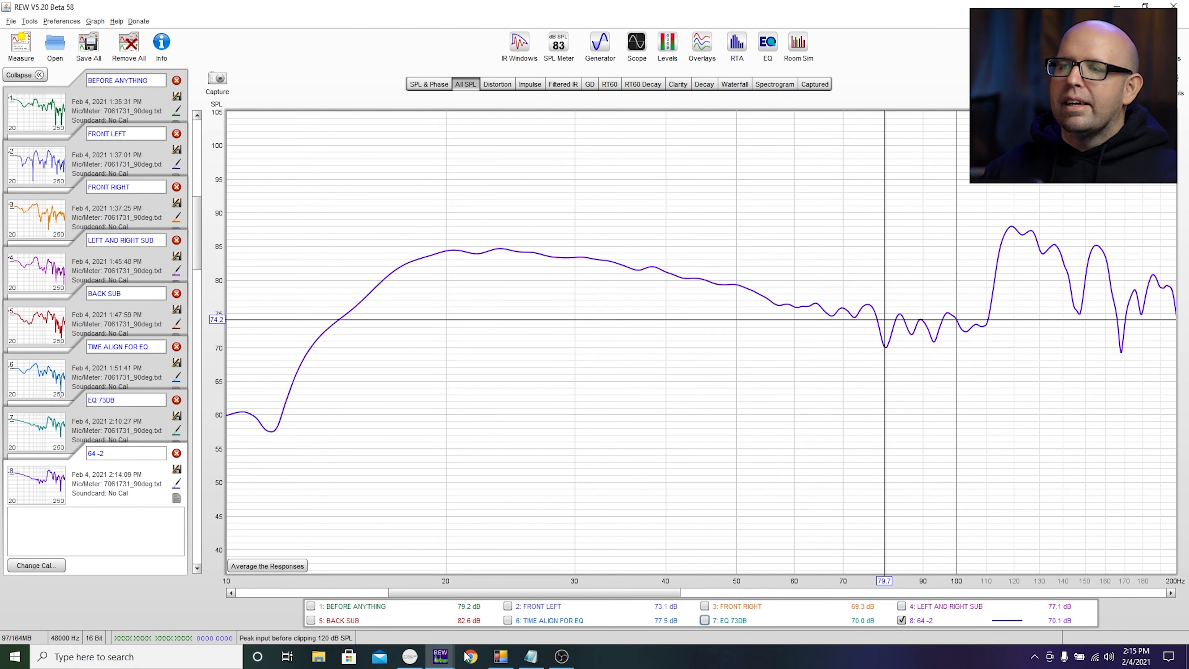
- In the miniDSP plugin, set band 2 of Input 1's parametric EQ to 80 Hz with a +2 dB gain and adjust its Q
{"action": "left_click", "coordinate": [409, 657]}
{"action": "left_click", "coordinate": [613, 255]}
{"action": "left_click", "coordinate": [703, 293]}
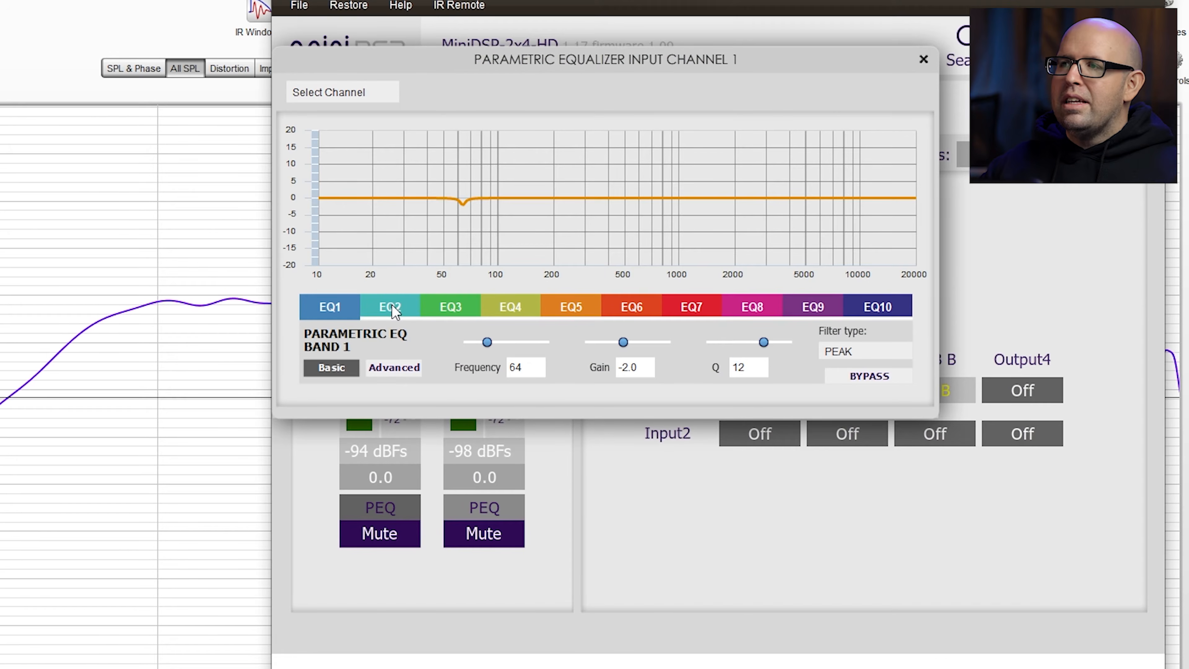
{"action": "double_click", "coordinate": [526, 366]}
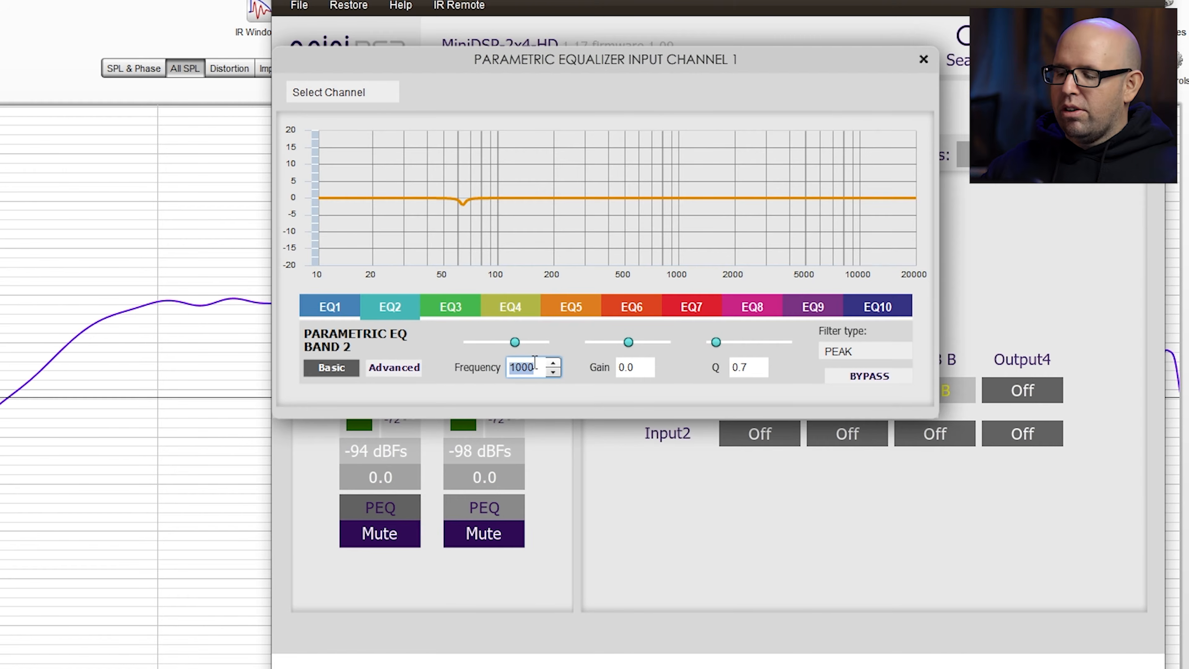
{"action": "type", "text": "80"}
{"action": "double_click", "coordinate": [646, 368]}
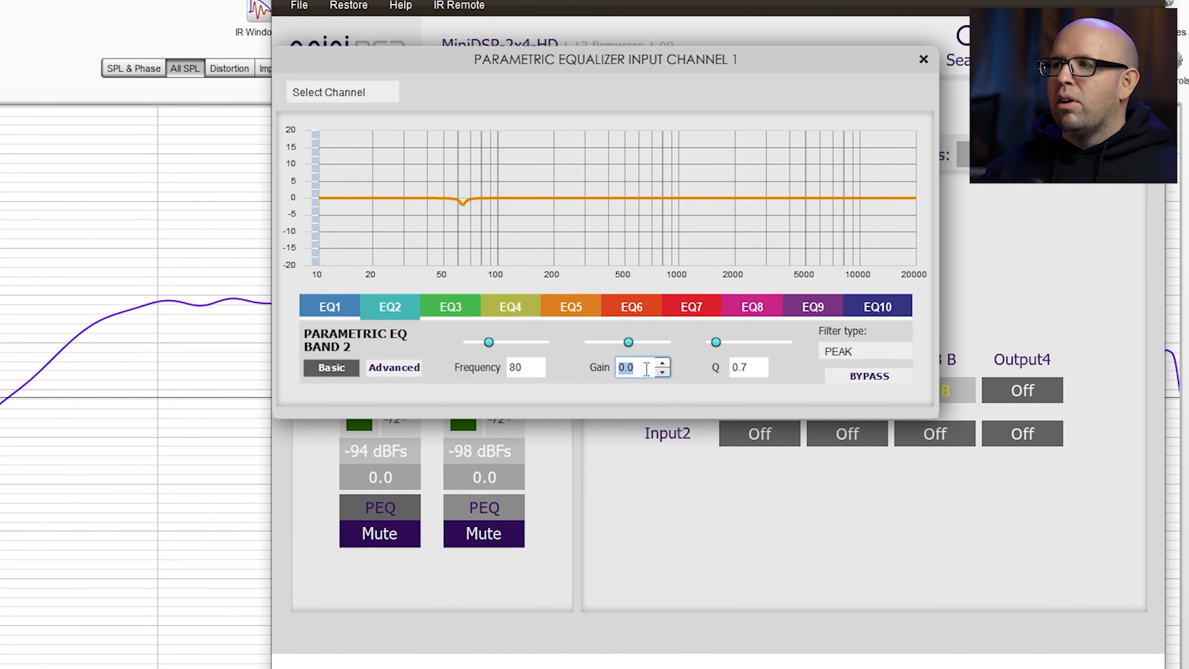
{"action": "left_click", "coordinate": [747, 374]}
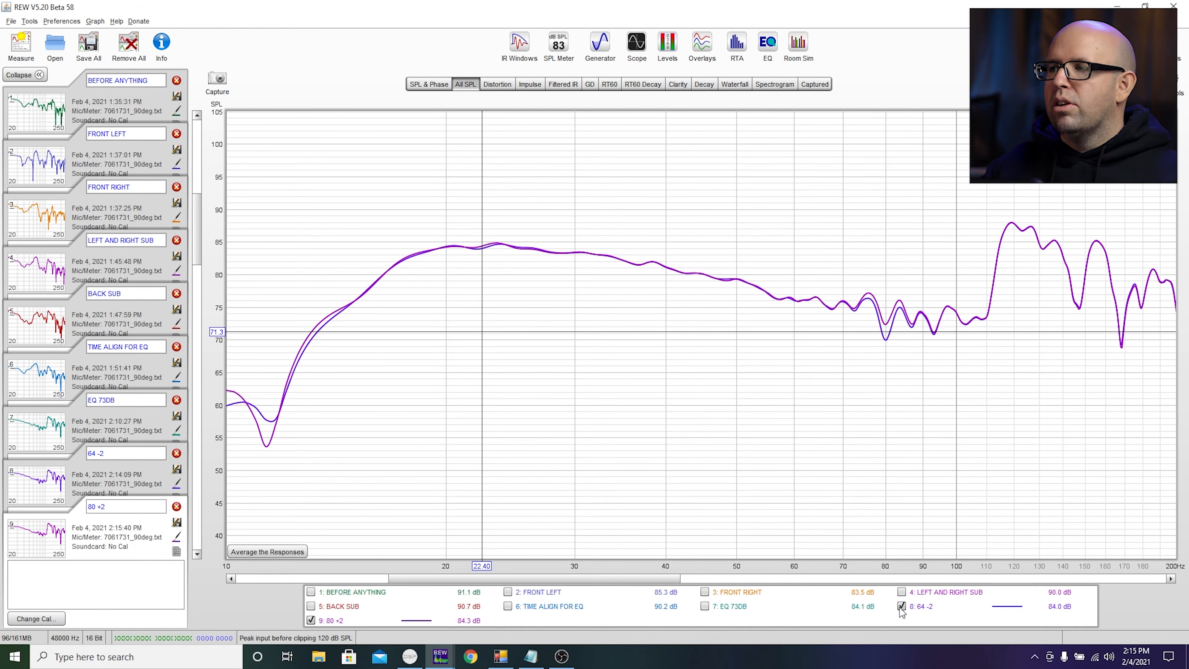
- In REW, compare the 80 +2 response with 64 -2, and inspect the 13HZ XOVER curve up to about 100 Hz
{"action": "left_click", "coordinate": [902, 607]}
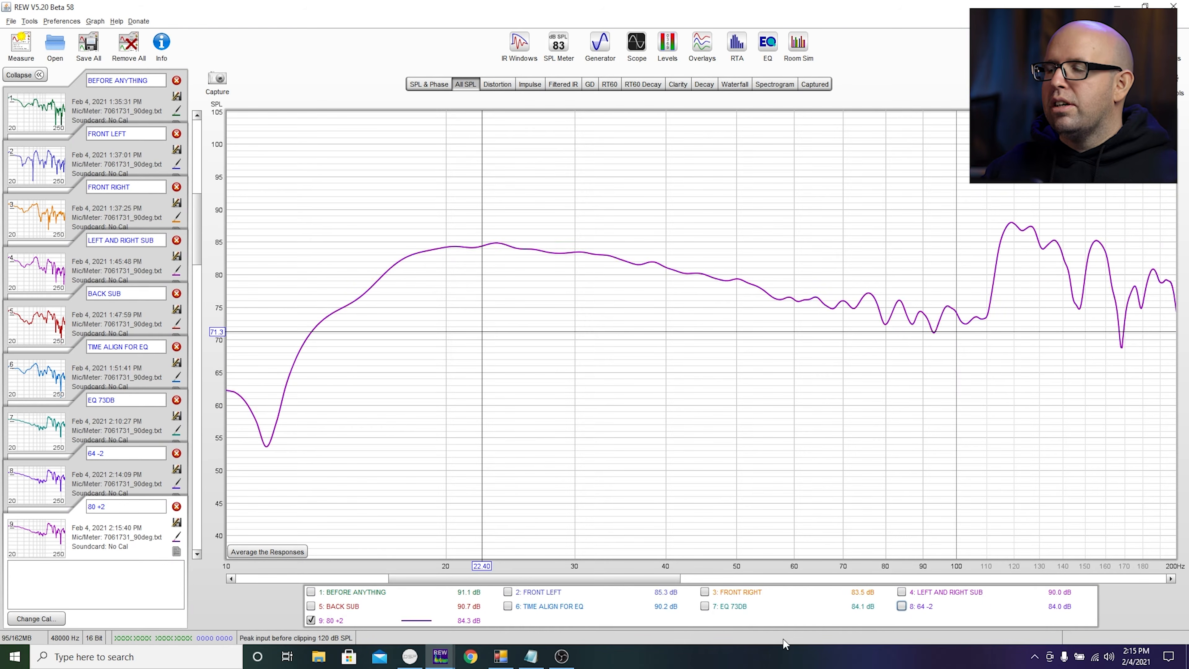
{"action": "left_click", "coordinate": [902, 606]}
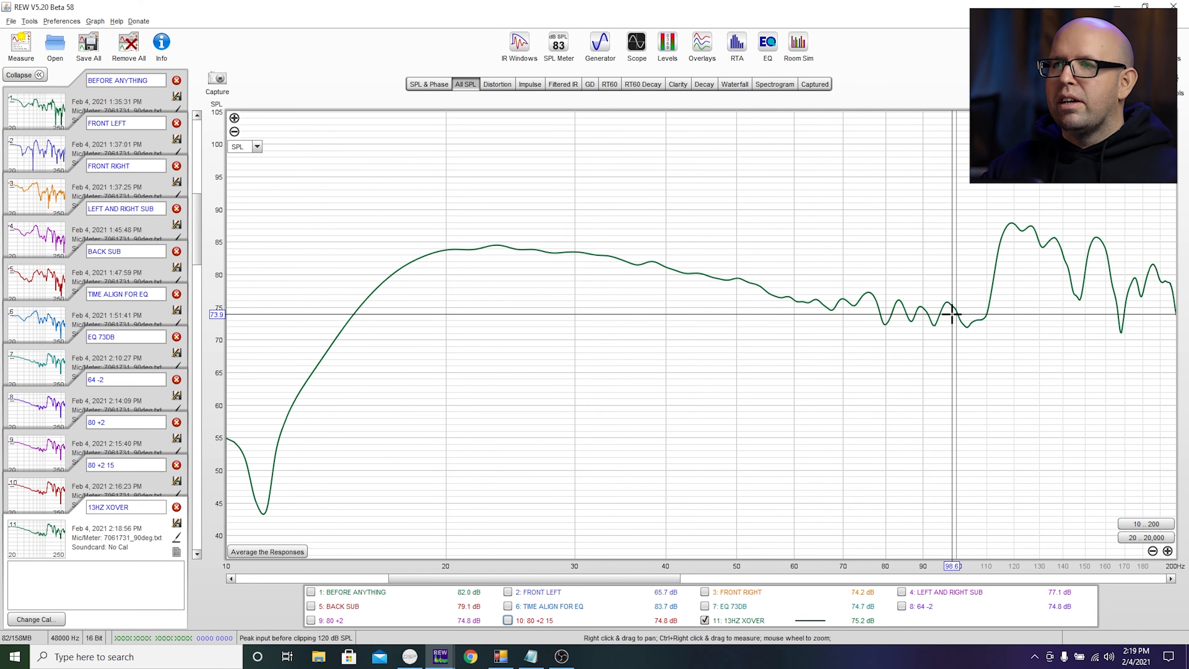
{"action": "left_click_drag", "start_coordinate": [945, 309], "coordinate": [519, 241]}
- In the miniDSP plugin, raise the Input1 gain to 1.0 dB
{"action": "key", "text": "alt+Tab"}
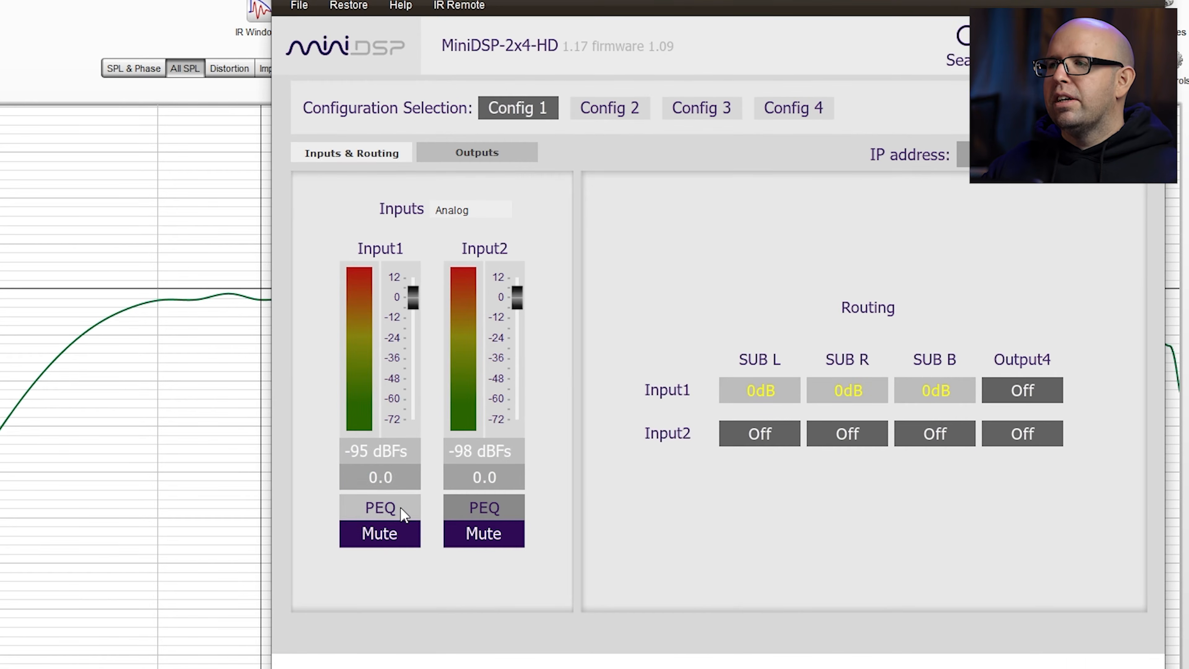
{"action": "left_click", "coordinate": [408, 476]}
{"action": "type", "text": "1.0"}
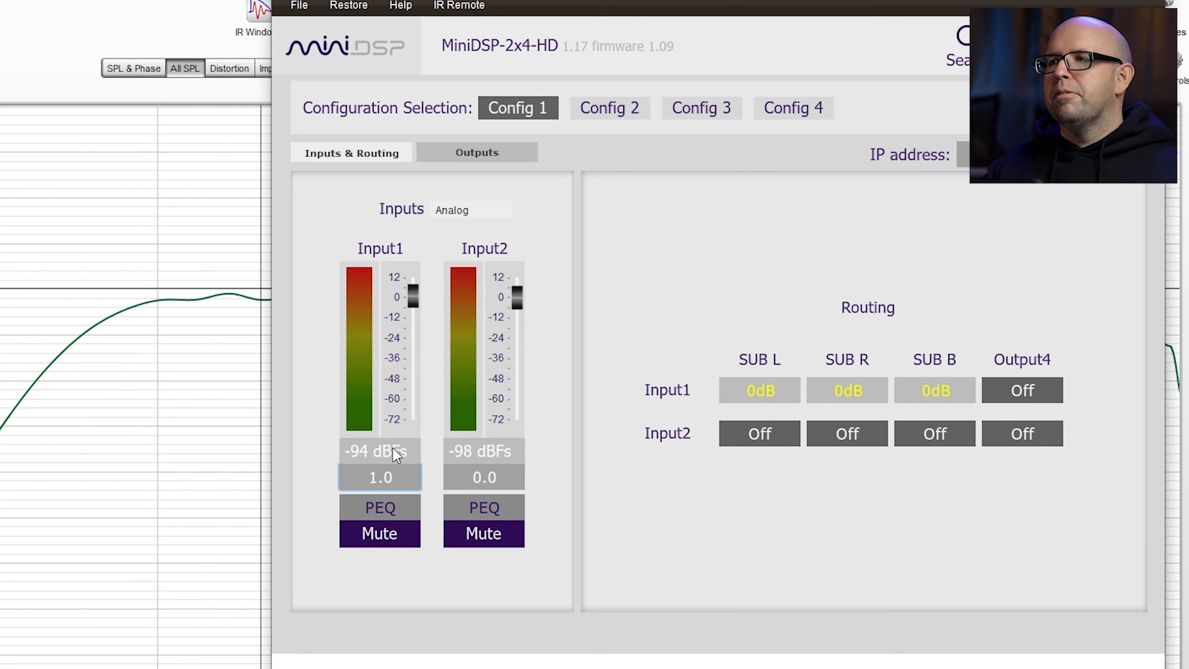
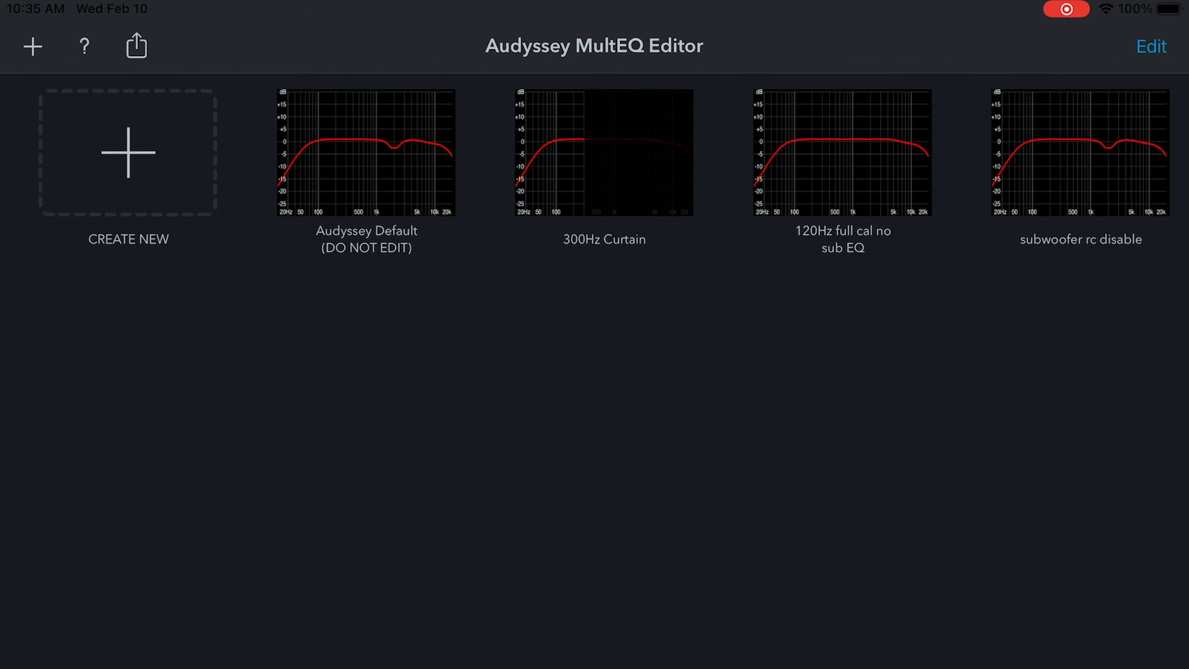
- In Audyssey MultEQ Editor, open the subwoofer rc disable calibration and lower the Subwoofer's MultEQ filter frequency range to 20 Hz
{"action": "left_click", "coordinate": [1081, 152]}
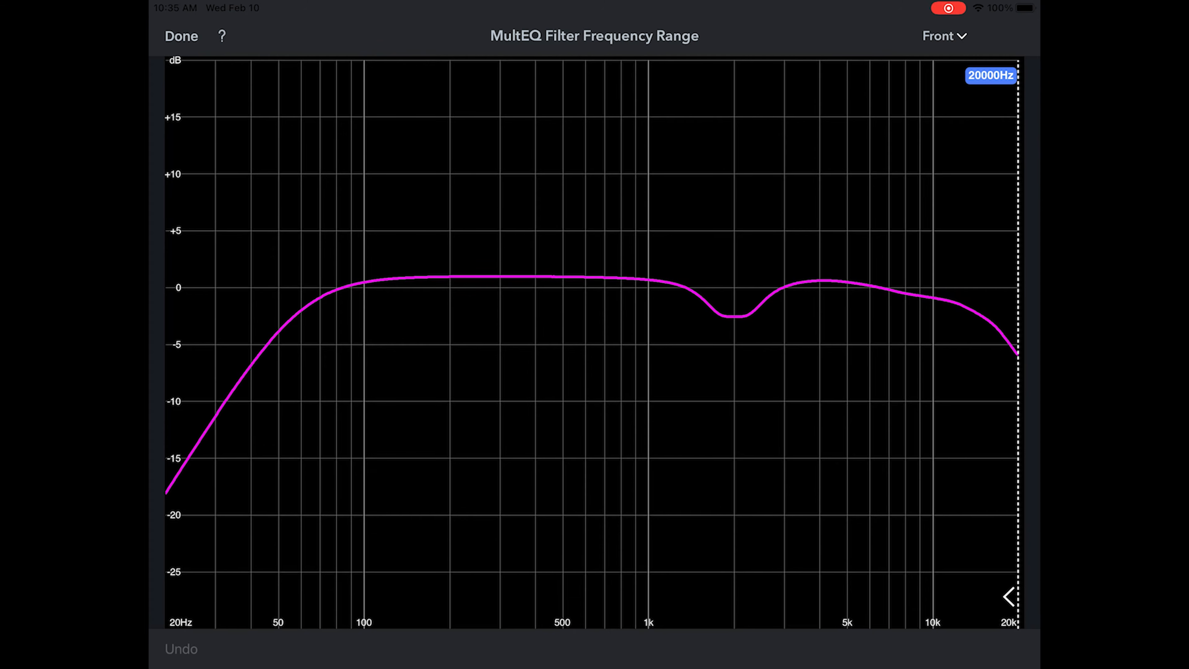
{"action": "left_click", "coordinate": [943, 36]}
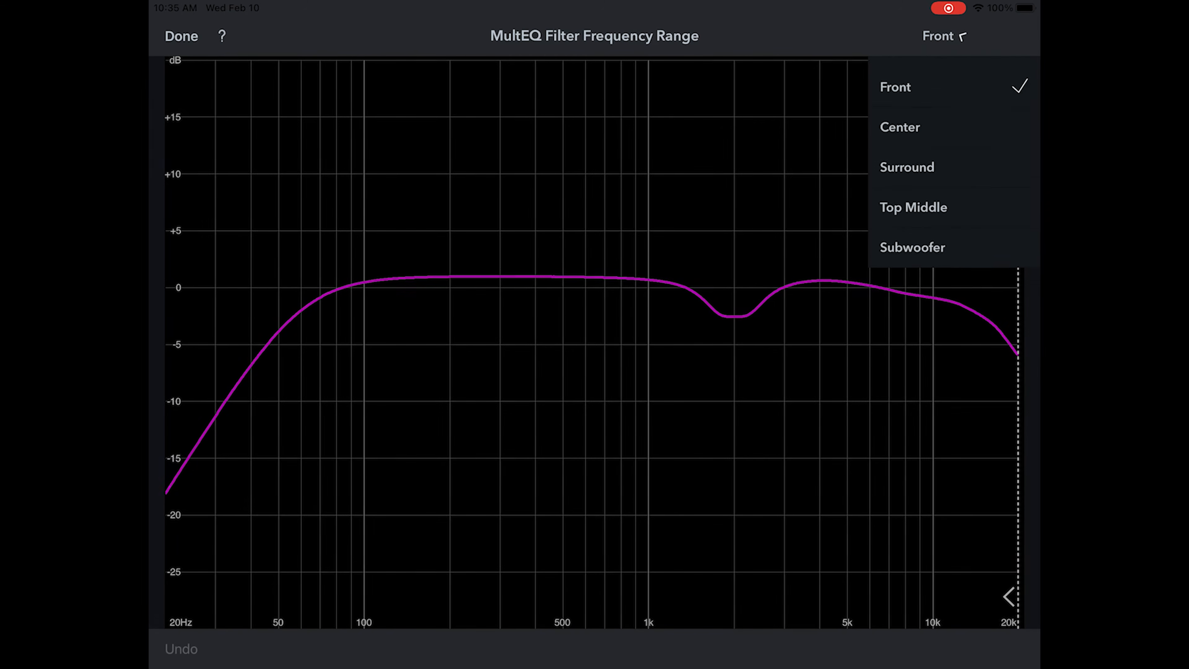
{"action": "left_click", "coordinate": [953, 231]}
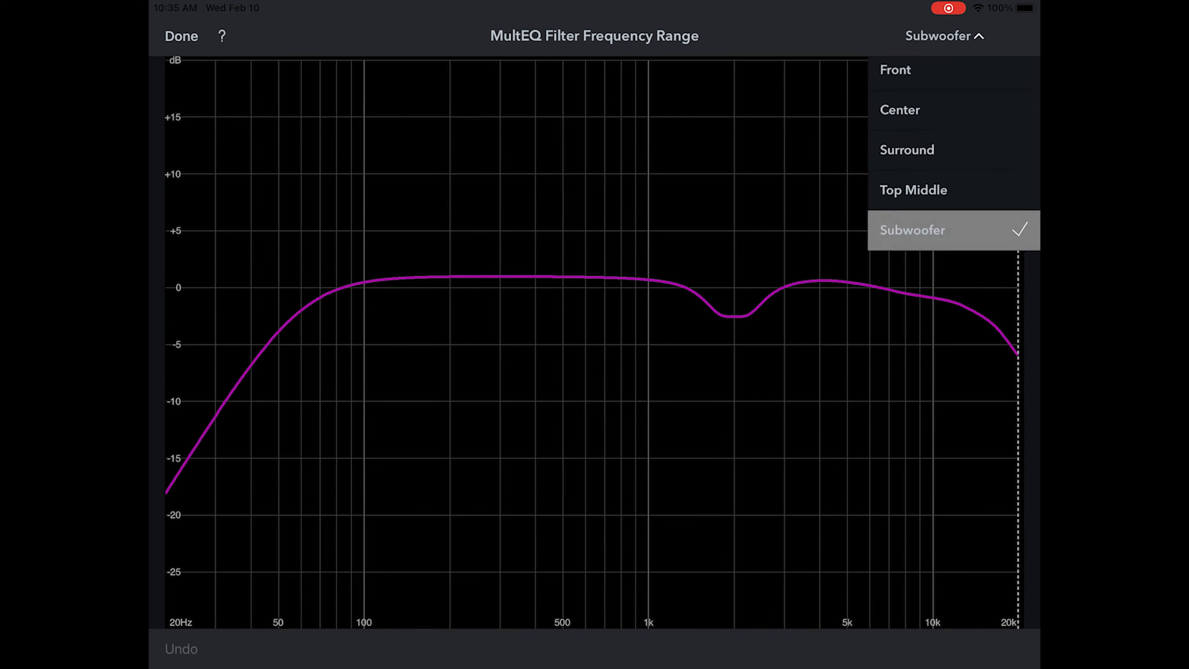
{"action": "left_click_drag", "start_coordinate": [477, 596], "coordinate": [167, 596]}
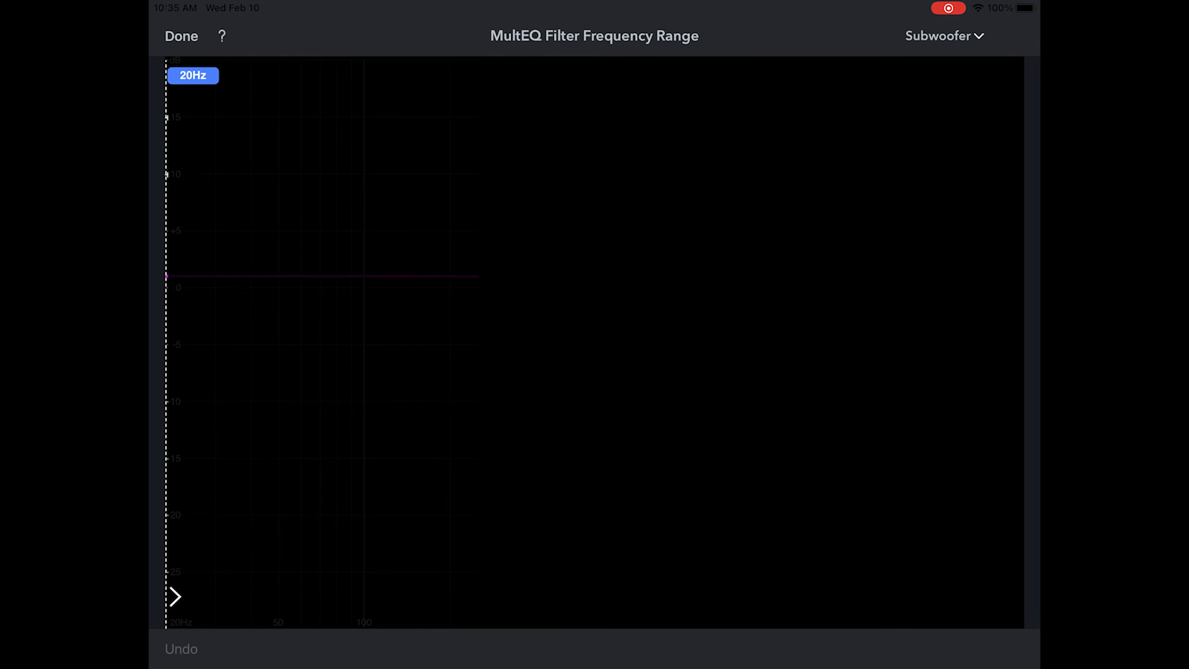
{"action": "left_click", "coordinate": [181, 36]}
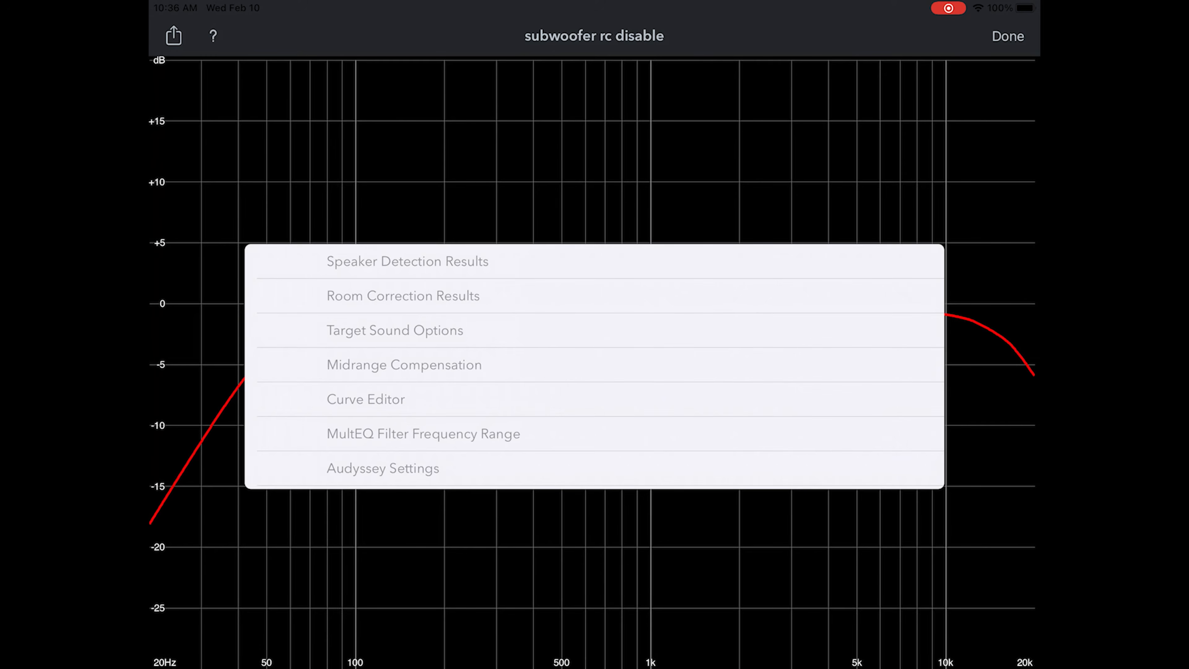
- Send the subwoofer rc disable calibration to the Denon AVR-X2300W receiver
{"action": "left_click", "coordinate": [173, 36]}
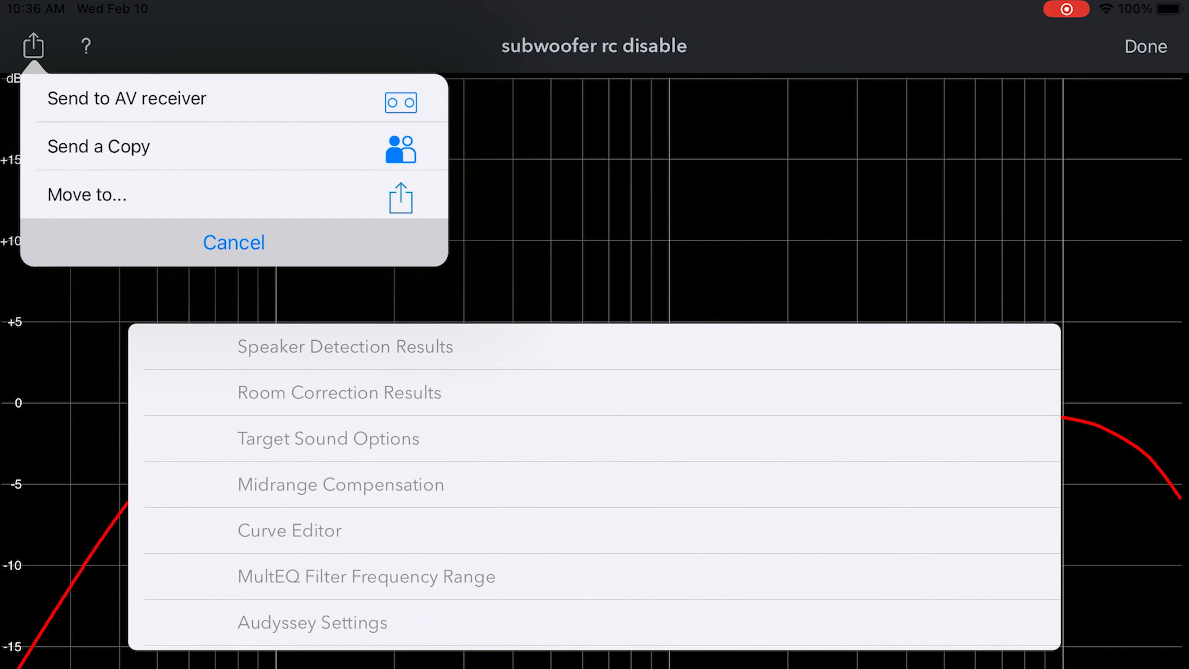
{"action": "left_click", "coordinate": [126, 97]}
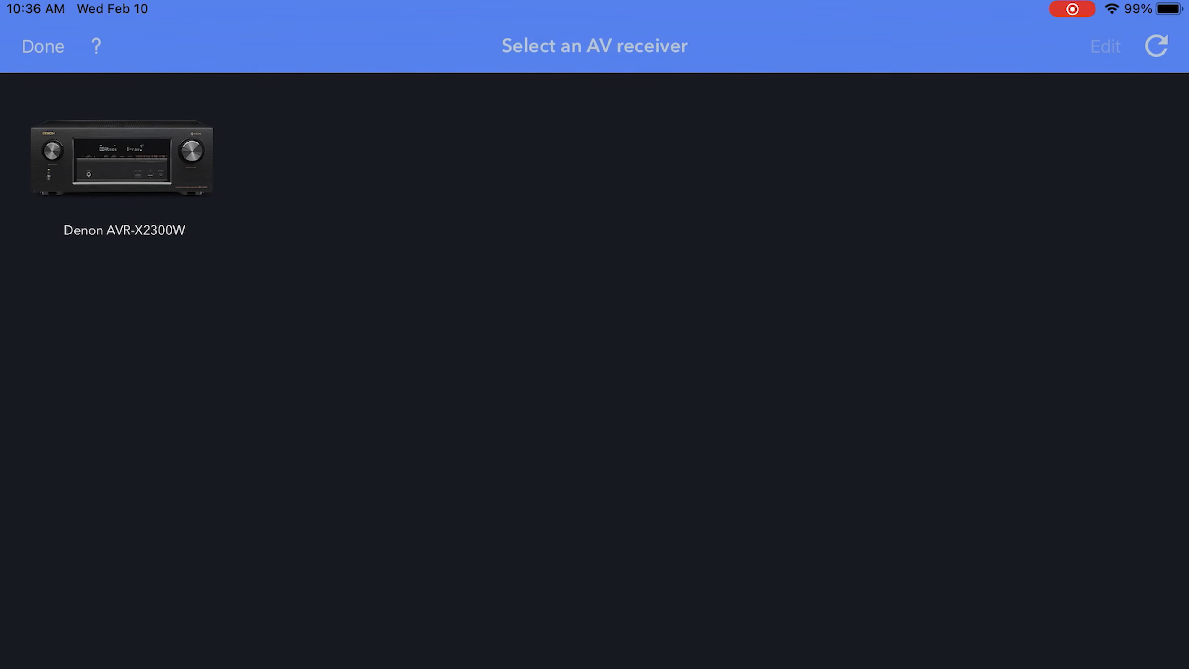
{"action": "left_click", "coordinate": [122, 158]}
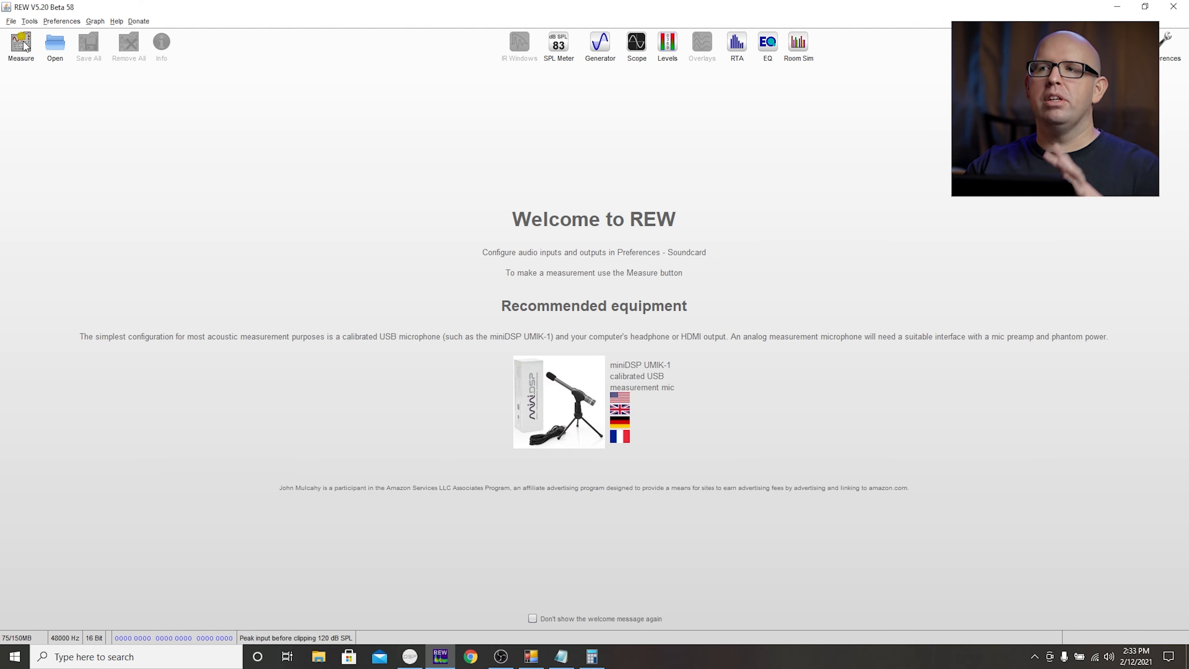
- Switch to REW, run a new SPL sweep measurement named SUBS 60, and place the graph cursor near 60 Hz
{"action": "key", "text": "ctrl+m"}
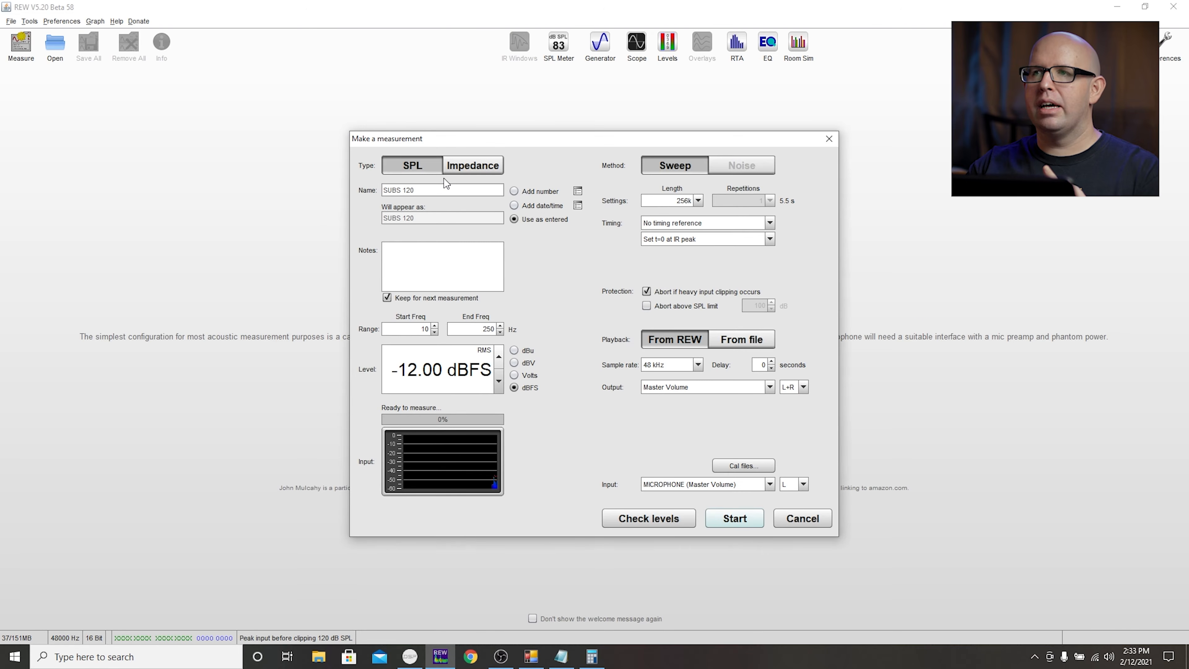
{"action": "left_click", "coordinate": [435, 189]}
{"action": "key", "text": "BackSpace"}
{"action": "key", "text": "BackSpace"}
{"action": "key", "text": "BackSpace"}
{"action": "key", "text": "BackSpace"}
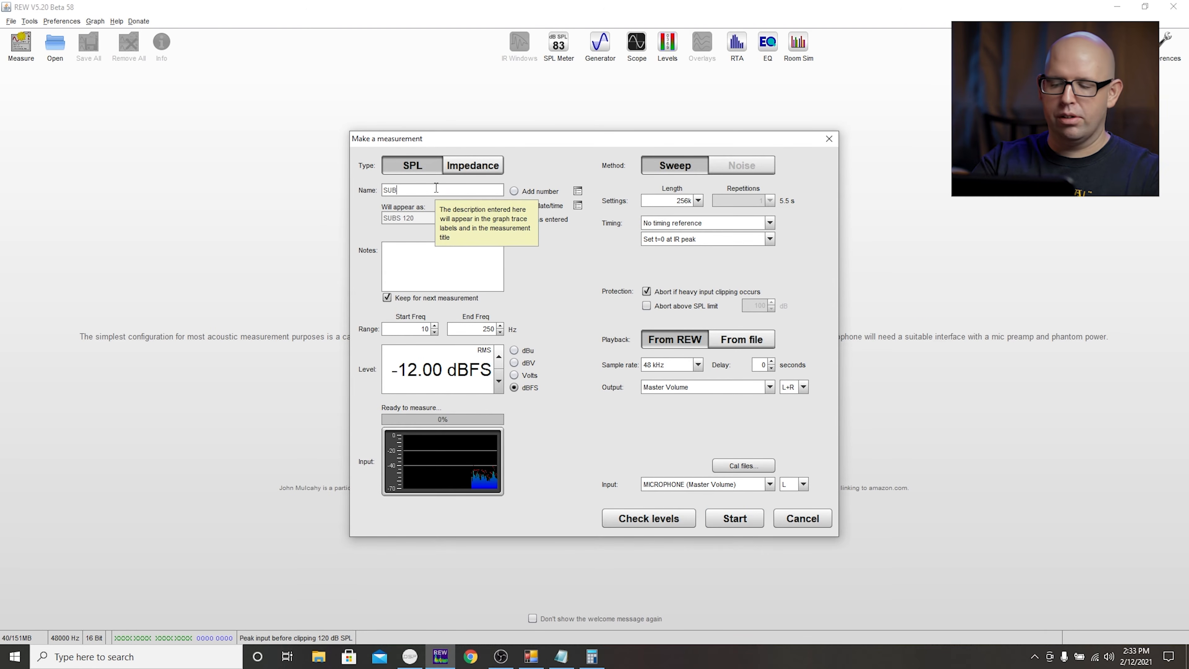
{"action": "type", "text": "60"}
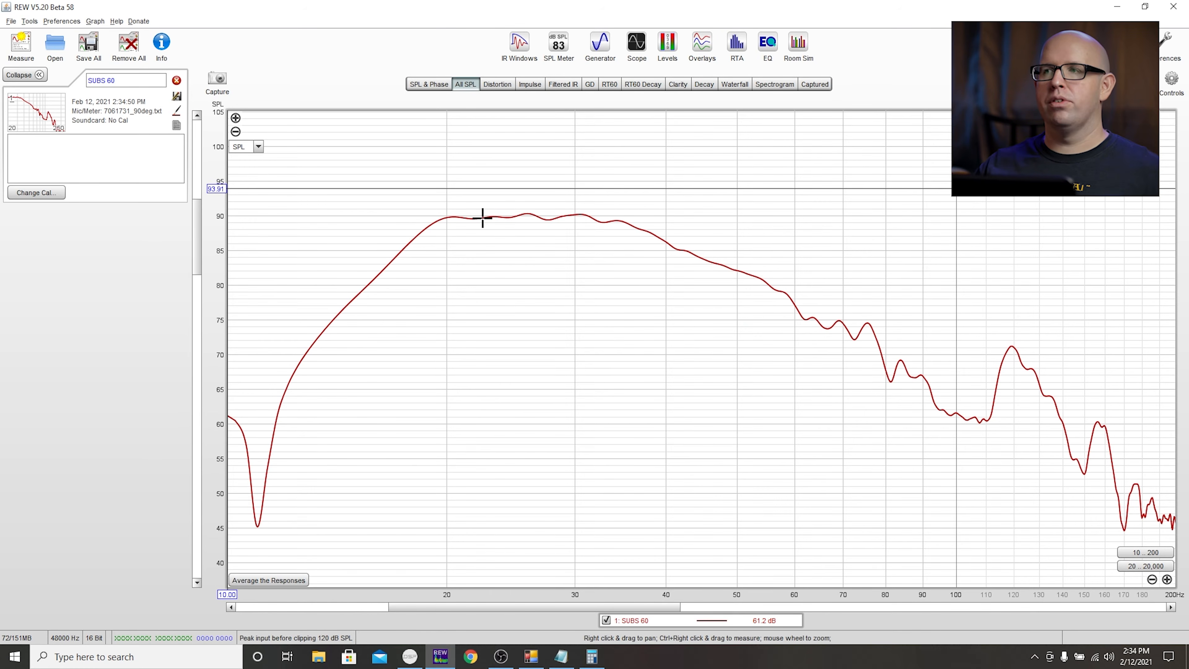
{"action": "left_click", "coordinate": [802, 313]}
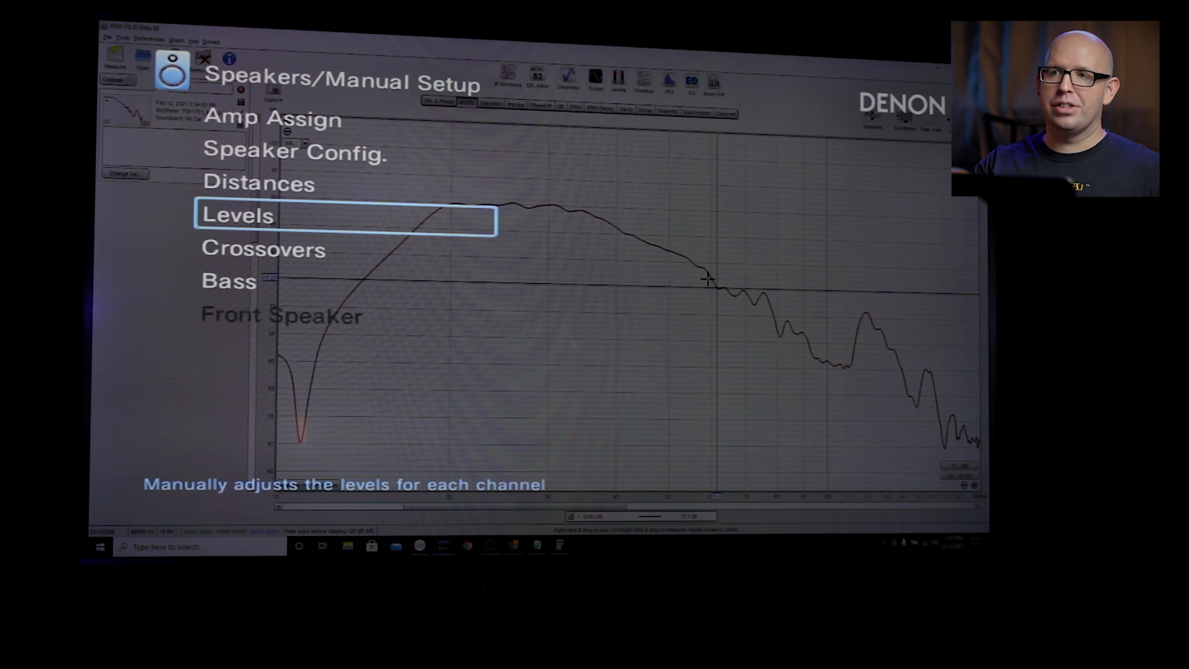
- In the Denon receiver's Speakers/Manual Setup, open Crossovers and change the crossover setting
{"action": "key", "text": "Down"}
{"action": "key", "text": "Return"}
{"action": "key", "text": "Down"}
{"action": "key", "text": "Down"}
{"action": "key", "text": "Return"}
{"action": "key", "text": "Return"}
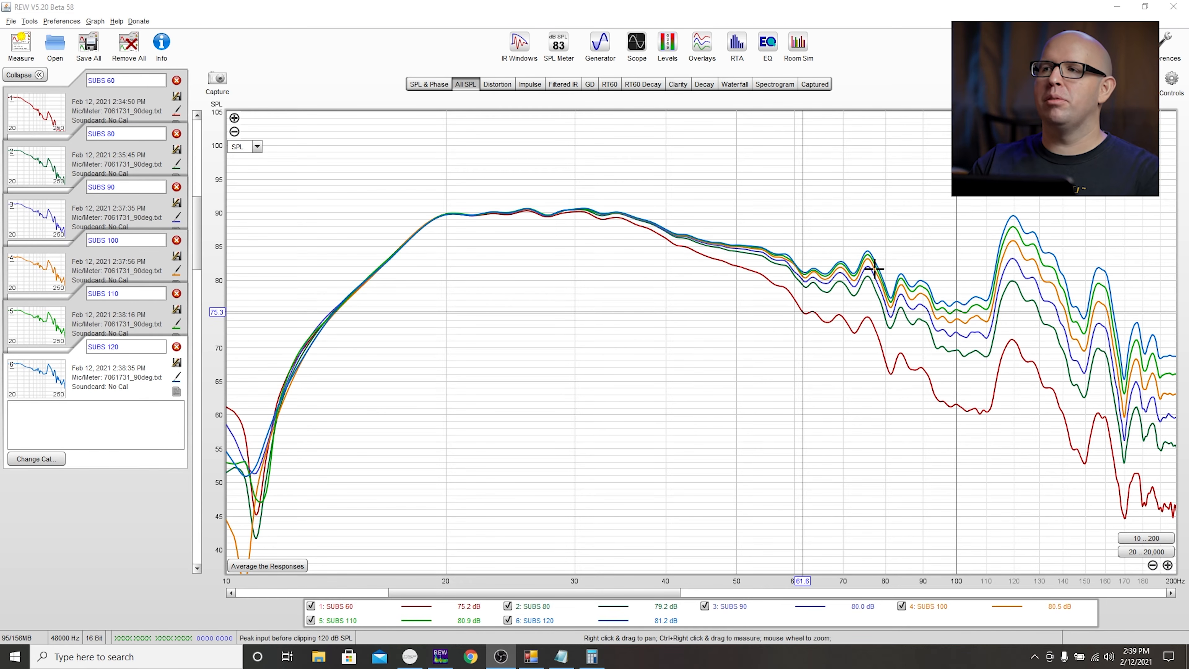
- Switch to the miniDSP 2x4 HD plugin, enlarge its window vertically and mute Input1
{"action": "mouse_move", "coordinate": [559, 628]}
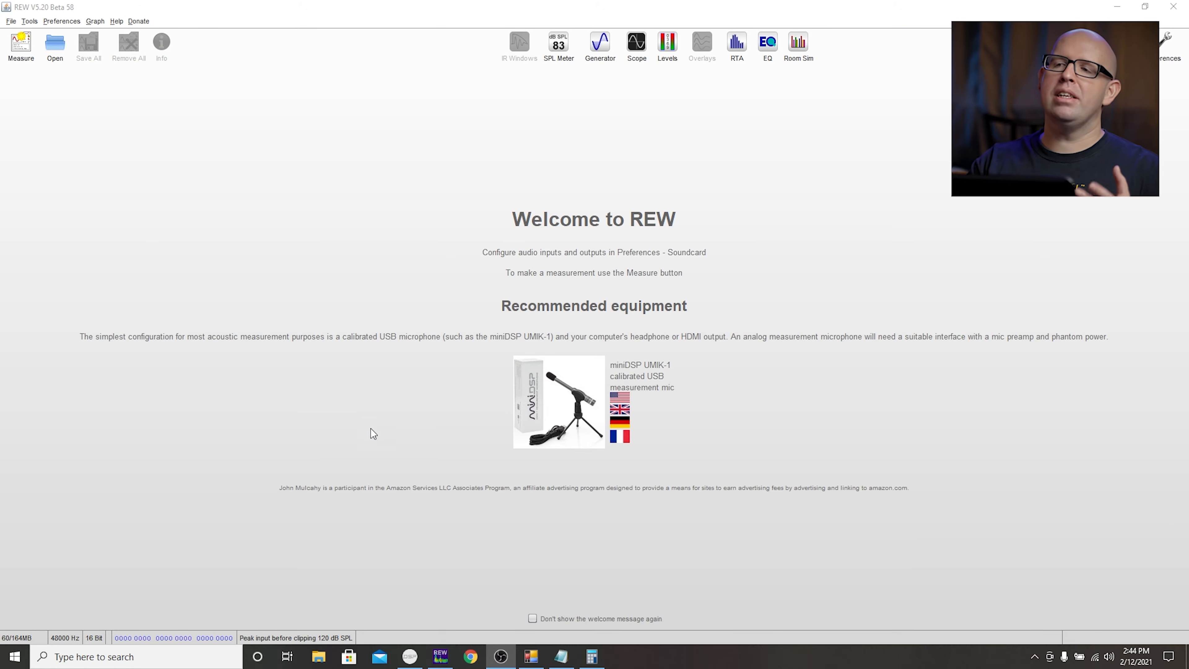
{"action": "left_click", "coordinate": [409, 658]}
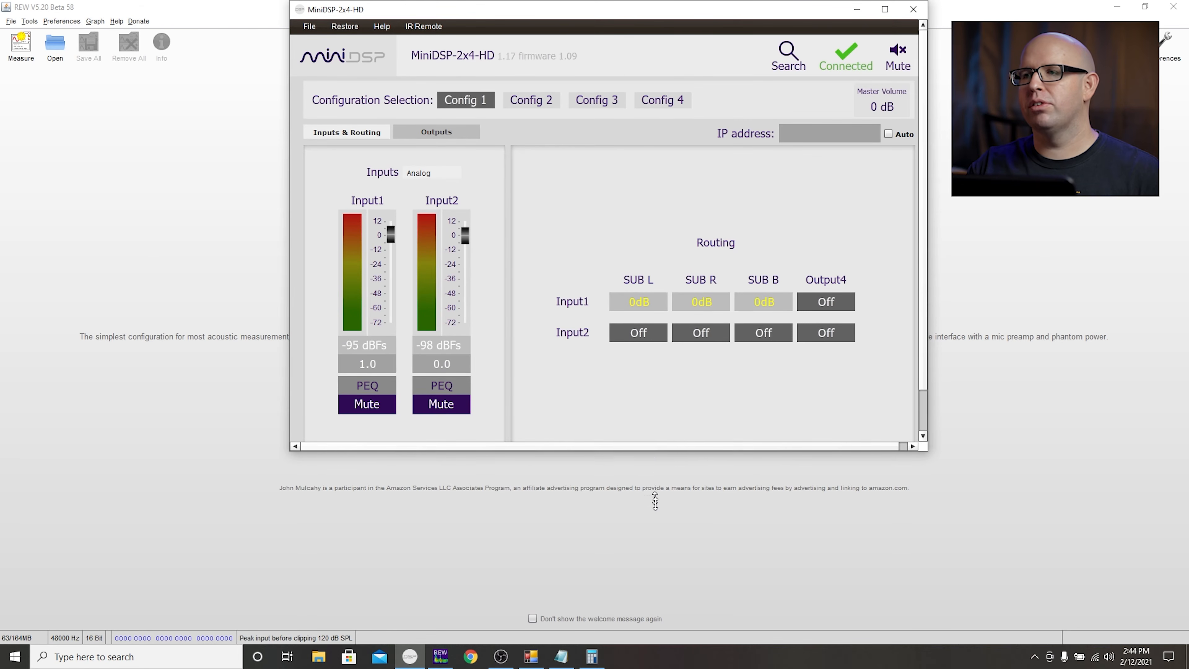
{"action": "left_click_drag", "start_coordinate": [656, 482], "coordinate": [654, 531]}
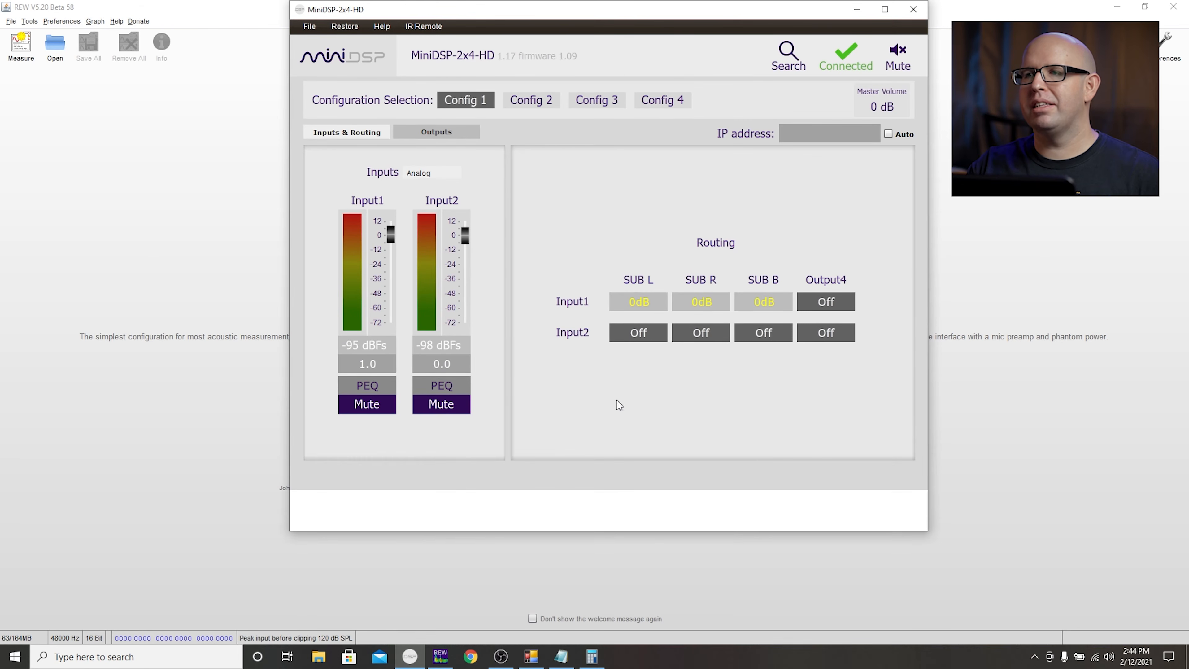
{"action": "left_click", "coordinate": [373, 408]}
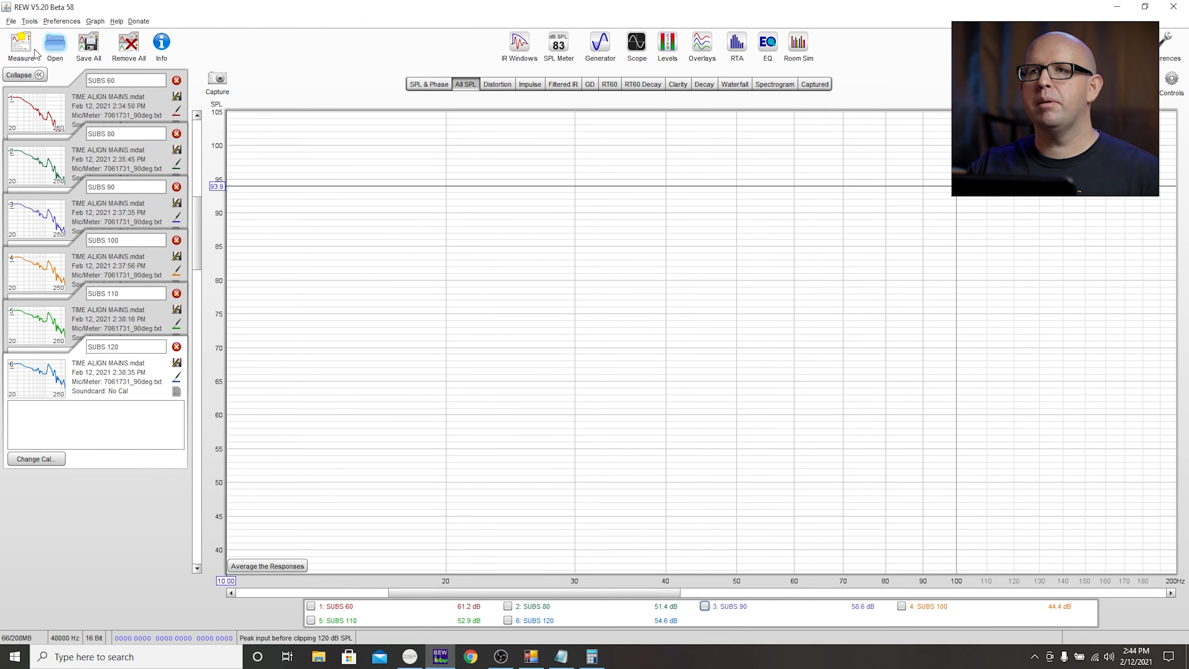
- In REW, run a new SPL sweep measurement named L+R 60
{"action": "left_click", "coordinate": [30, 50]}
{"action": "left_click", "coordinate": [537, 201]}
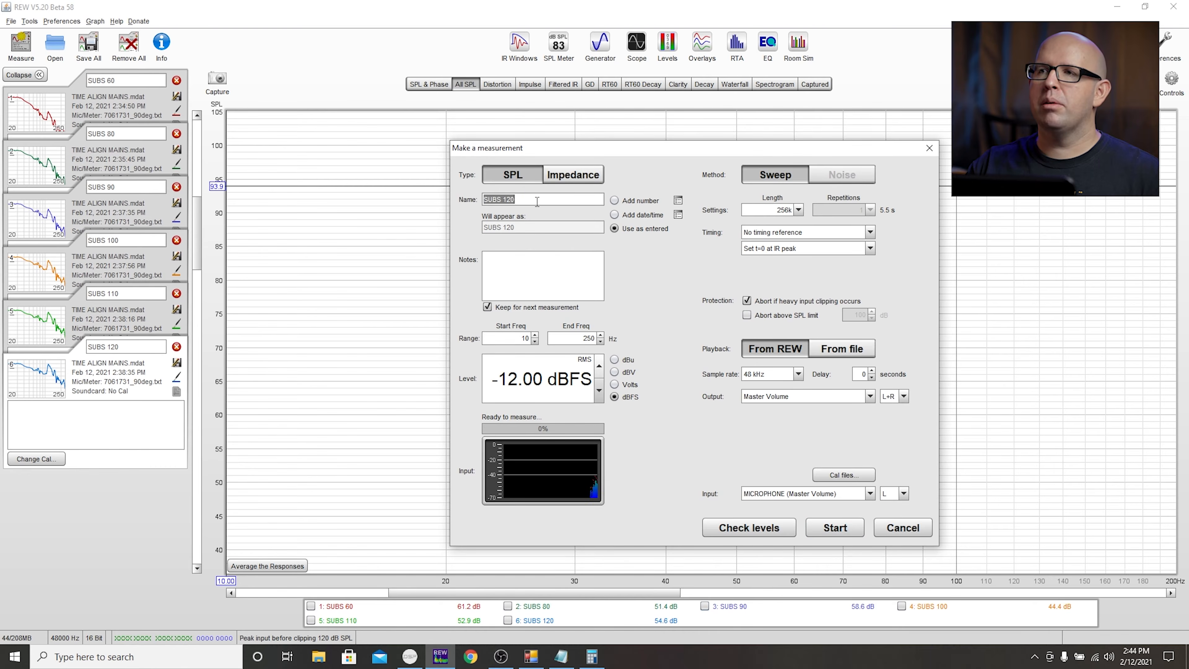
{"action": "type", "text": "L+R 60"}
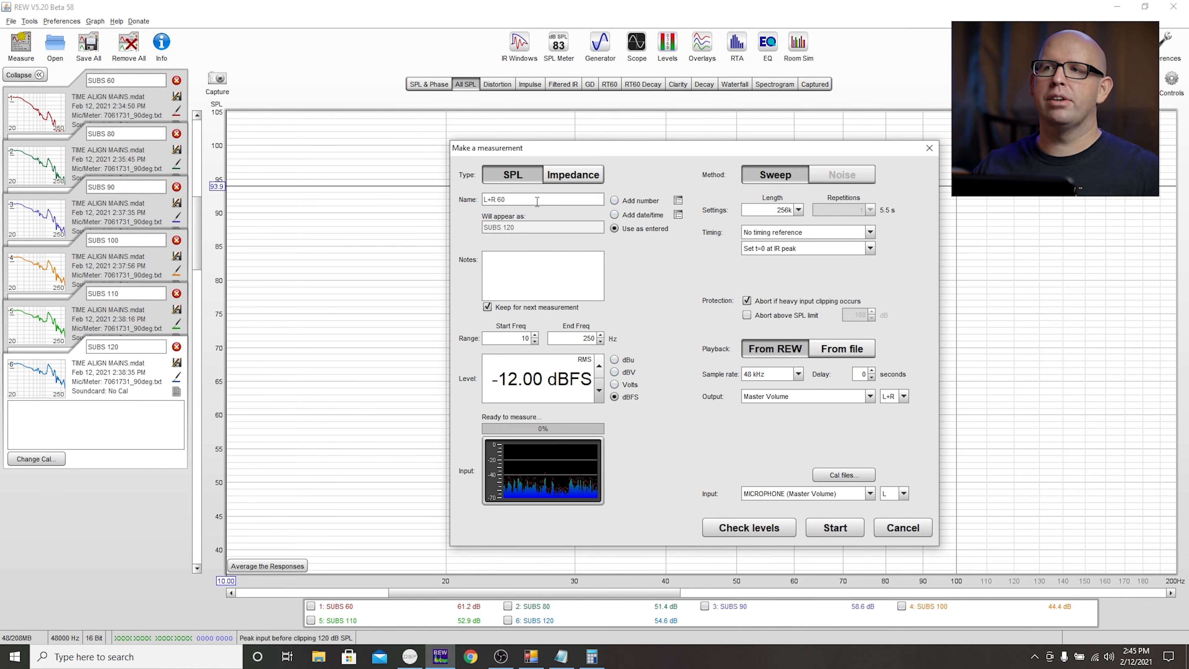
{"action": "left_click", "coordinate": [835, 527]}
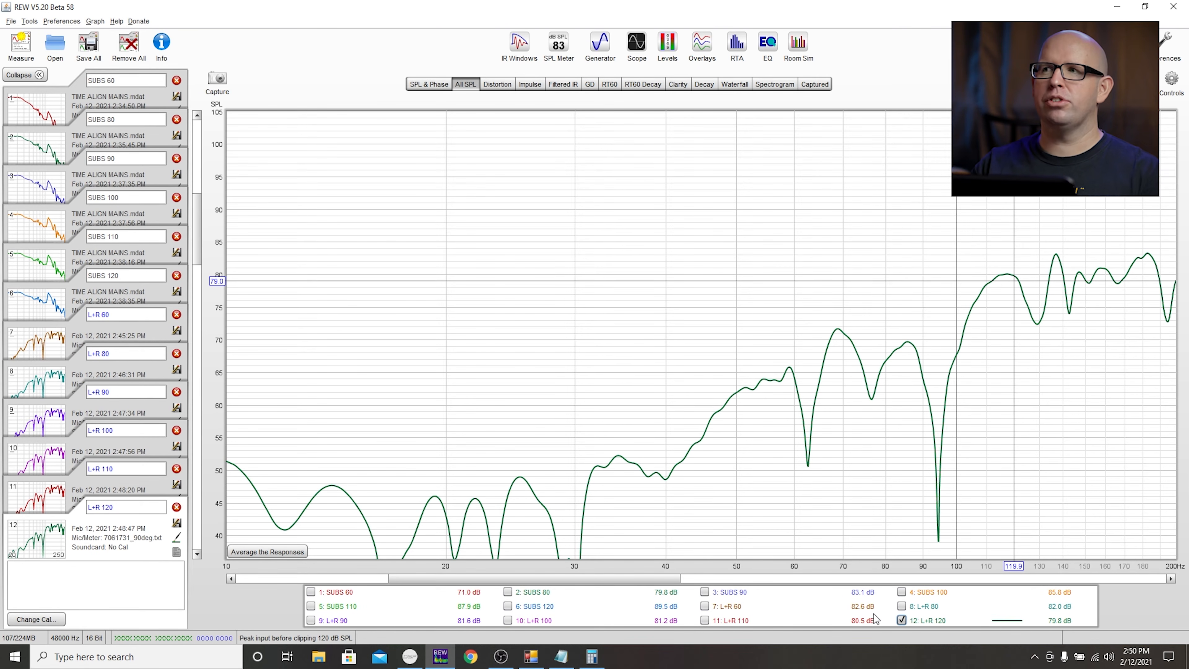
- Show only the SUBS 60 and L+R 60 curves in the All SPL graph, hiding L+R 120
{"action": "left_click", "coordinate": [901, 620]}
{"action": "left_click", "coordinate": [310, 591]}
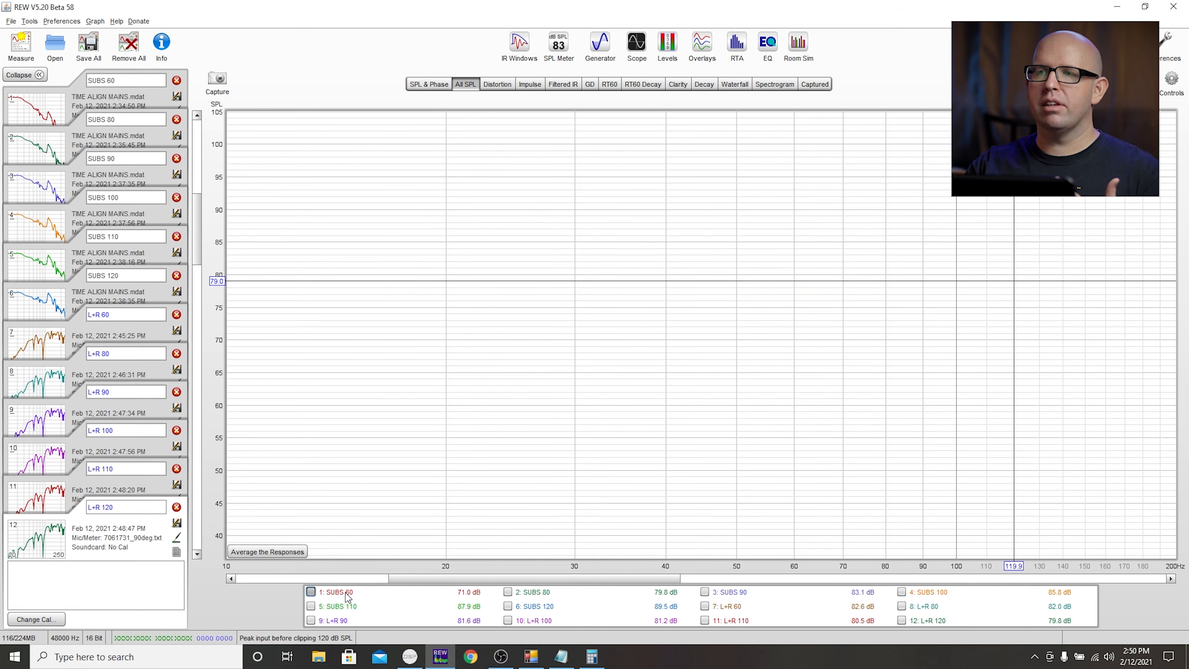
{"action": "left_click", "coordinate": [729, 610]}
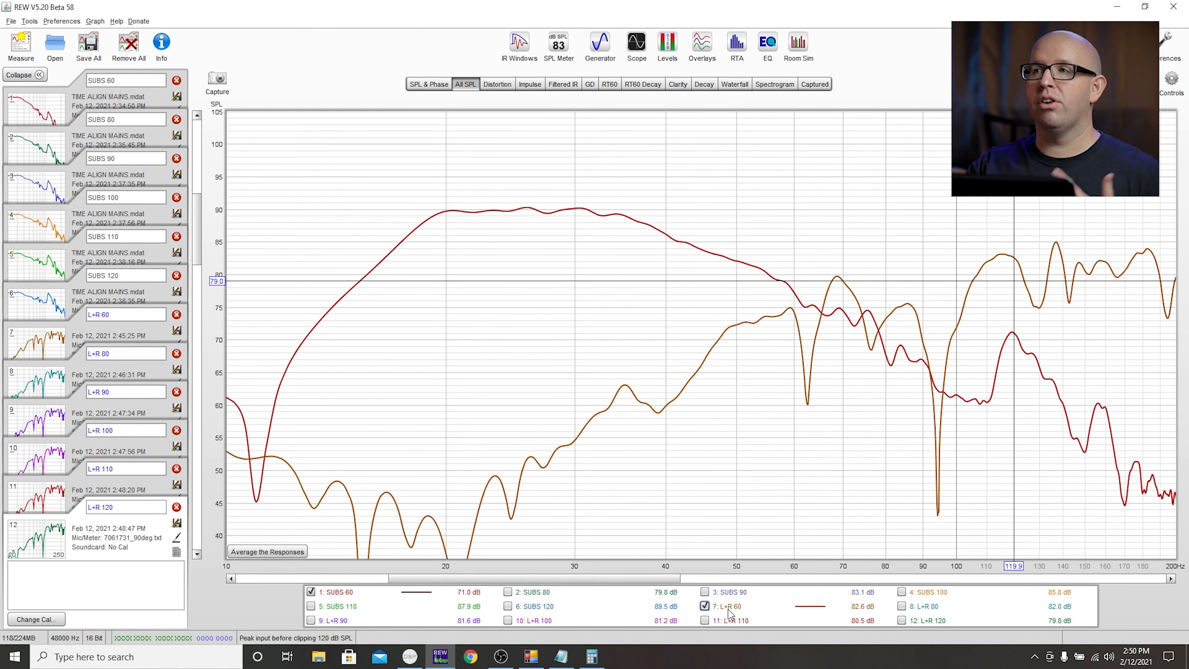
{"action": "left_click", "coordinate": [431, 85]}
{"action": "left_click", "coordinate": [468, 86]}
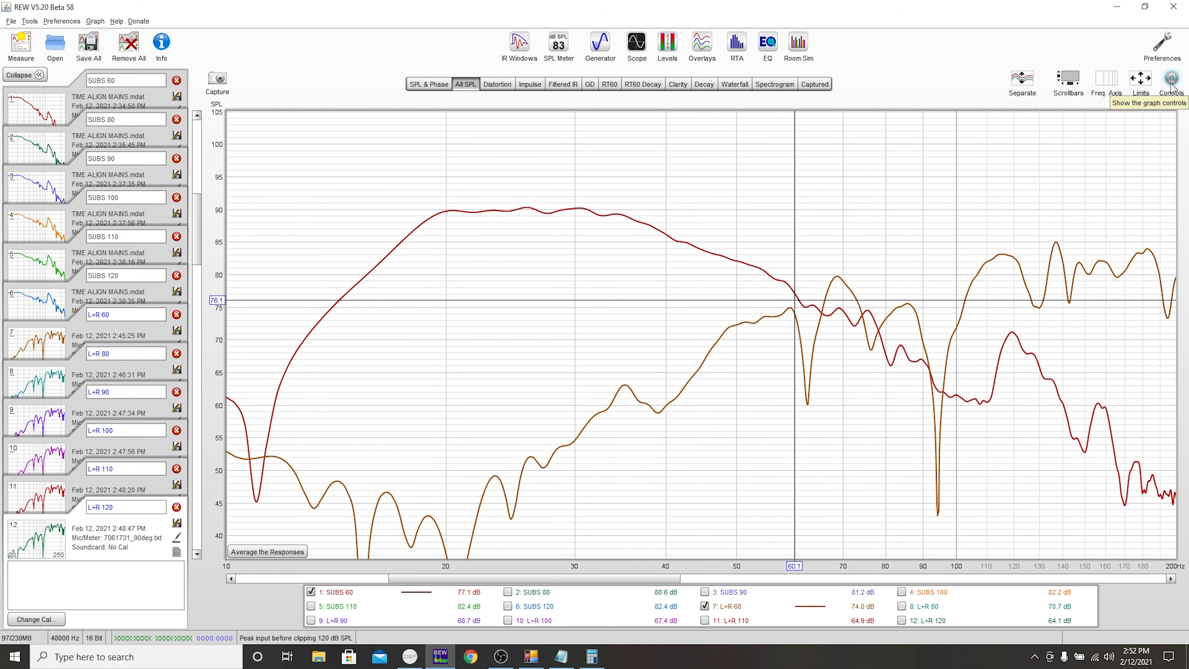
- Open the alignment tool and pair SUBS 60 with L+R 60 as the two measurements
{"action": "left_click", "coordinate": [1172, 83]}
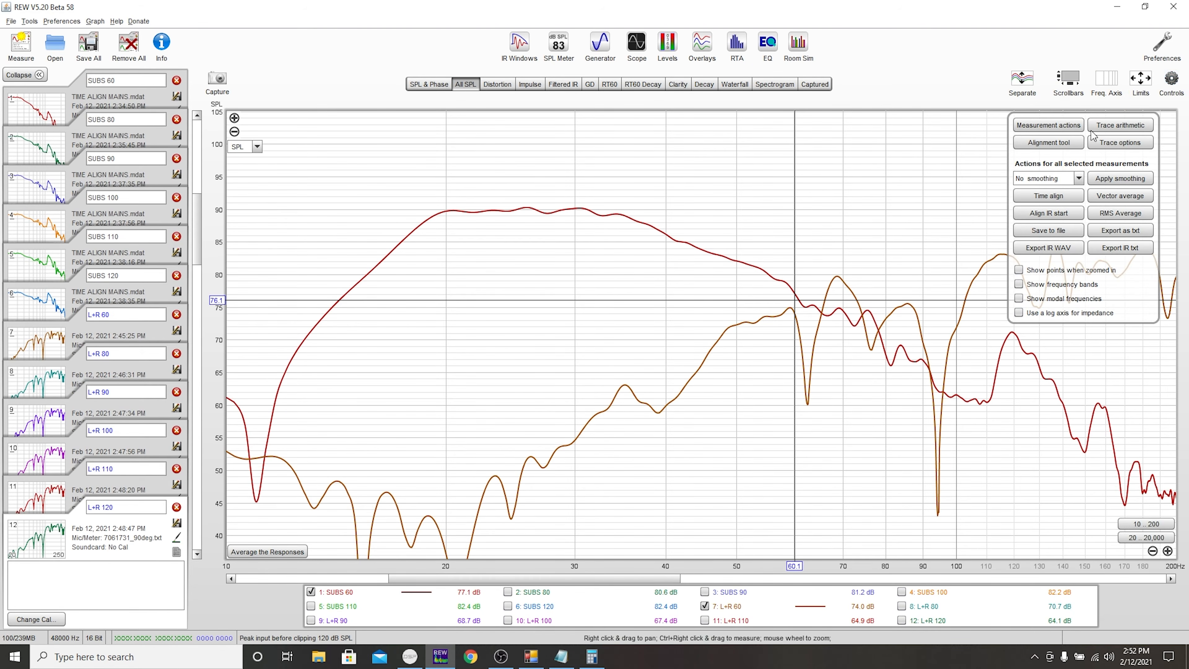
{"action": "left_click", "coordinate": [1058, 147]}
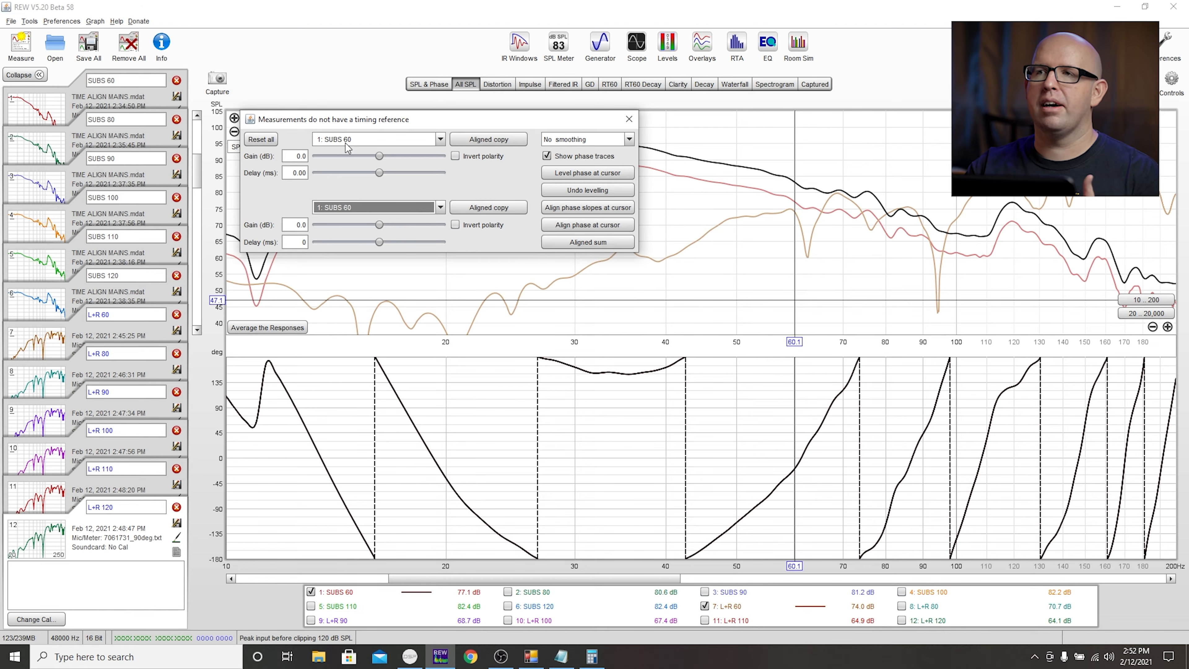
{"action": "left_click", "coordinate": [355, 207]}
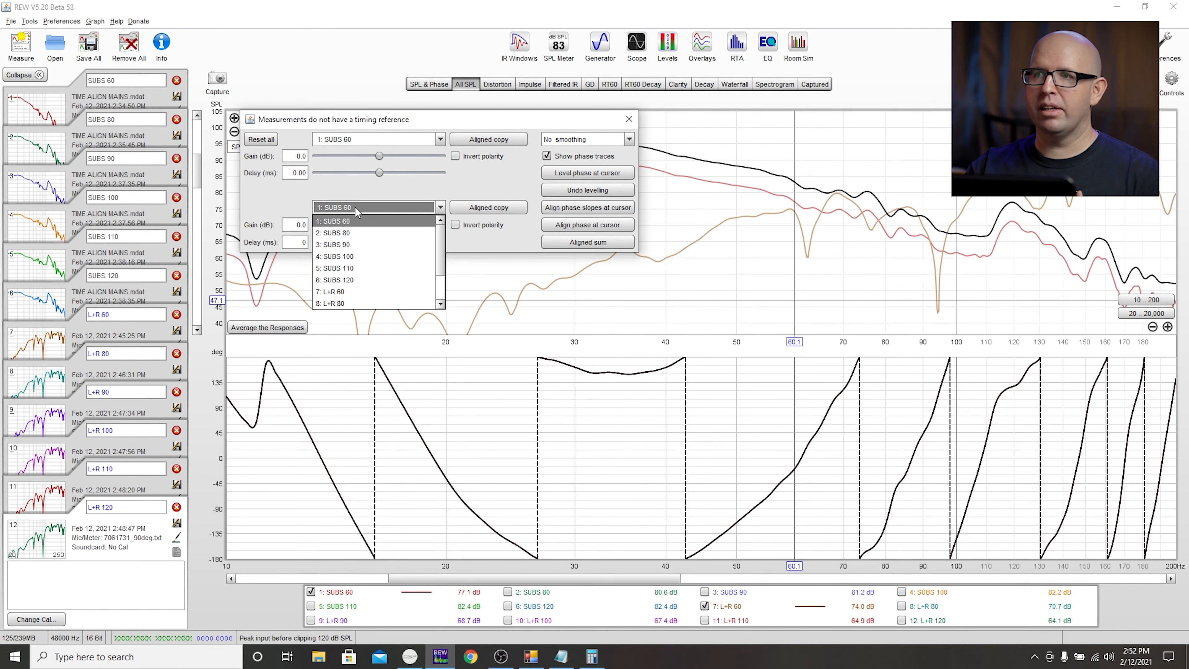
{"action": "left_click", "coordinate": [366, 291]}
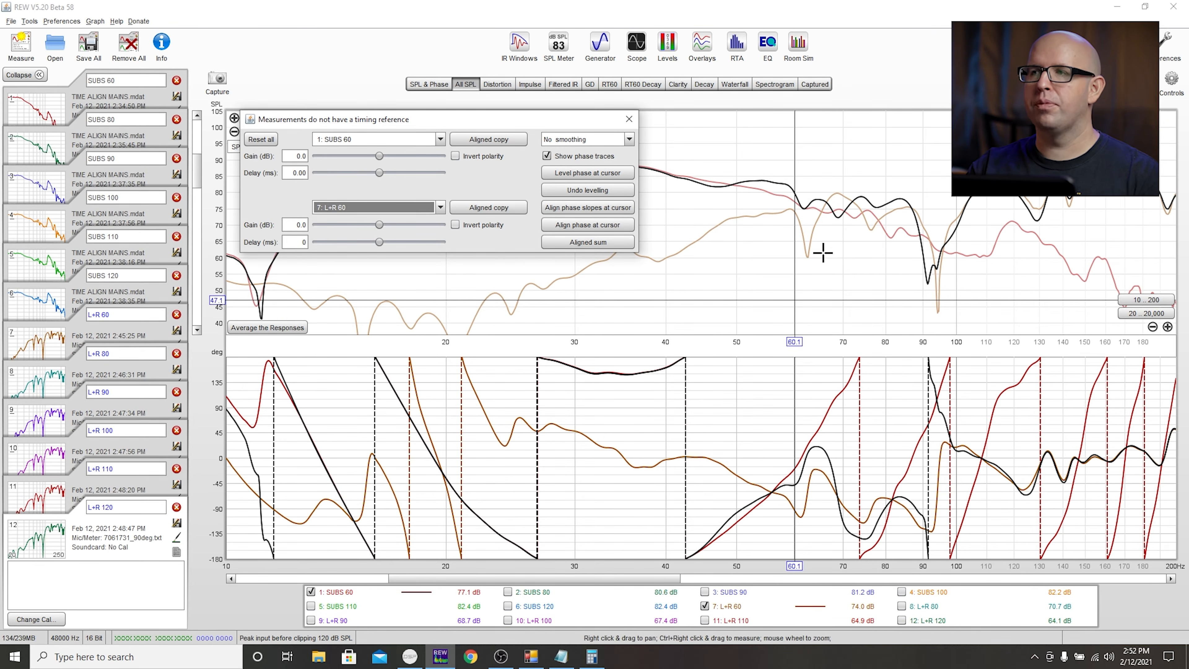
- Place the cursor at about 60 Hz and align the phase slopes of SUBS 60 and L+R 60 there
{"action": "left_click", "coordinate": [798, 208]}
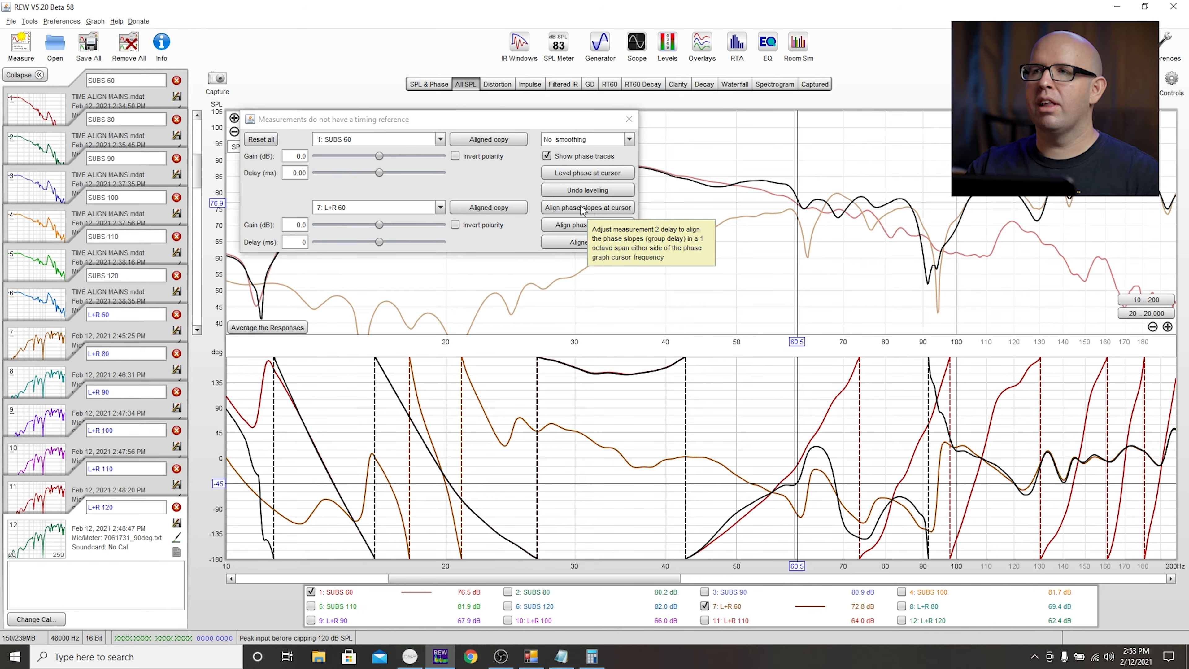
{"action": "left_click", "coordinate": [619, 213]}
{"action": "left_click", "coordinate": [618, 212]}
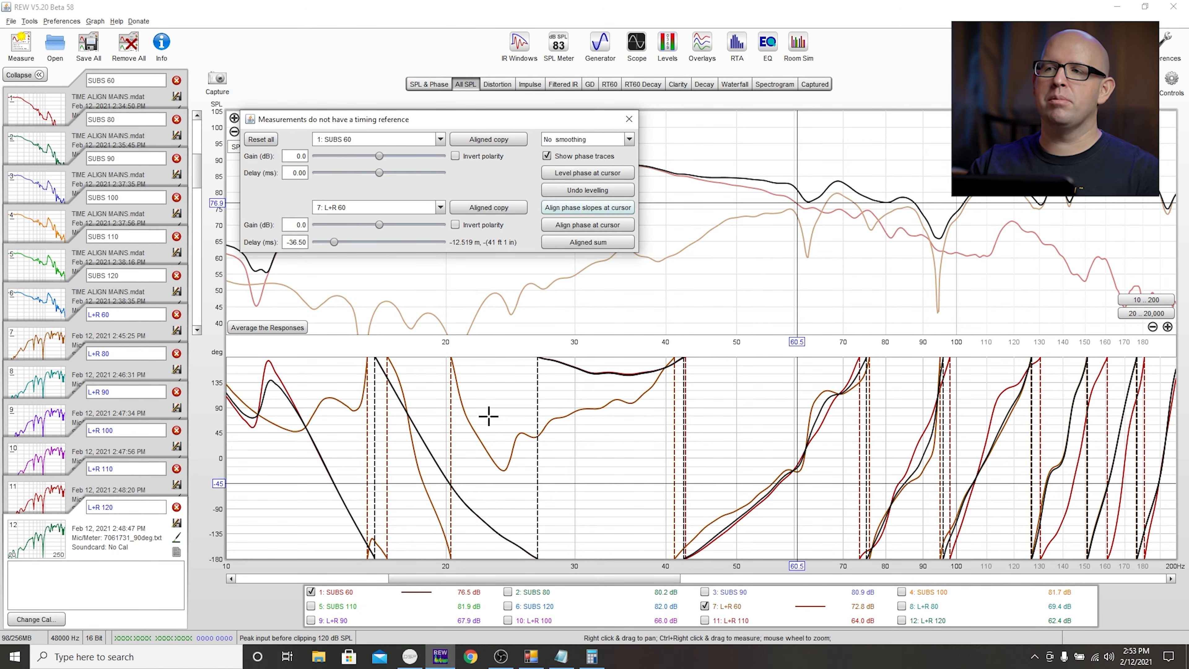
- Record the L+R 60 delay as 36.50 beside 60 in Notepad, and create the aligned sum in REW as 60 PREDICT
{"action": "left_click", "coordinate": [570, 660]}
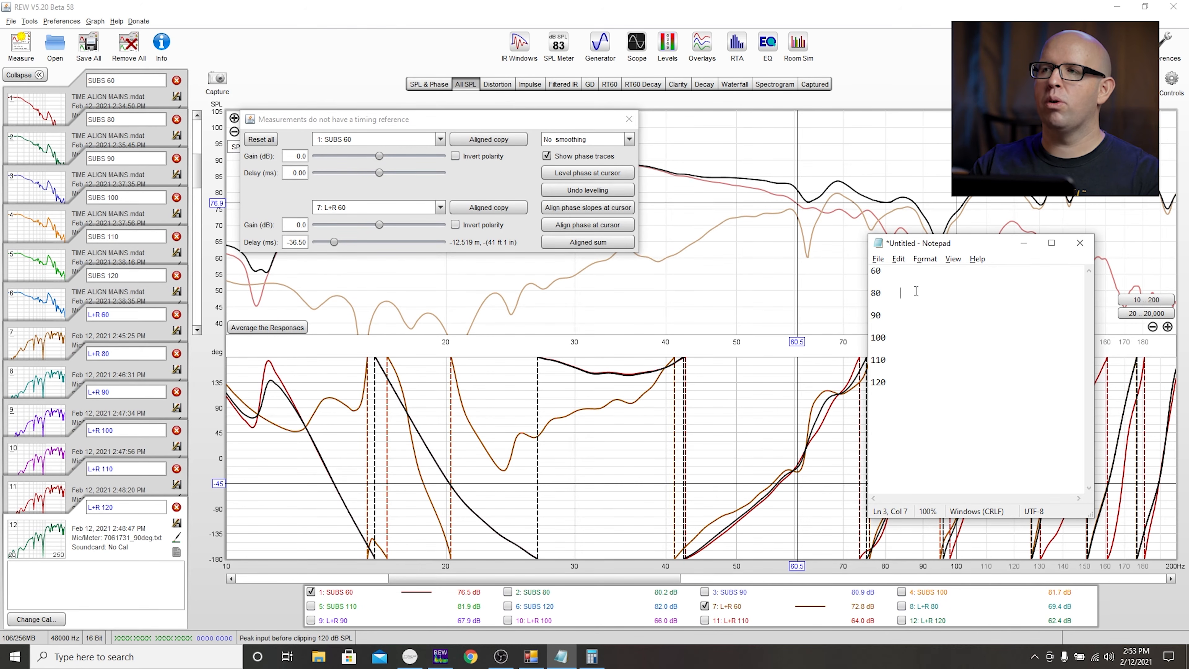
{"action": "double_click", "coordinate": [297, 242]}
{"action": "key", "text": "ctrl+c"}
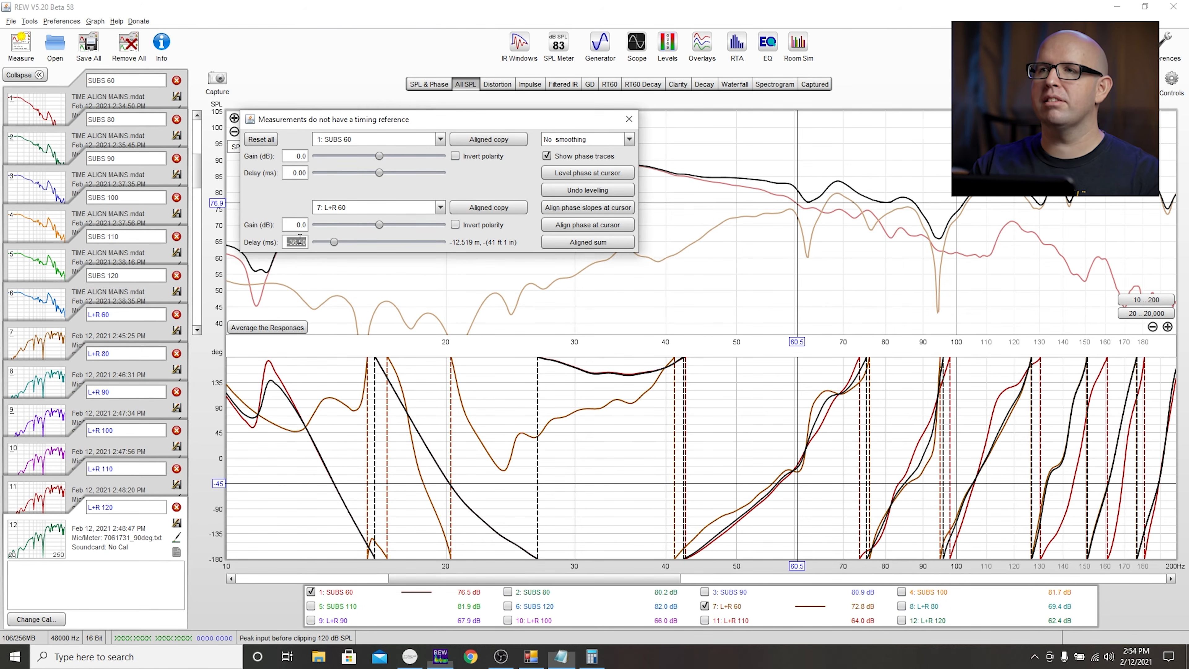
{"action": "key", "text": "alt+Tab"}
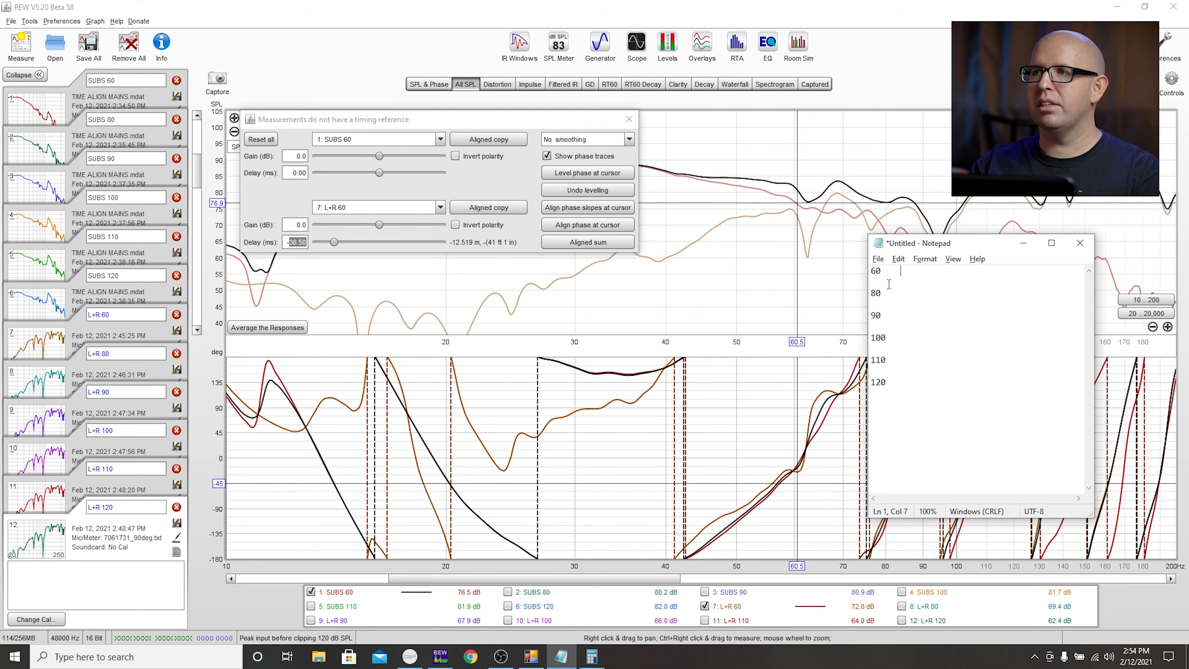
{"action": "key", "text": "ctrl+v"}
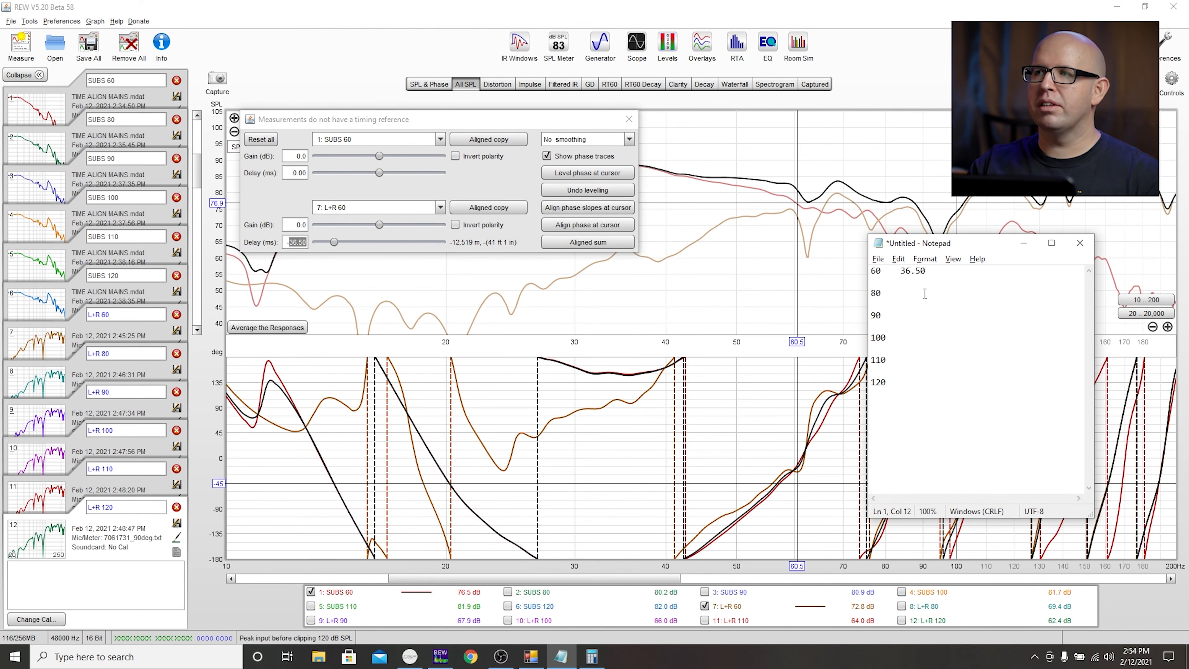
{"action": "left_click", "coordinate": [572, 241]}
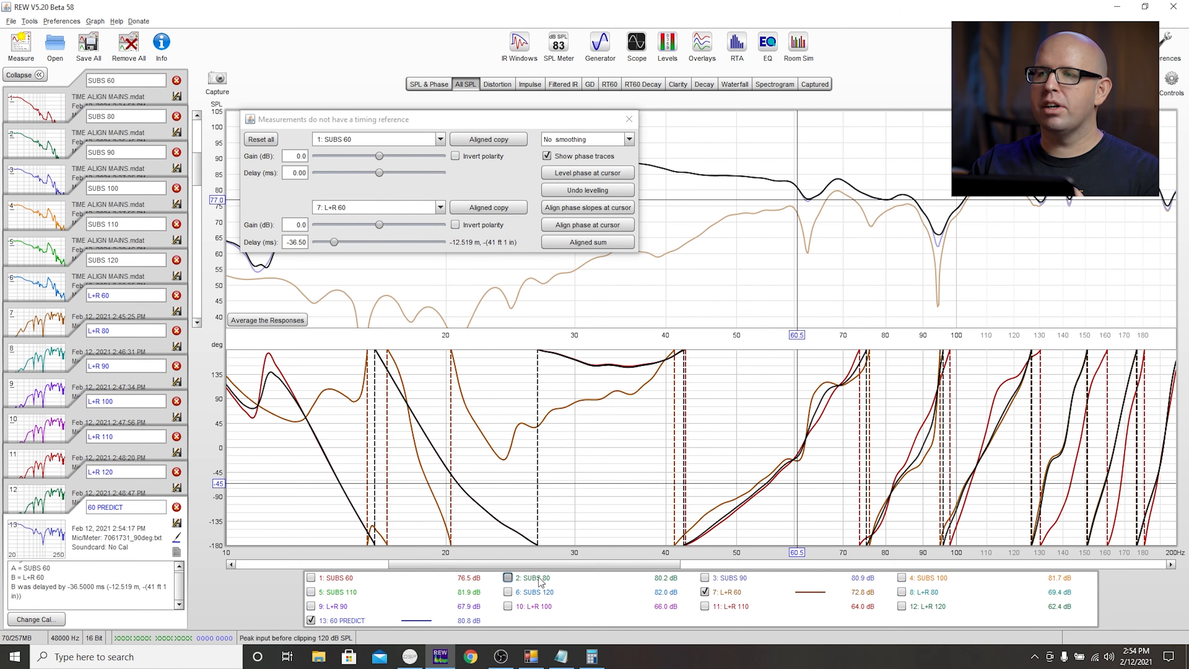
- Show the SUBS 80 and L+R 80 curves on the graph and hide L+R 60
{"action": "left_click", "coordinate": [508, 577]}
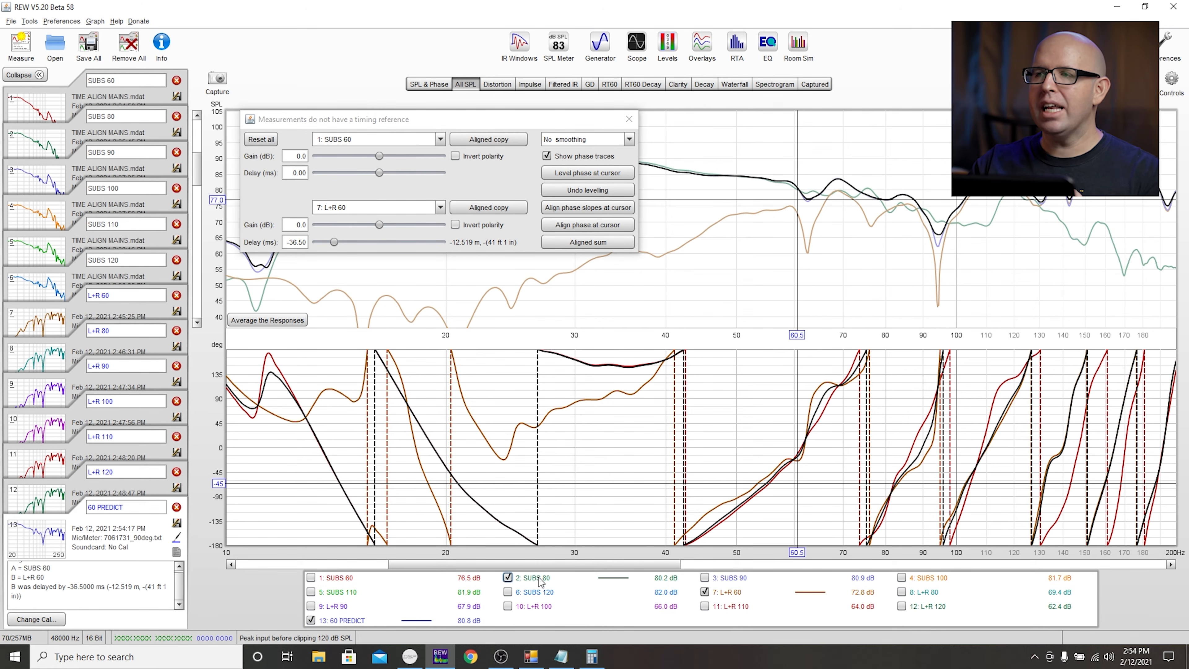
{"action": "left_click", "coordinate": [705, 592]}
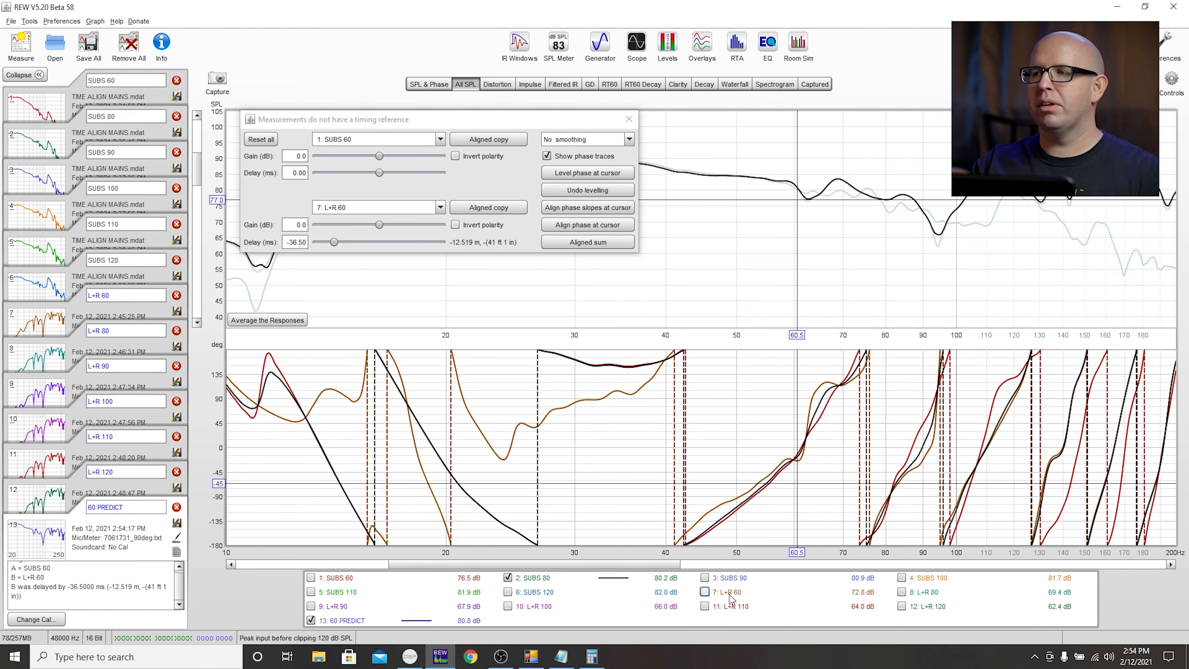
{"action": "left_click", "coordinate": [934, 593]}
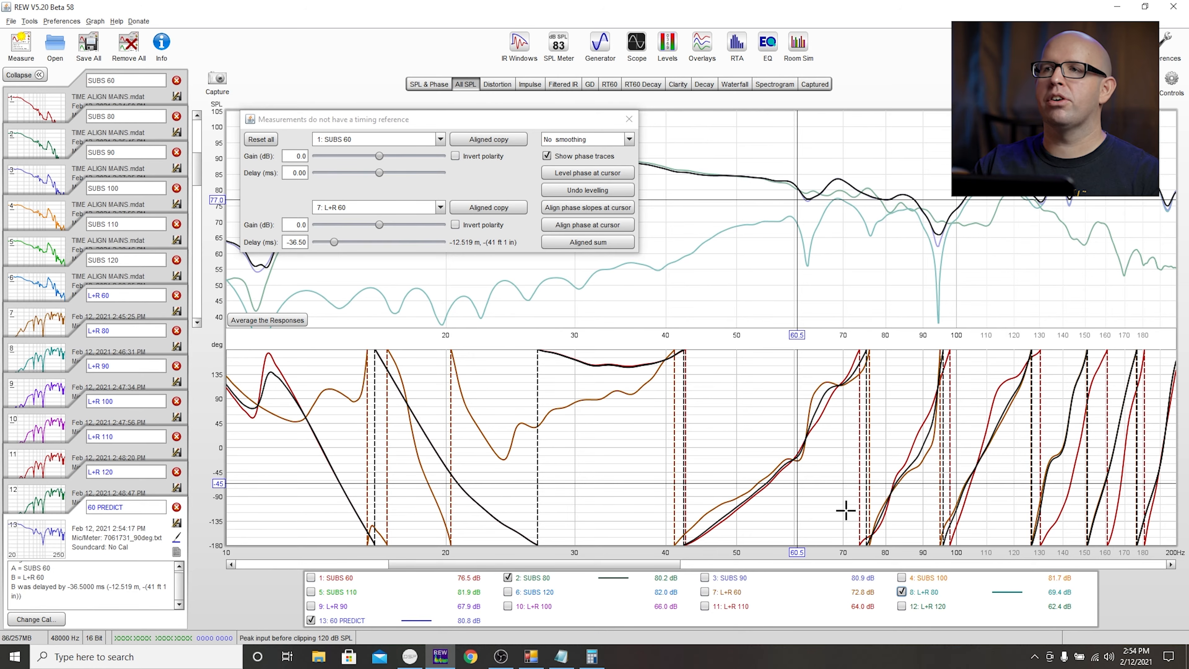
- In the alignment tool, replace the measurement pair with SUBS 80 and L+R 80
{"action": "left_click", "coordinate": [399, 139]}
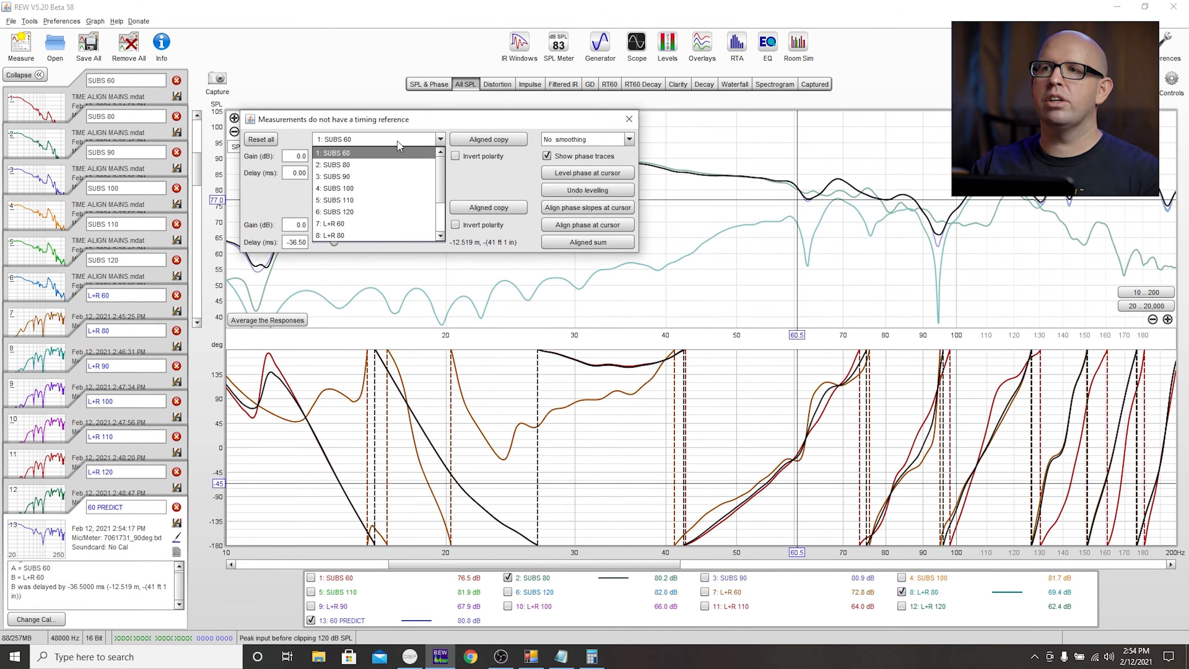
{"action": "left_click", "coordinate": [366, 164]}
{"action": "left_click", "coordinate": [384, 208]}
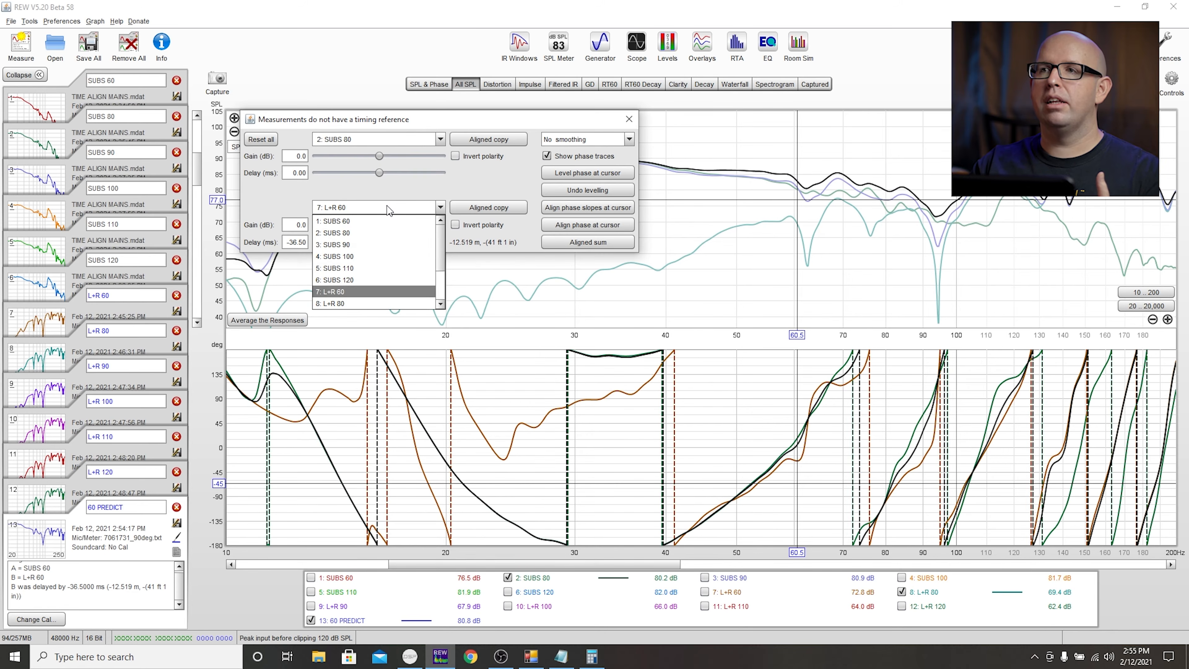
{"action": "left_click", "coordinate": [342, 303]}
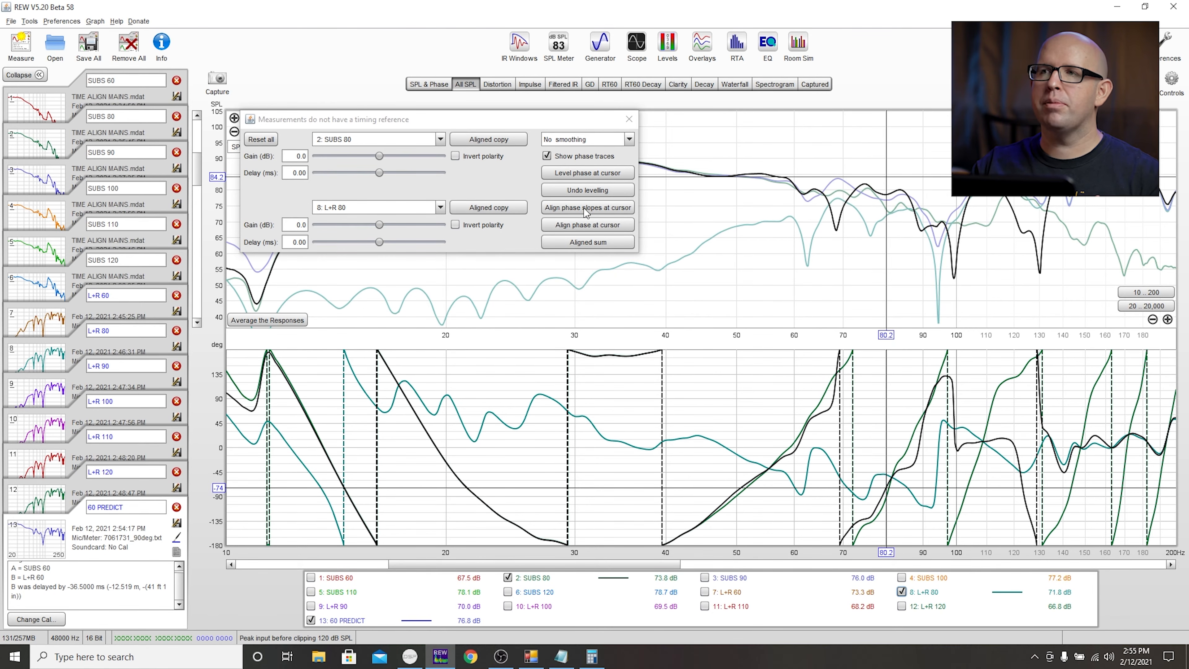
- Align the phase slopes of SUBS 80 and L+R 80 at about 80 Hz and record the 34.06 delay beside 80 in Notepad
{"action": "left_click", "coordinate": [611, 207]}
{"action": "double_click", "coordinate": [302, 243]}
{"action": "key", "text": "ctrl+c"}
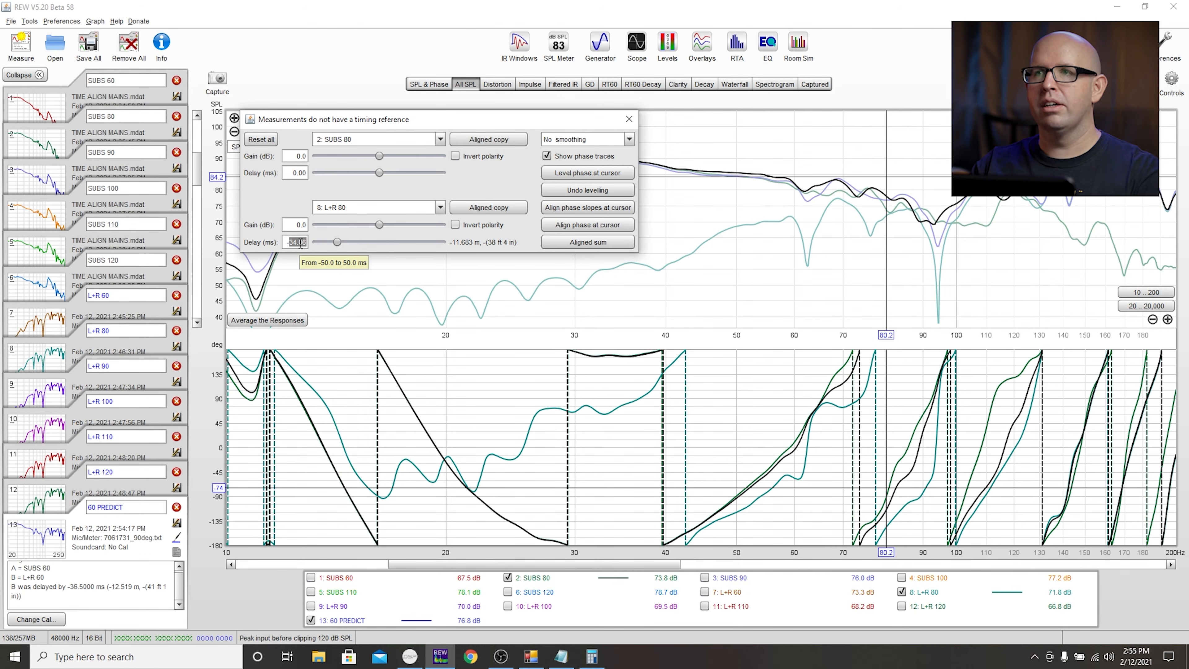
{"action": "key", "text": "alt+Tab"}
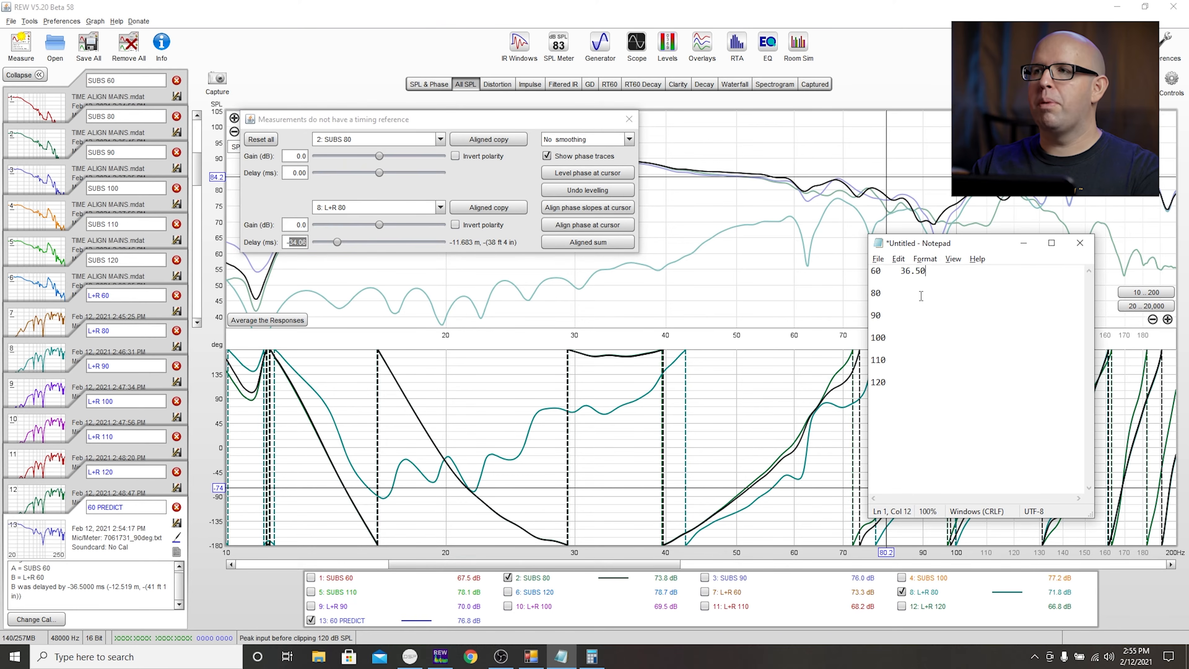
{"action": "key", "text": "ctrl+v"}
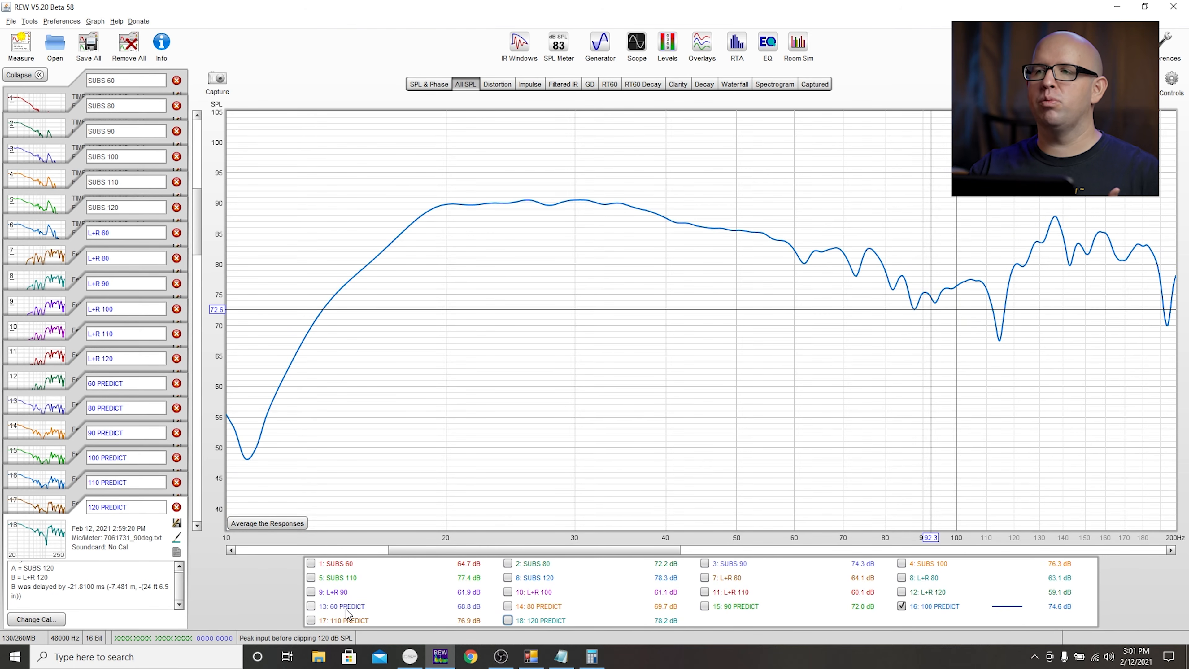
- Bring up Notepad, the miniDSP software and Calculator side by side, and unmute Input1 in miniDSP
{"action": "left_click", "coordinate": [561, 656]}
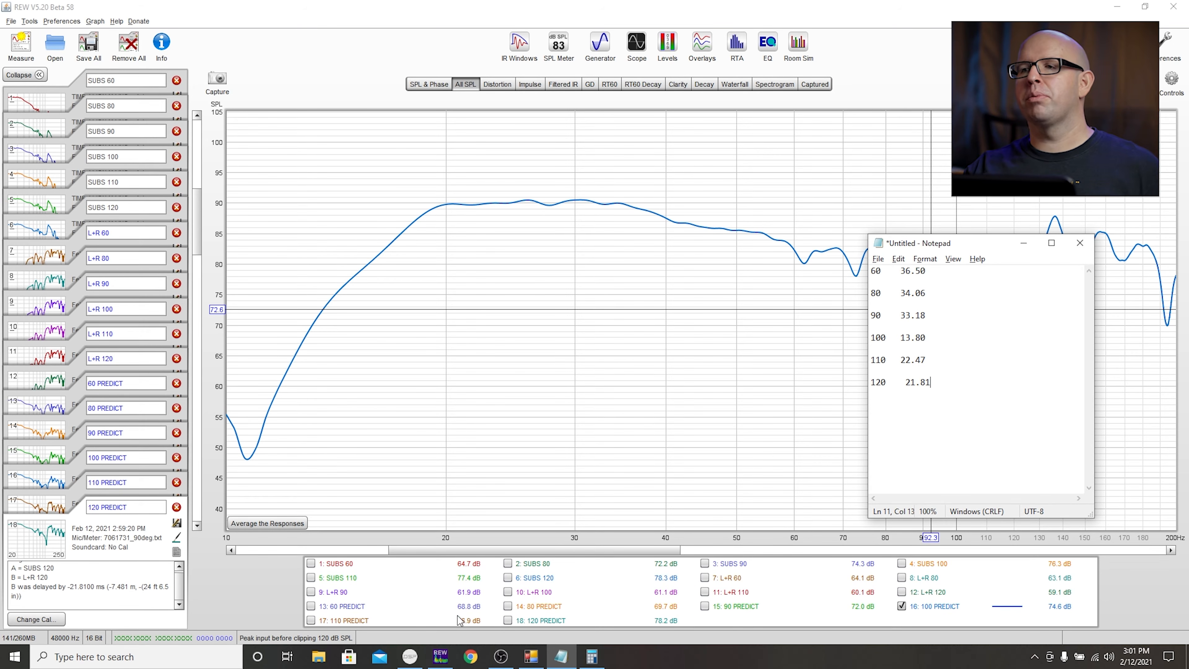
{"action": "left_click", "coordinate": [410, 656]}
{"action": "left_click_drag", "start_coordinate": [983, 242], "coordinate": [1061, 334]}
{"action": "left_click", "coordinate": [592, 656]}
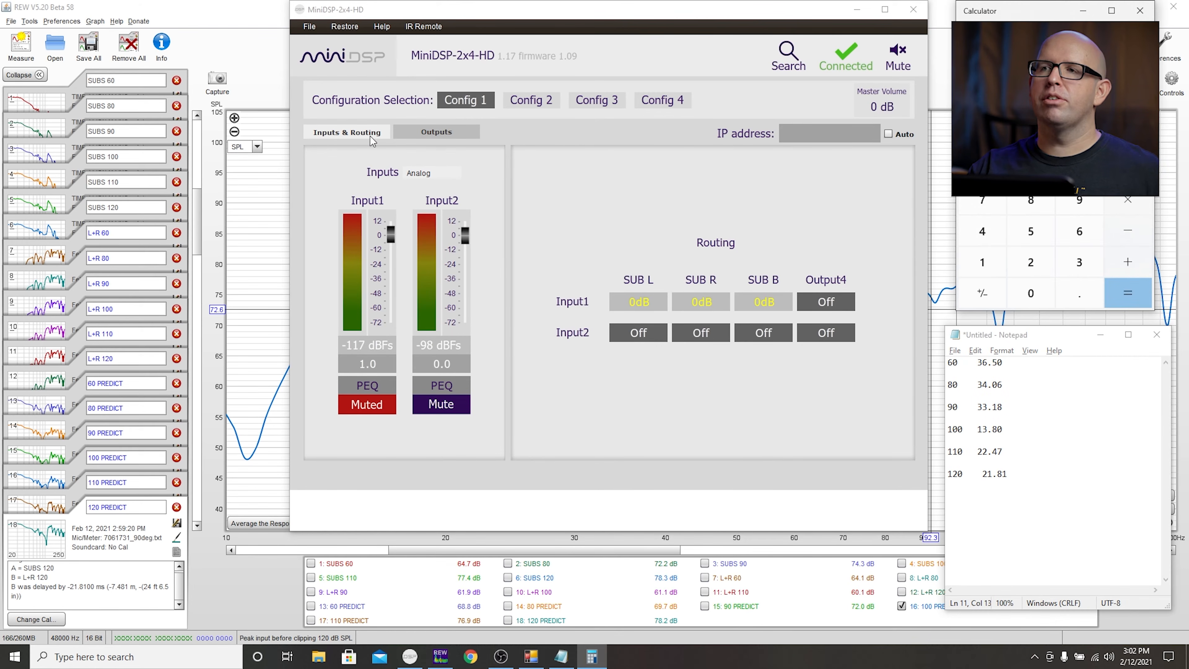
{"action": "left_click", "coordinate": [363, 409]}
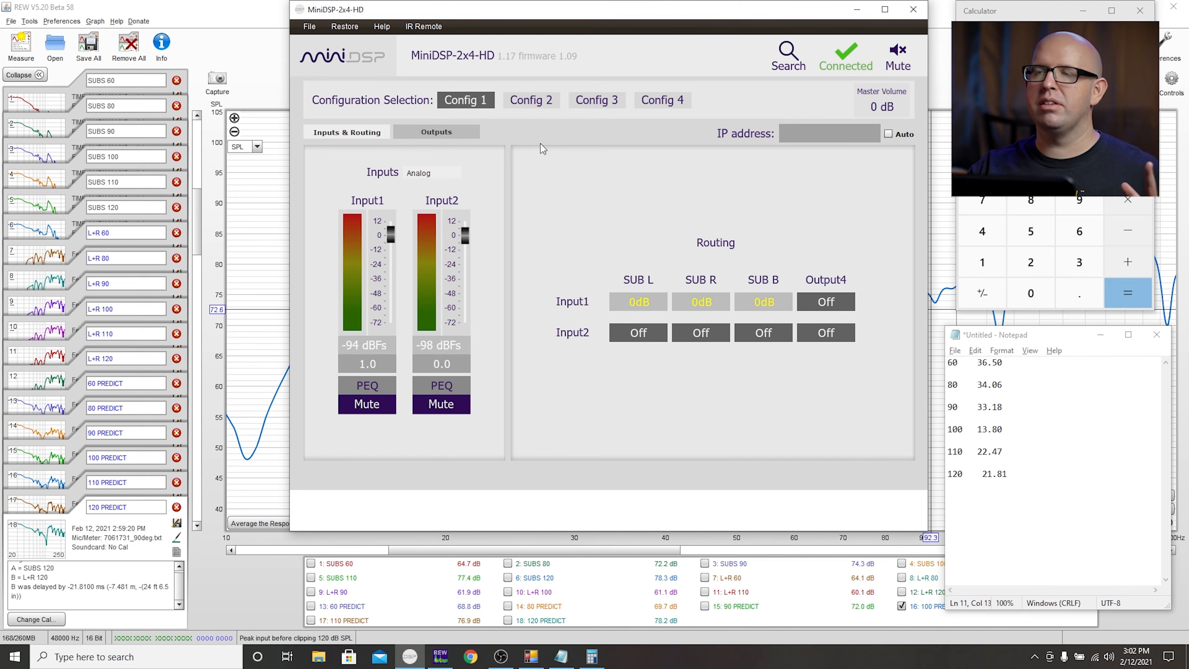
- In the miniDSP output settings, set the SUB L delay for the 60 Hz crossover to 40.7 ms
{"action": "left_click", "coordinate": [454, 131]}
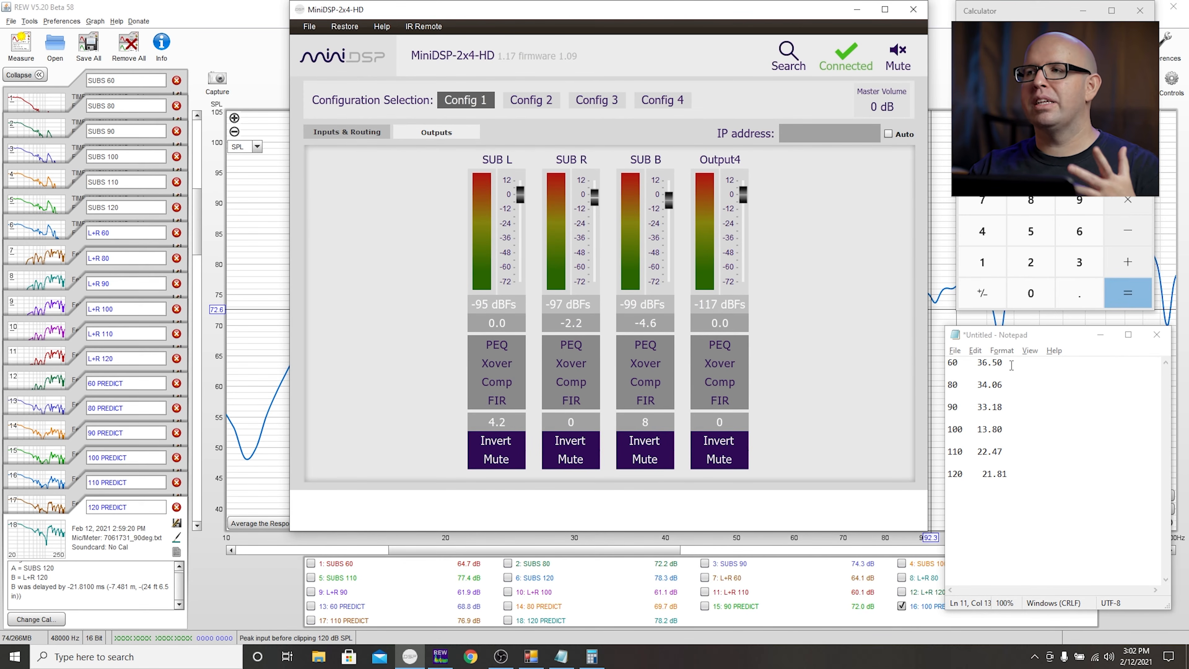
{"action": "left_click", "coordinate": [503, 424]}
{"action": "key", "text": "BackSpace"}
{"action": "key", "text": "BackSpace"}
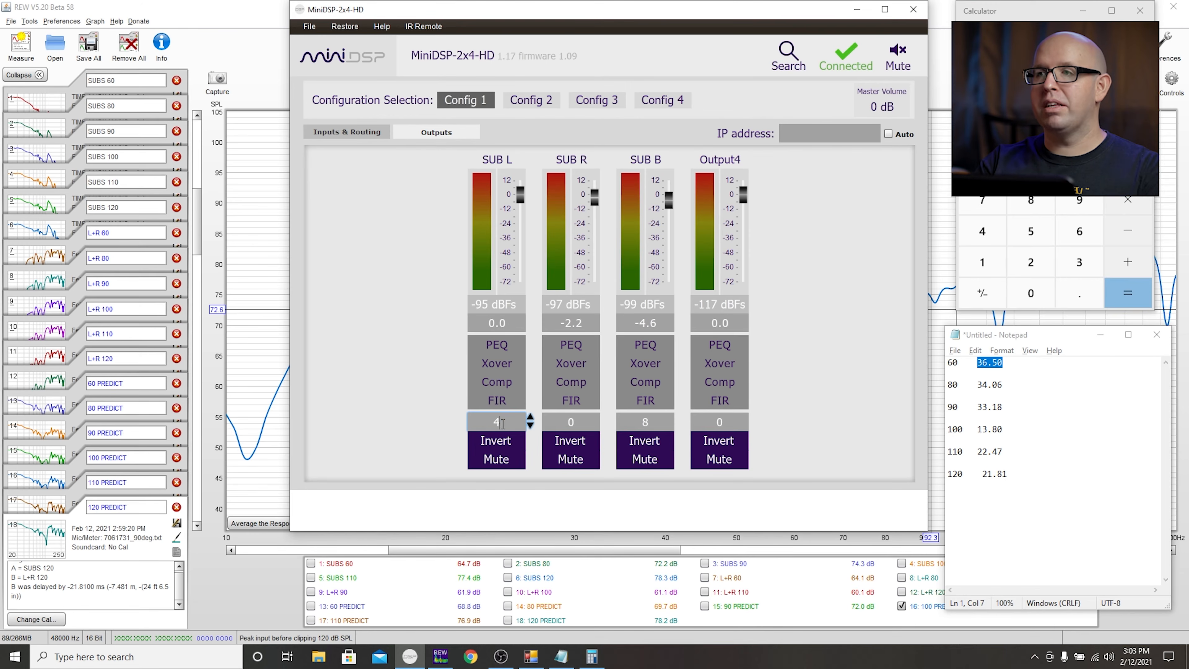
{"action": "type", "text": "0.7"}
- Set the SUB R delay to 36.50 ms and the SUB B delay to 44.5 ms
{"action": "left_click", "coordinate": [576, 423]}
{"action": "left_click_drag", "start_coordinate": [576, 423], "coordinate": [564, 420]}
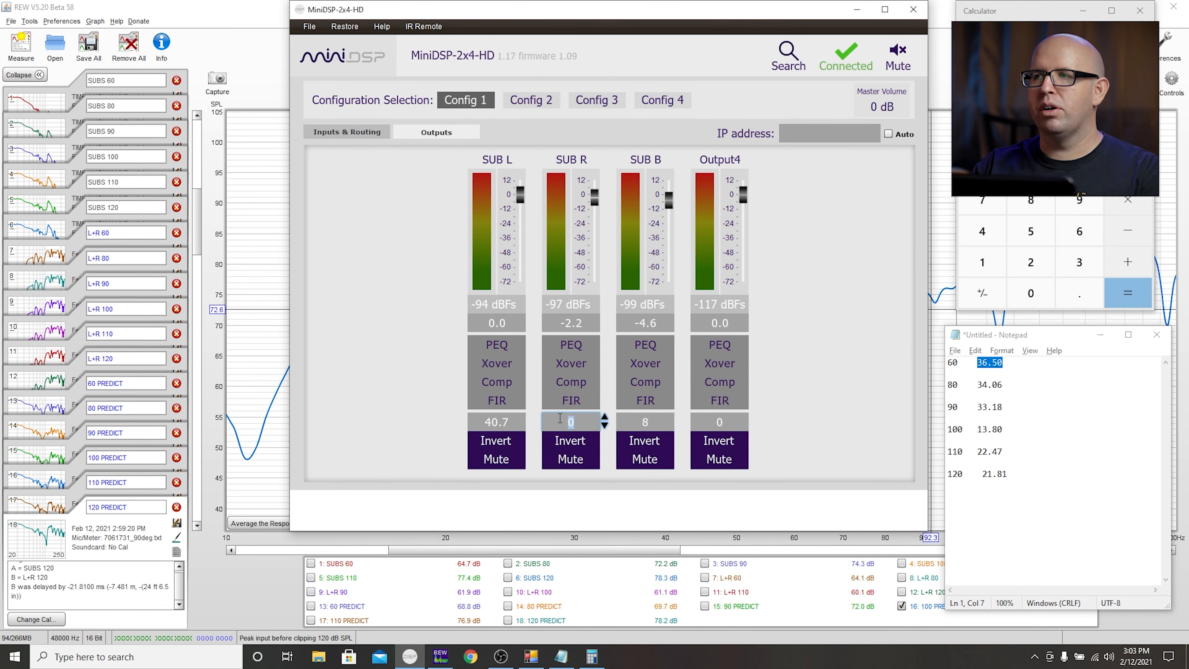
{"action": "type", "text": "36.50"}
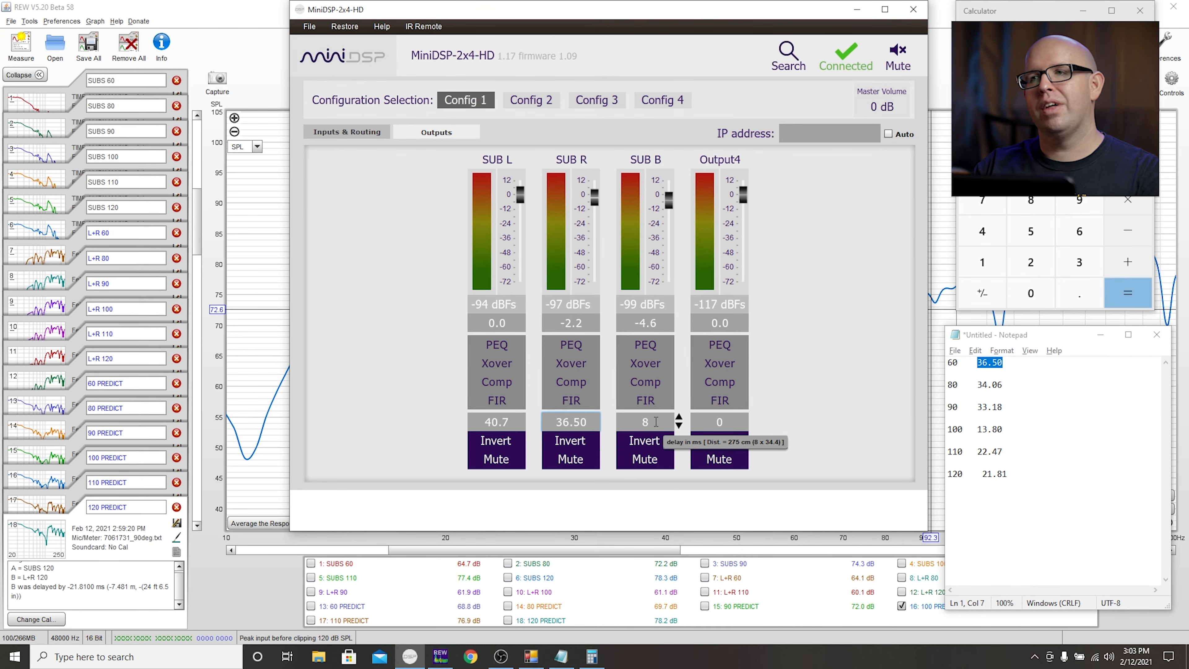
{"action": "left_click", "coordinate": [636, 424]}
{"action": "type", "text": "44.5"}
{"action": "key", "text": "Return"}
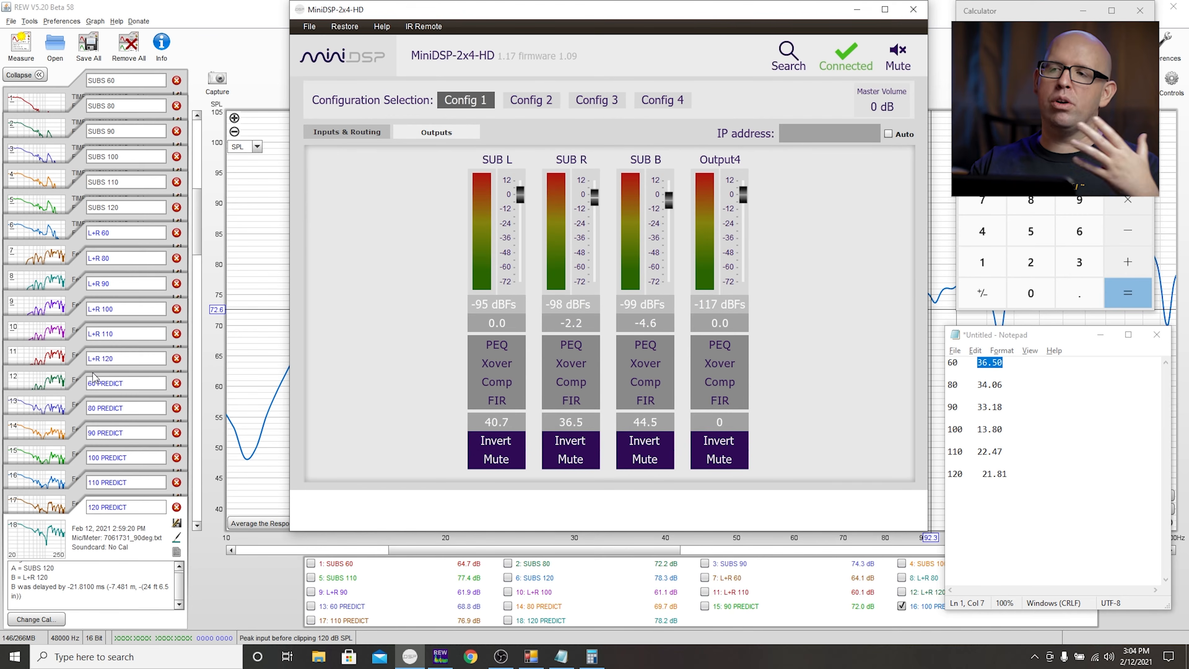
- In REW, hide 100 PREDICT, compare CROSSOVER 60 with 60 PREDICT, and bring up the 80 PREDICT curve
{"action": "left_click", "coordinate": [266, 340]}
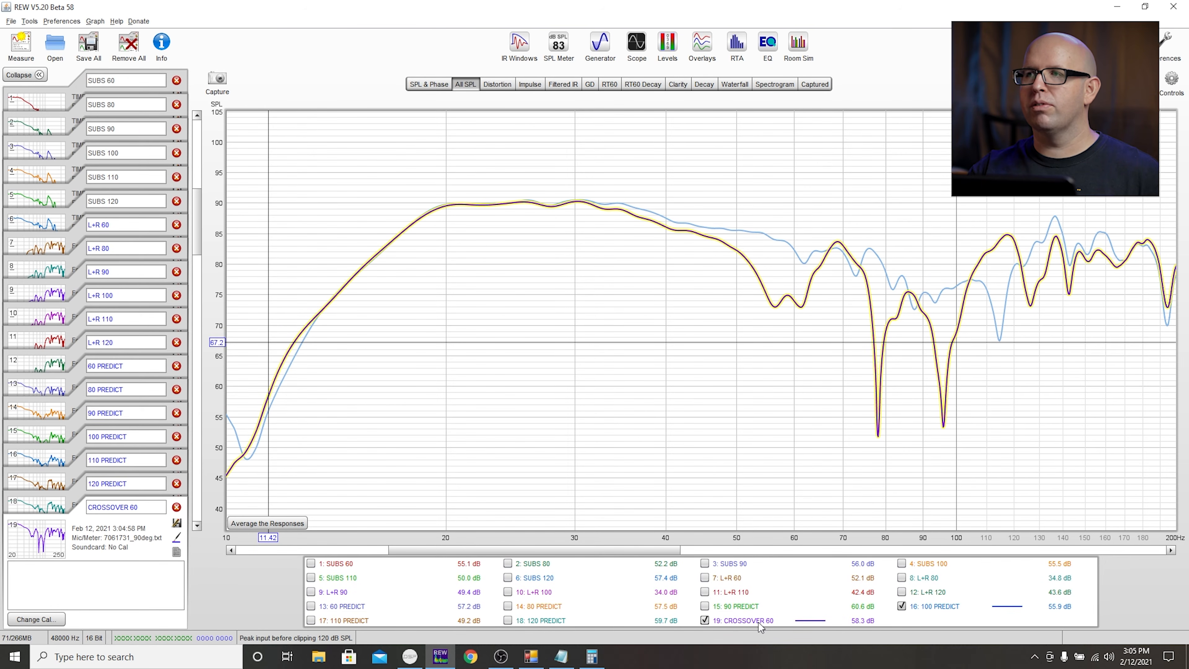
{"action": "left_click", "coordinate": [902, 606]}
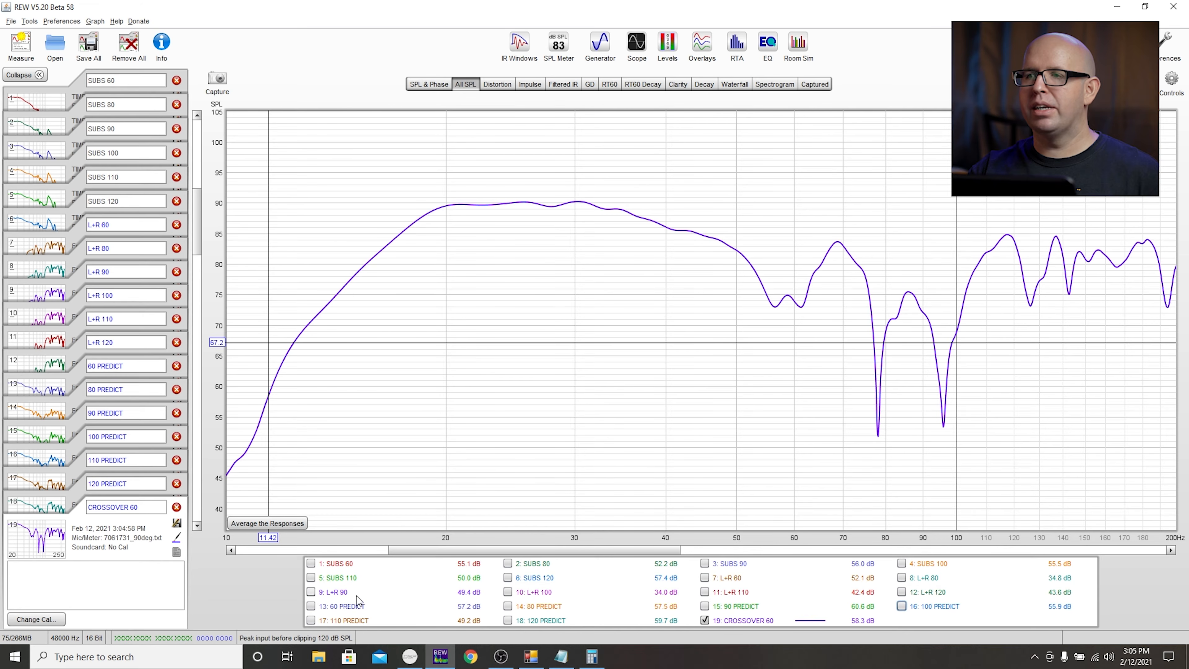
{"action": "left_click", "coordinate": [348, 606]}
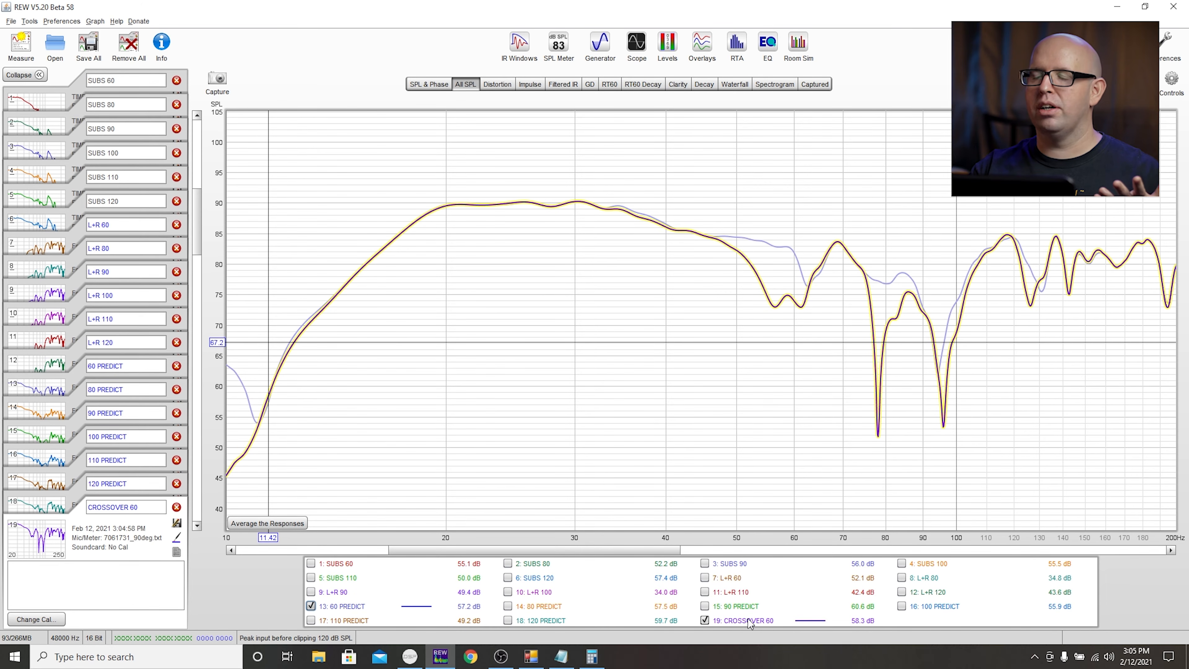
{"action": "left_click", "coordinate": [541, 607]}
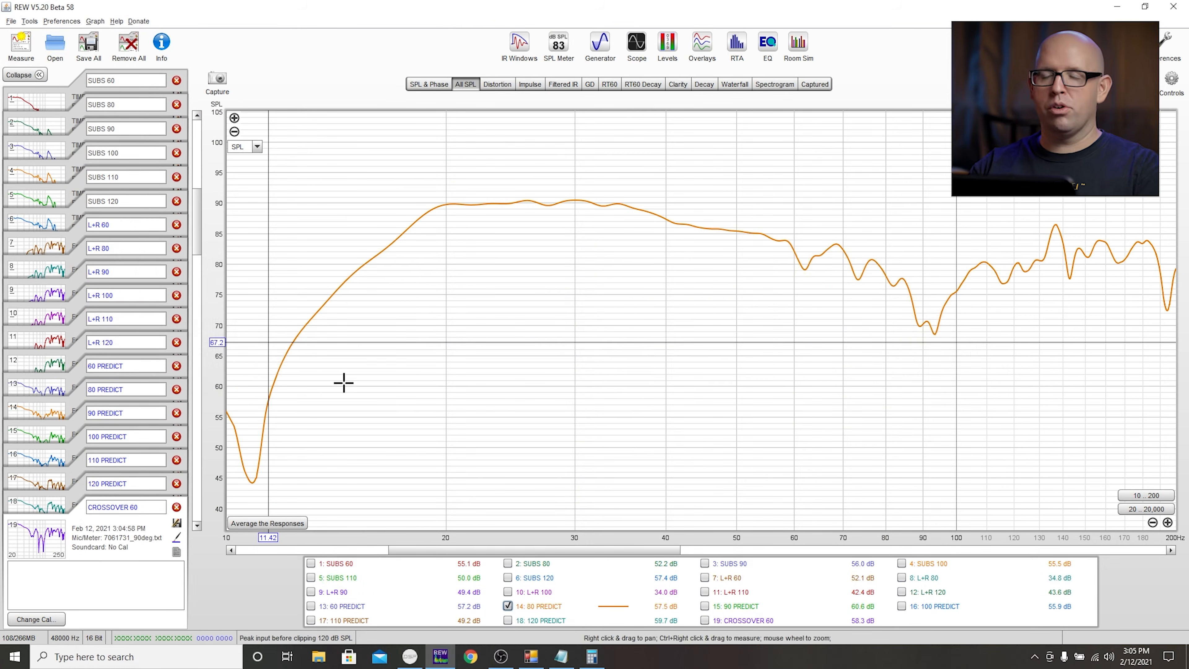
- Apply the noted 80 Hz delay in miniDSP: 38.26 ms for SUB L, 34.06 ms for SUB R and 42.06 ms for SUB B
{"action": "key", "text": "alt+Tab"}
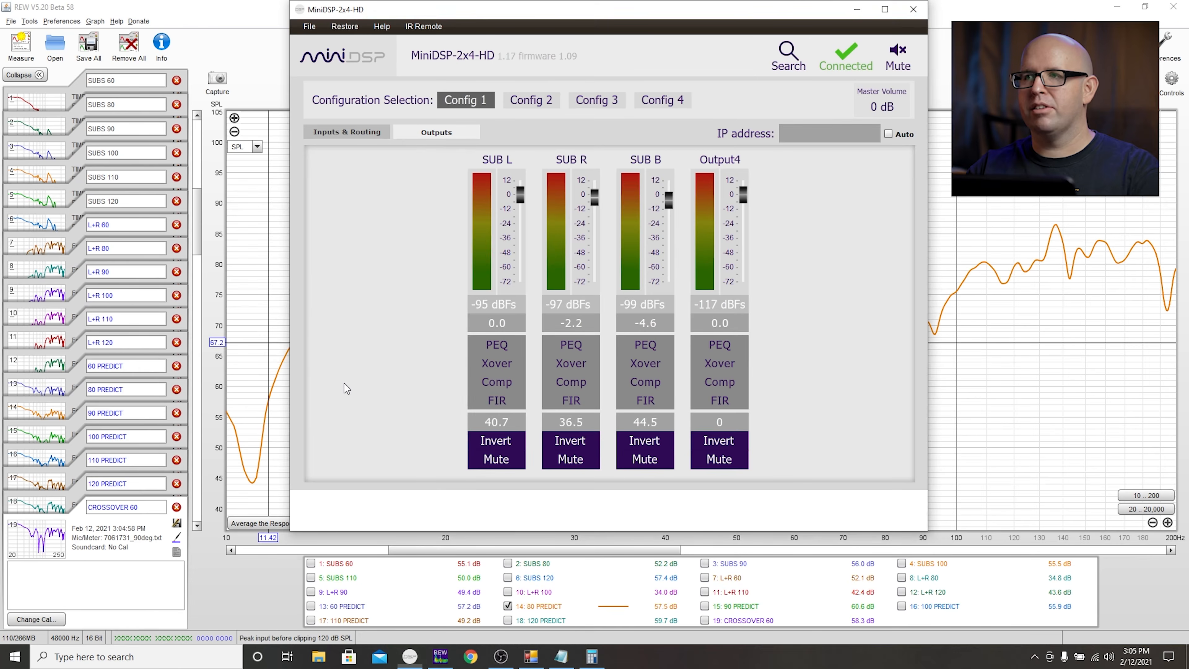
{"action": "key", "text": "alt+Tab"}
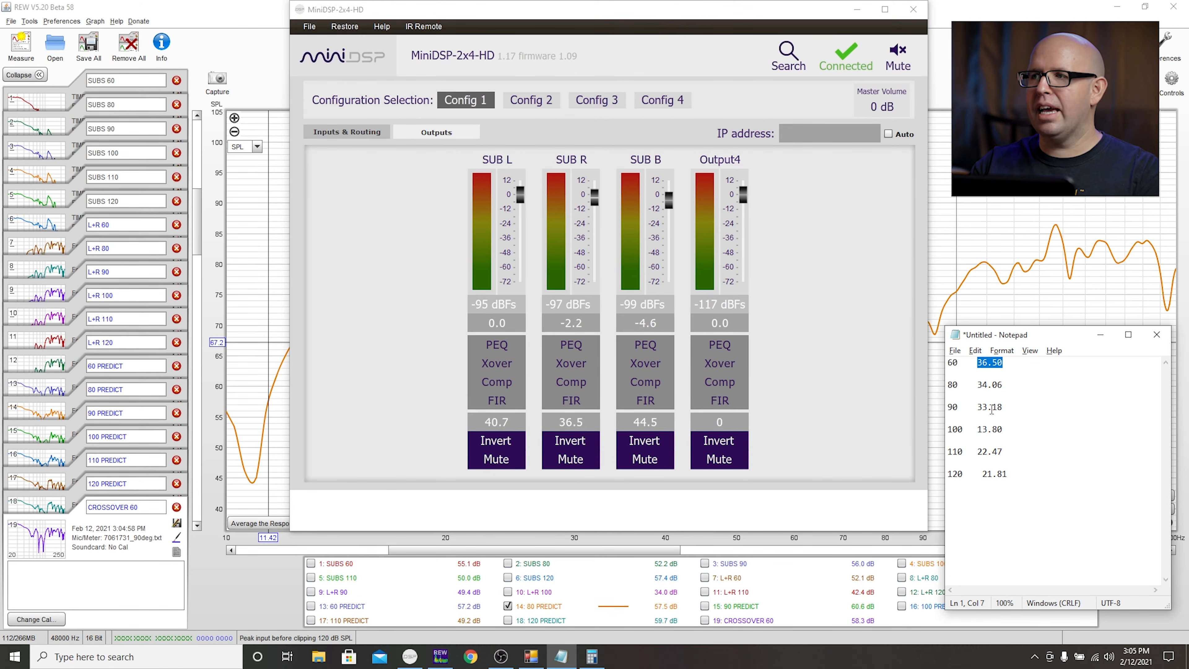
{"action": "left_click_drag", "start_coordinate": [1005, 385], "coordinate": [973, 384]}
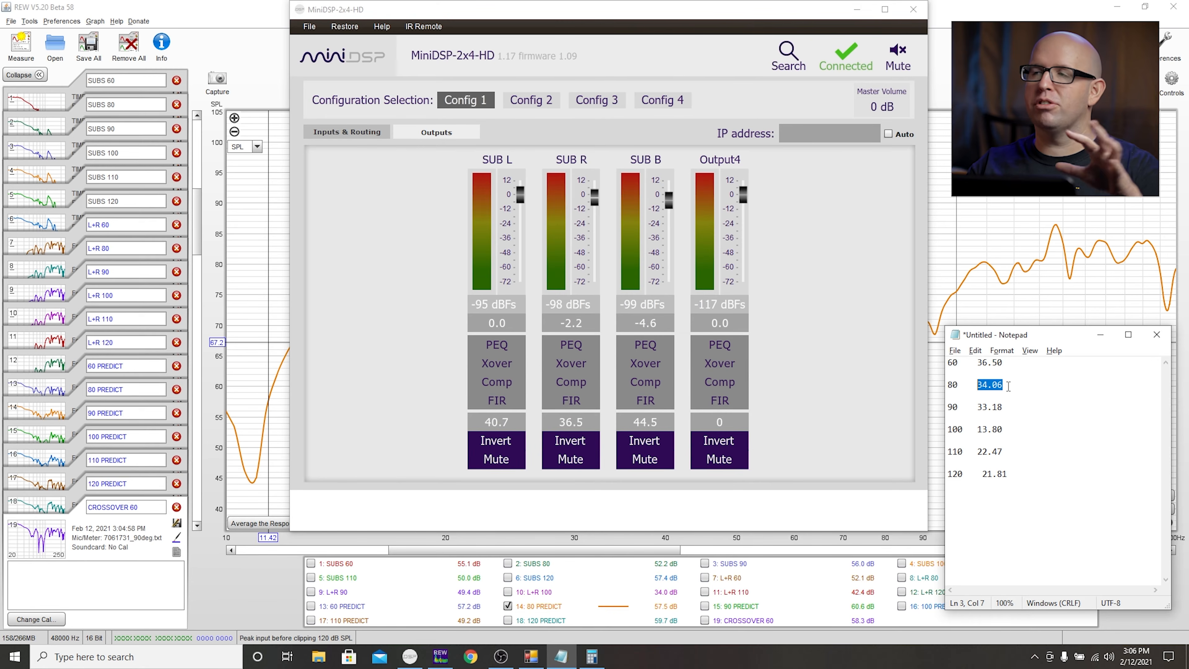
{"action": "left_click_drag", "start_coordinate": [1004, 385], "coordinate": [977, 383]}
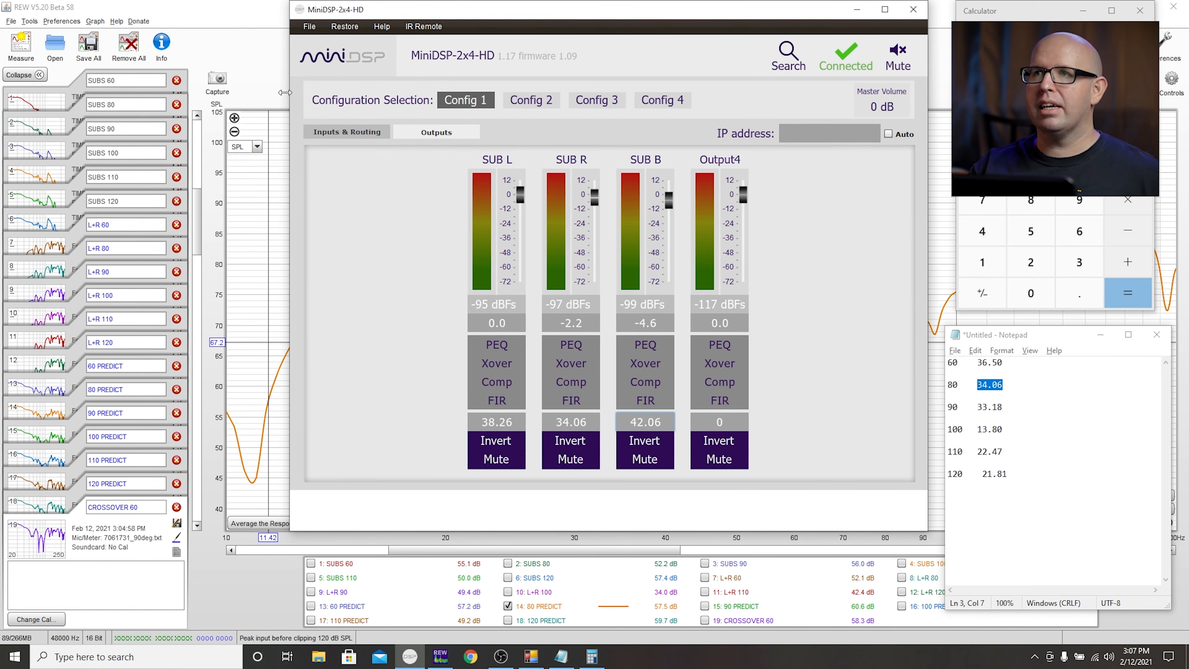
- In REW, compare the measured CROSSOVER 60 and CROSSOVER 80 curves, and CROSSOVER 90 against CROSSOVER 100
{"action": "left_click", "coordinate": [265, 57]}
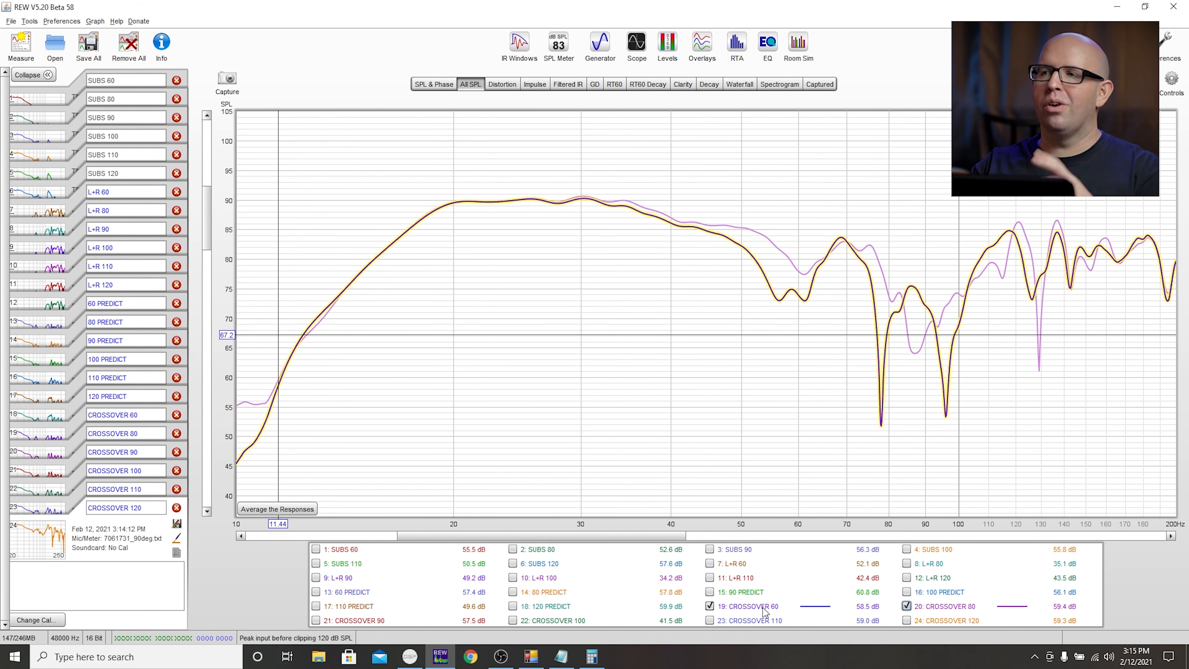
{"action": "left_click", "coordinate": [763, 608]}
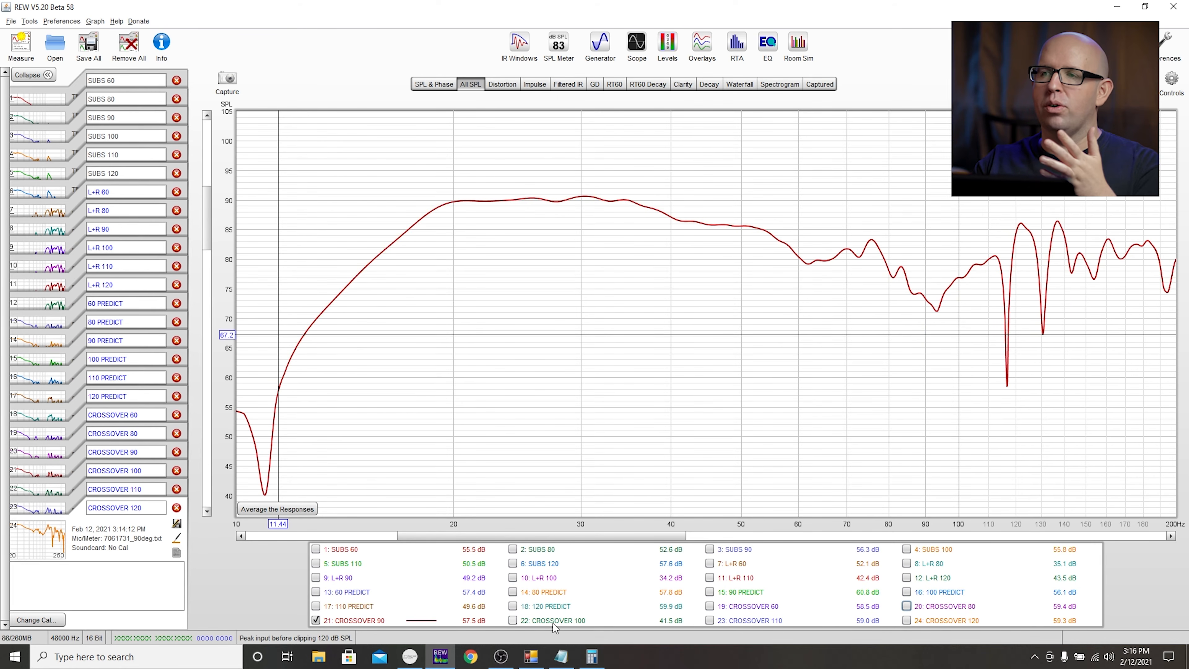
{"action": "left_click", "coordinate": [553, 622]}
{"action": "left_click", "coordinate": [316, 620]}
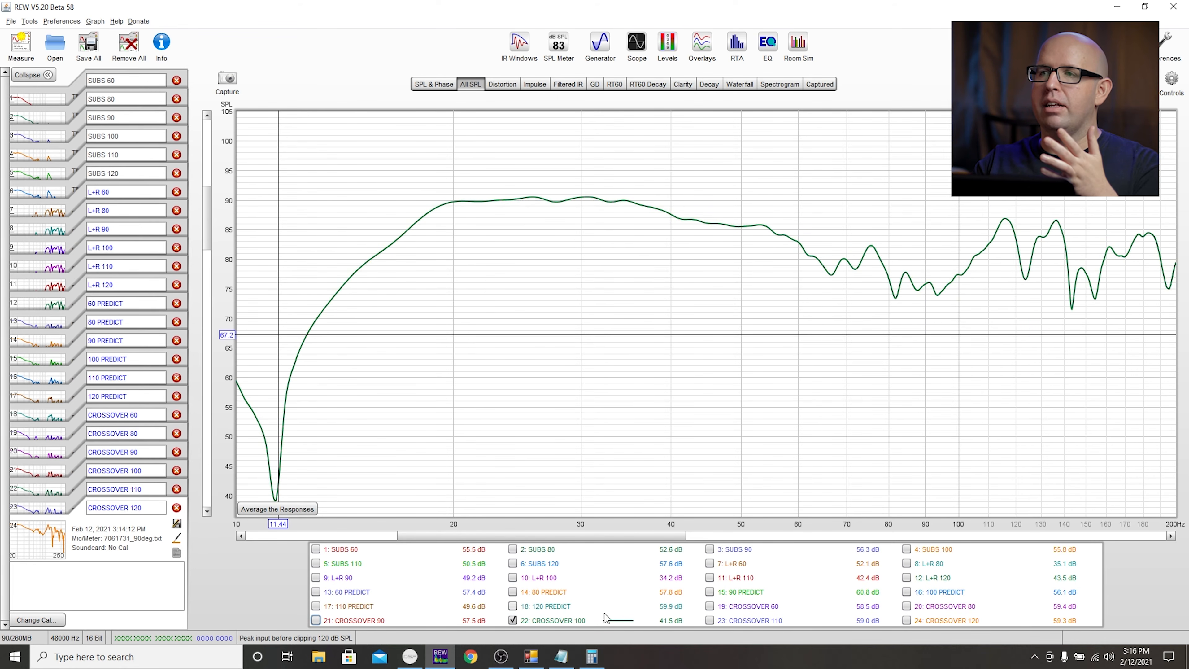
{"action": "left_click", "coordinate": [397, 616]}
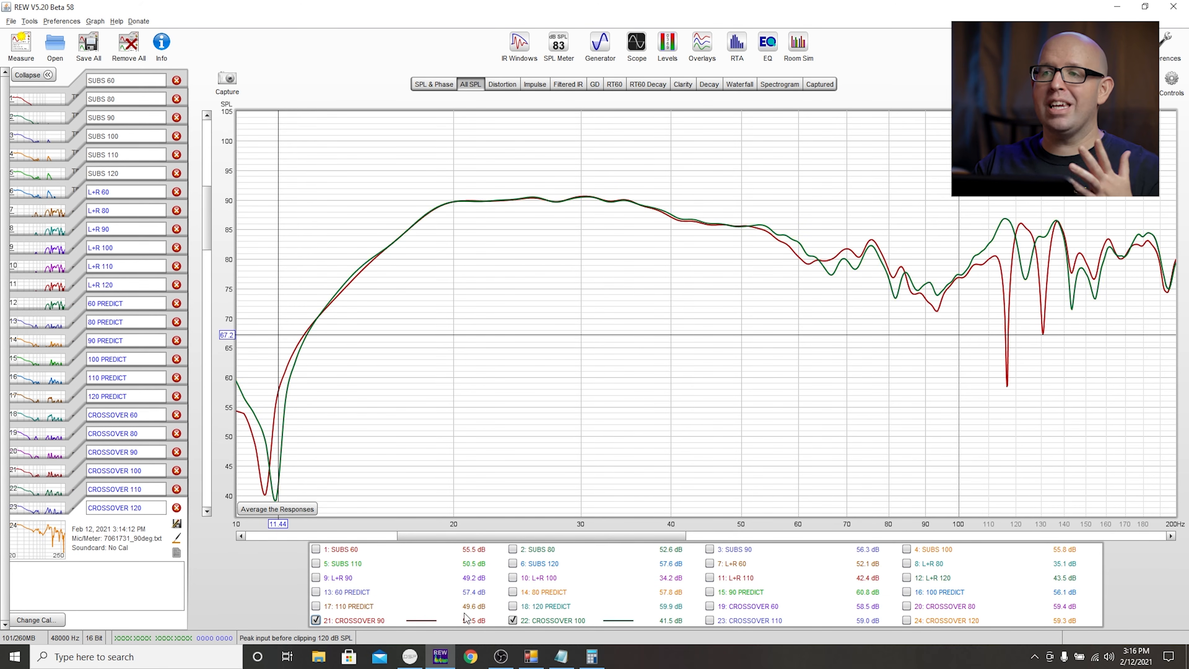
{"action": "left_click", "coordinate": [397, 619]}
- Compare CROSSOVER 120 with CROSSOVER 110 and CROSSOVER 100, and leave only CROSSOVER 100 on the graph
{"action": "left_click", "coordinate": [727, 617]}
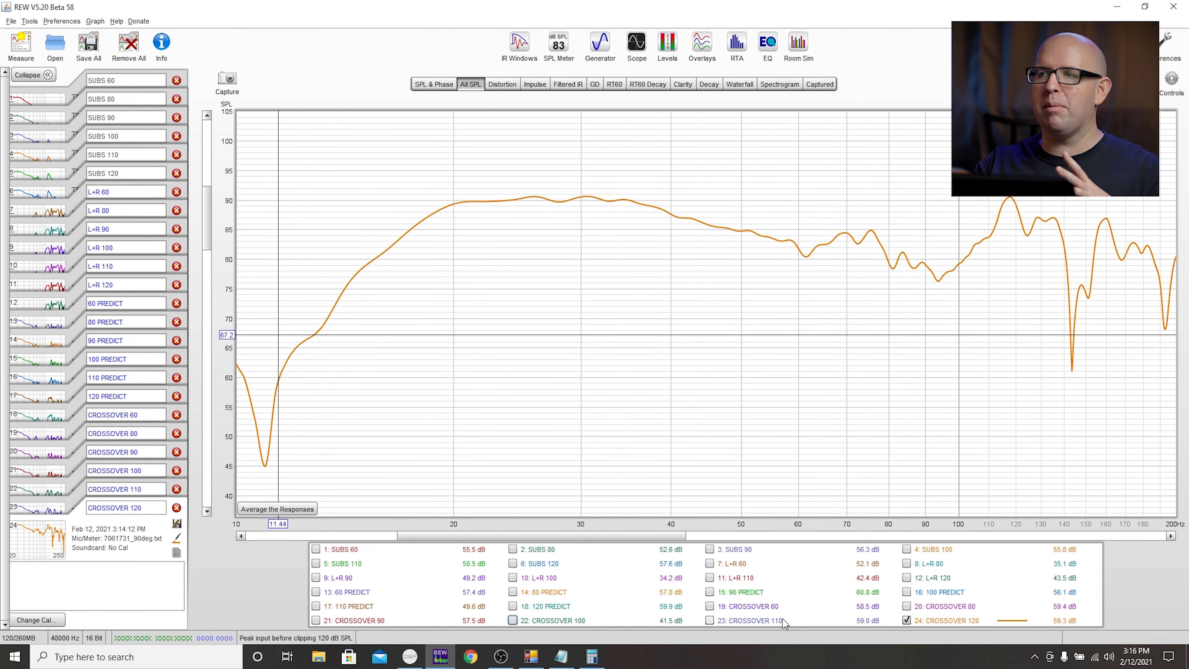
{"action": "left_click", "coordinate": [783, 619]}
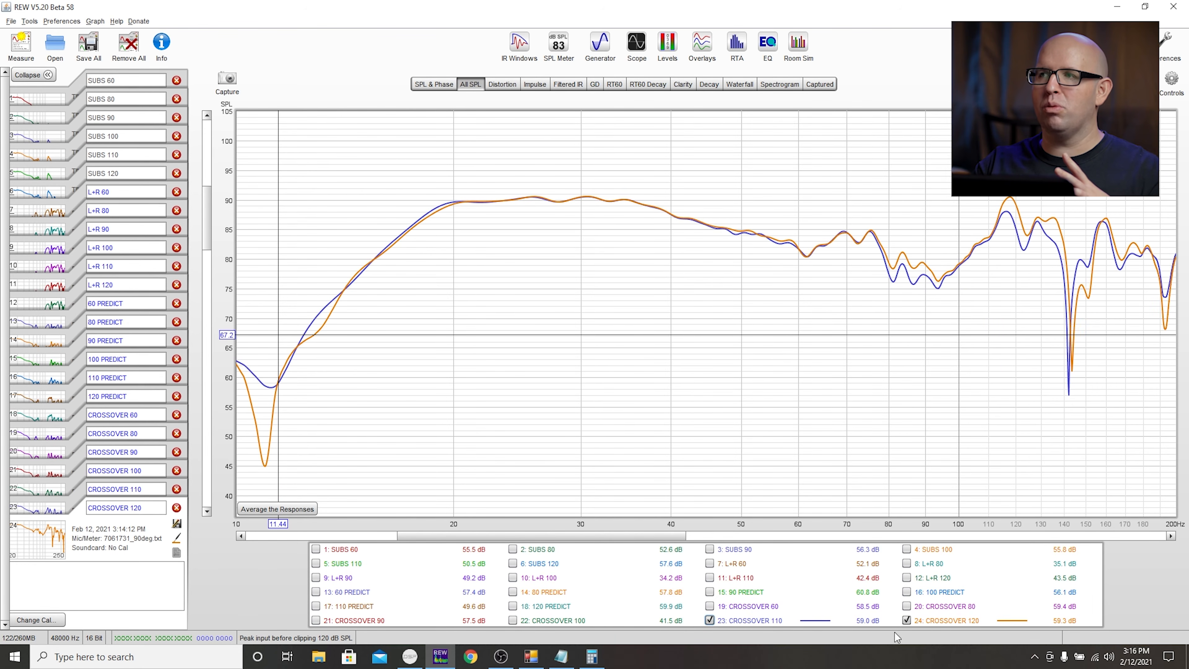
{"action": "left_click", "coordinate": [770, 623]}
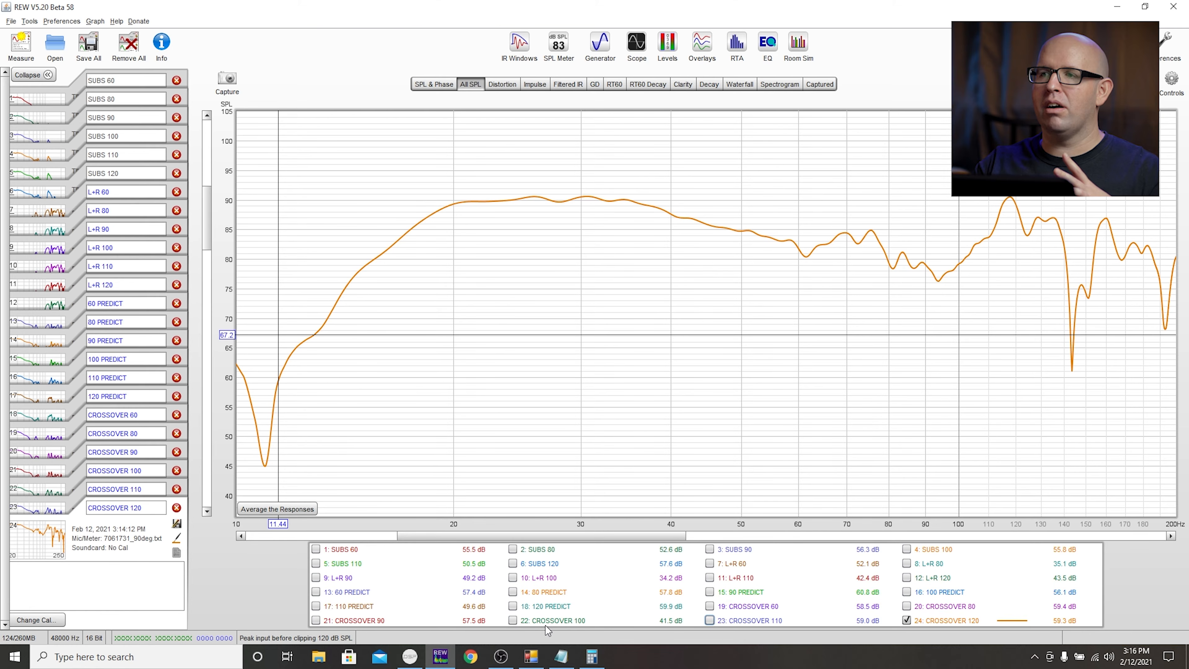
{"action": "left_click", "coordinate": [545, 621]}
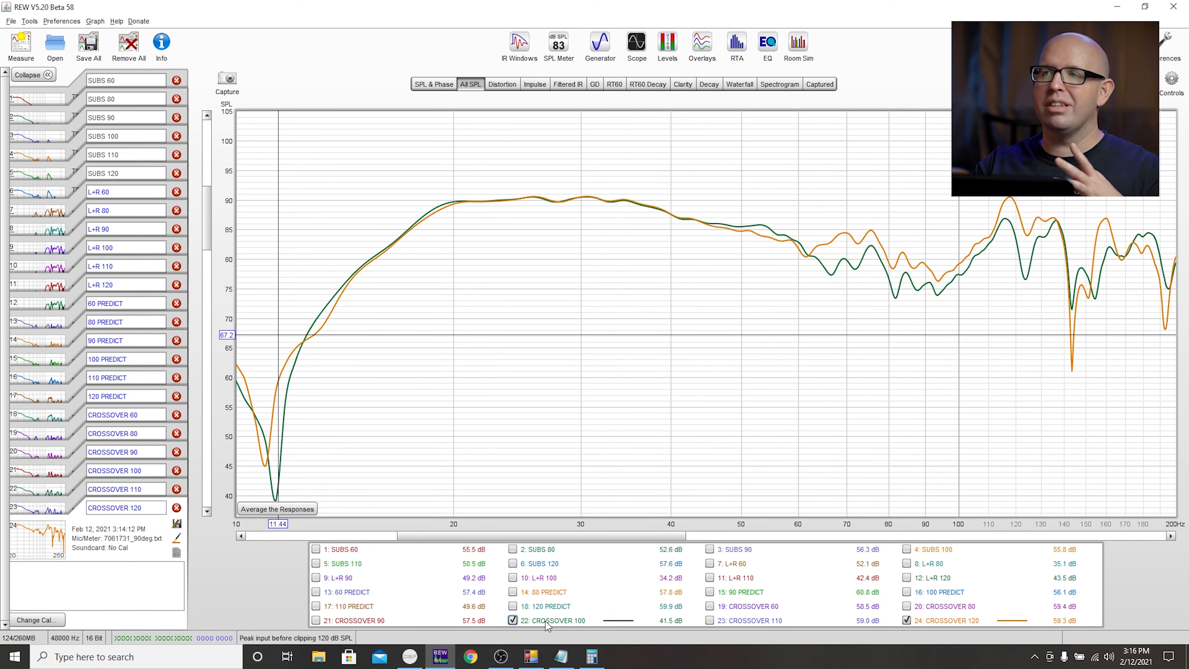
{"action": "left_click", "coordinate": [778, 622]}
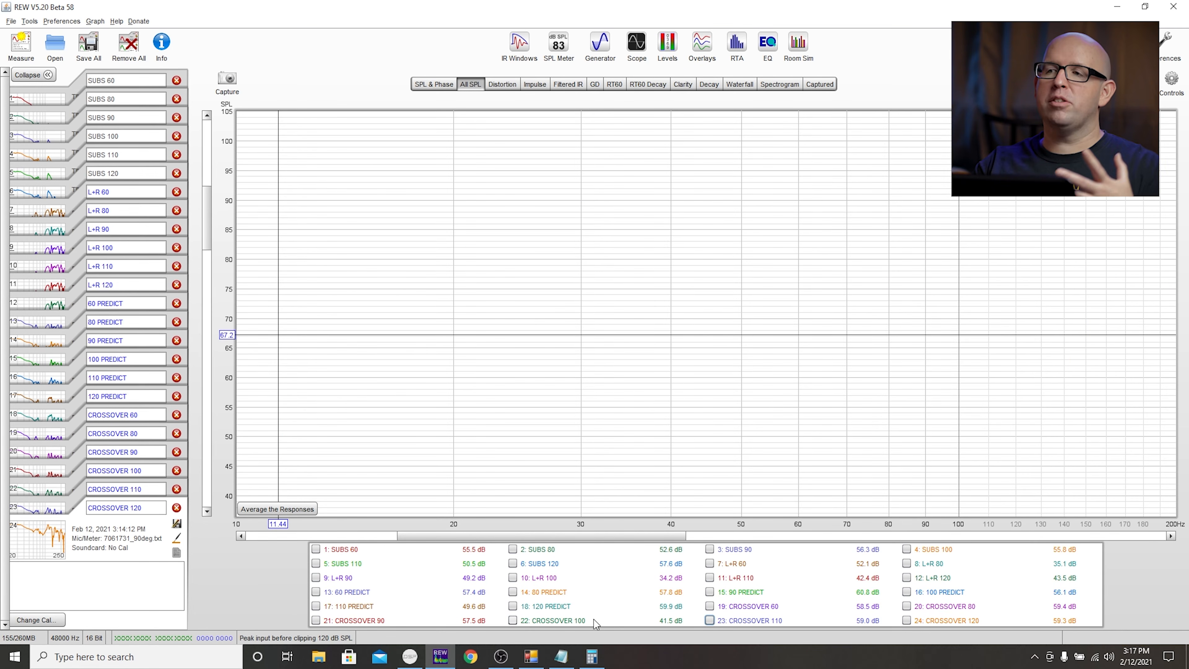
{"action": "left_click", "coordinate": [594, 620]}
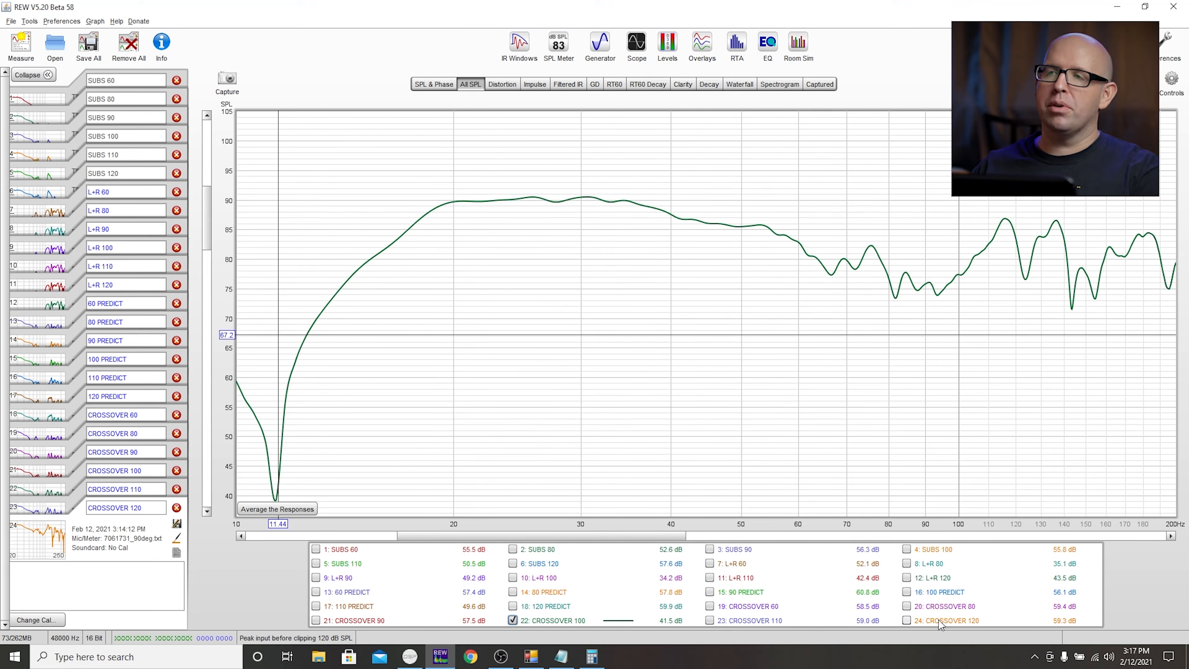
- Switch to miniDSP and, using the noted 100 Hz delay, set SUB L to 18 ms and SUB R to 13.80 ms
{"action": "key", "text": "alt+Tab"}
{"action": "key", "text": "alt+Tab"}
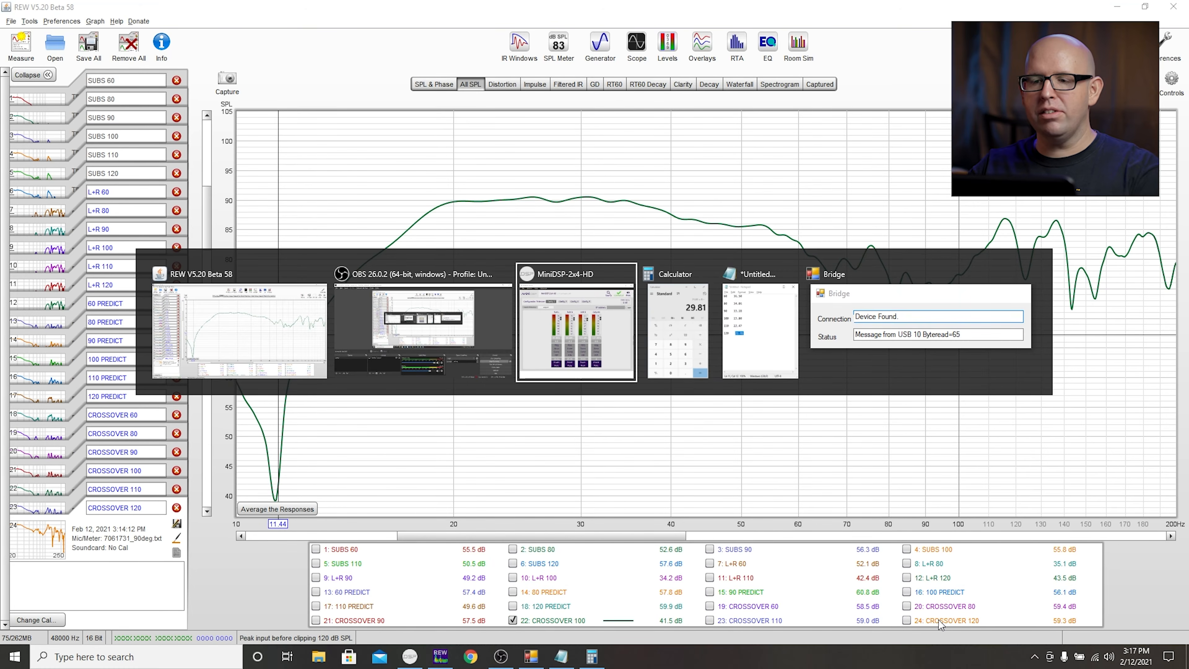
{"action": "key", "text": "alt+Tab"}
{"action": "key", "text": "alt+Tab"}
{"action": "key", "text": "alt+Tab"}
{"action": "key", "text": "alt+Tab"}
{"action": "key", "text": "alt+Tab"}
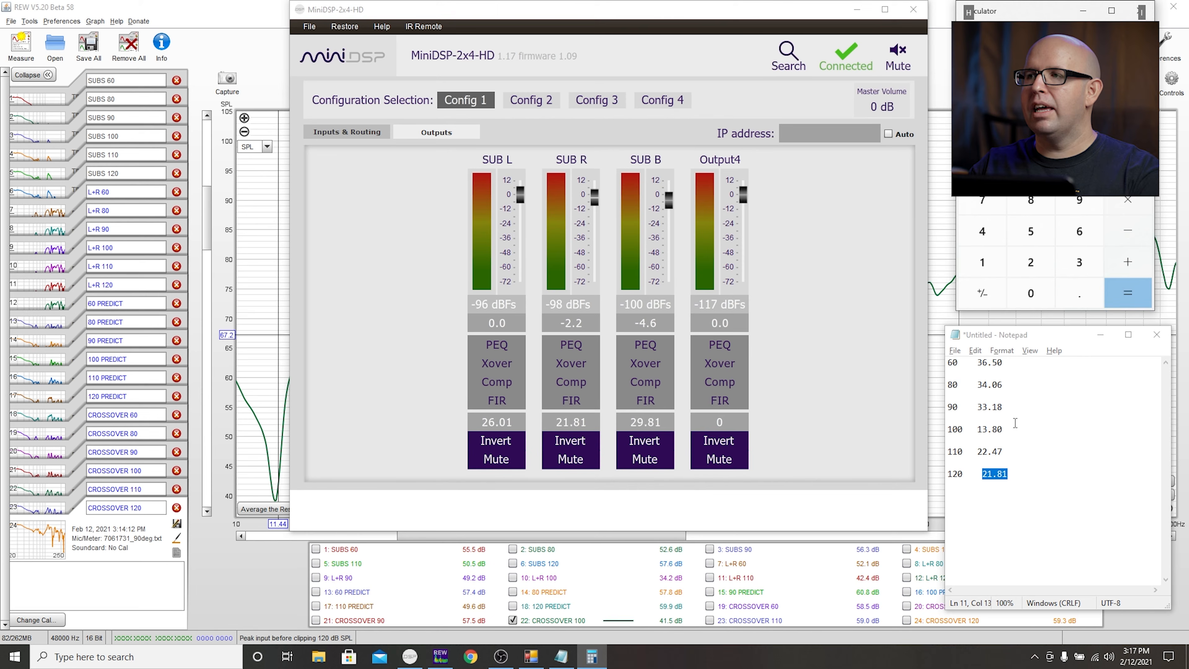
{"action": "left_click_drag", "start_coordinate": [1011, 429], "coordinate": [979, 428]}
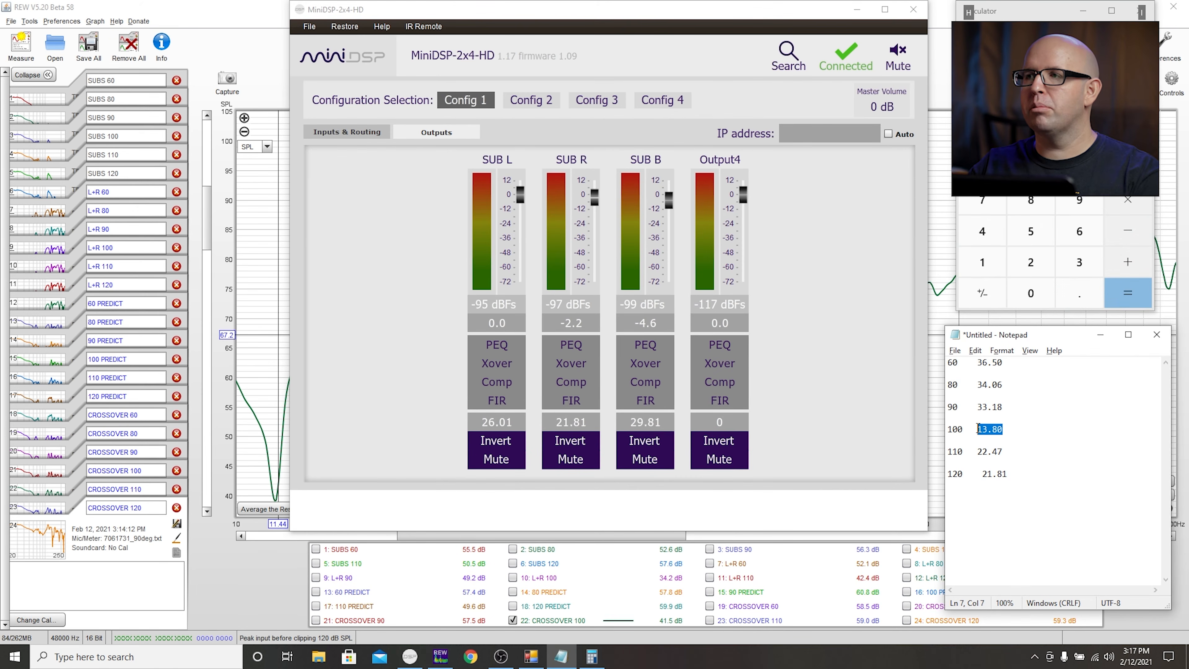
{"action": "type", "text": "13.80"}
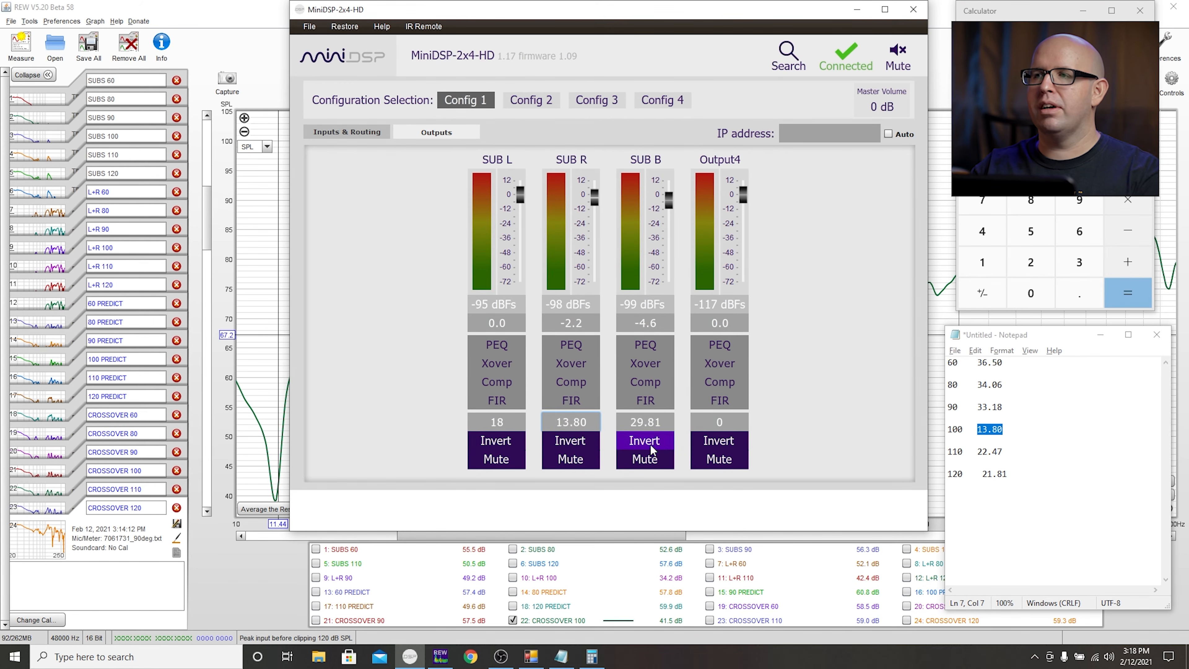
- Set the SUB B output delay for the 100 Hz crossover to 21.8 ms
{"action": "left_click", "coordinate": [659, 423]}
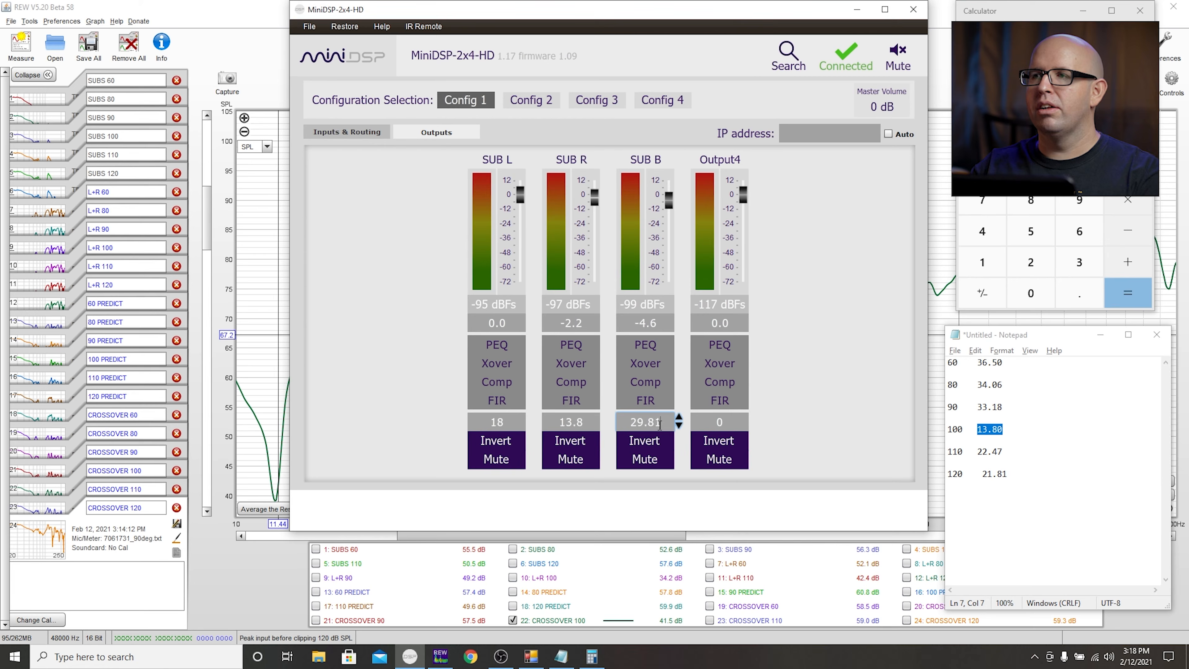
{"action": "double_click", "coordinate": [646, 423]}
{"action": "type", "text": "21.8"}
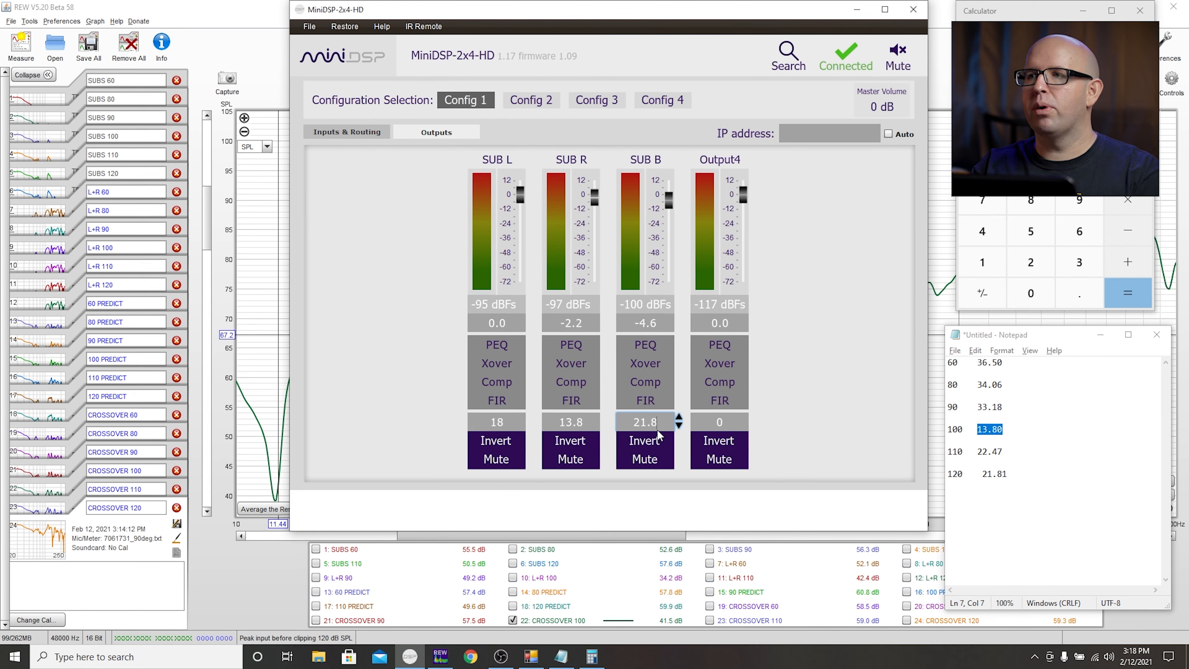
- Apply the 21.8 ms SUB B delay in miniDSP and switch back to REW
{"action": "key", "text": "Return"}
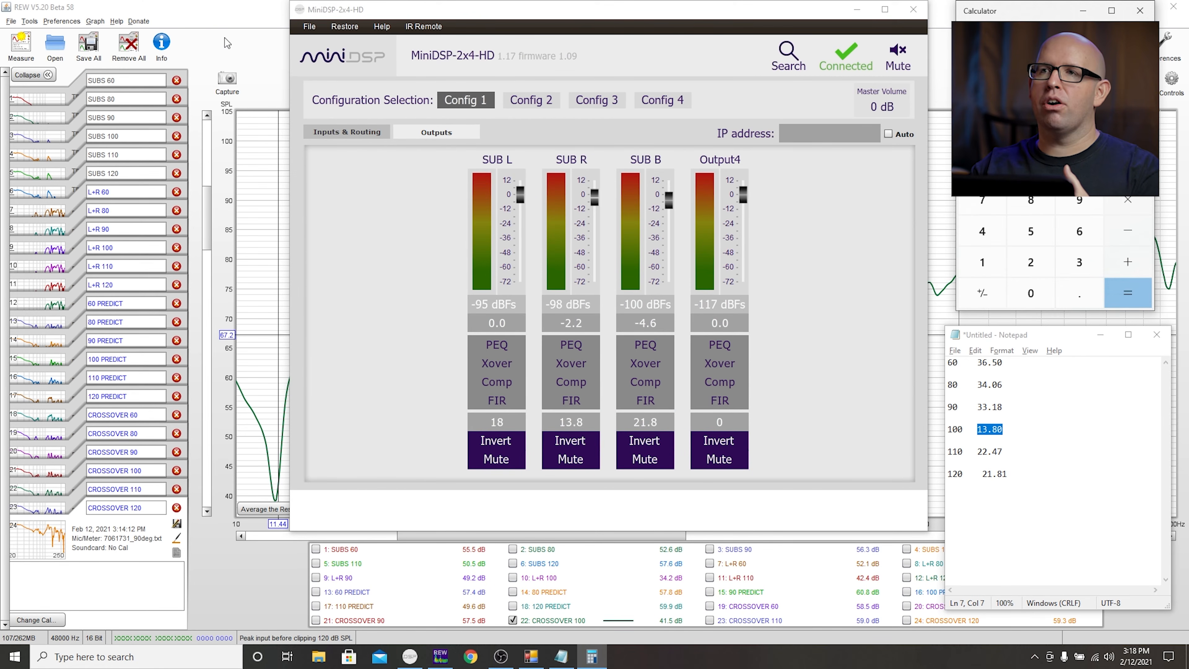
{"action": "left_click", "coordinate": [214, 21]}
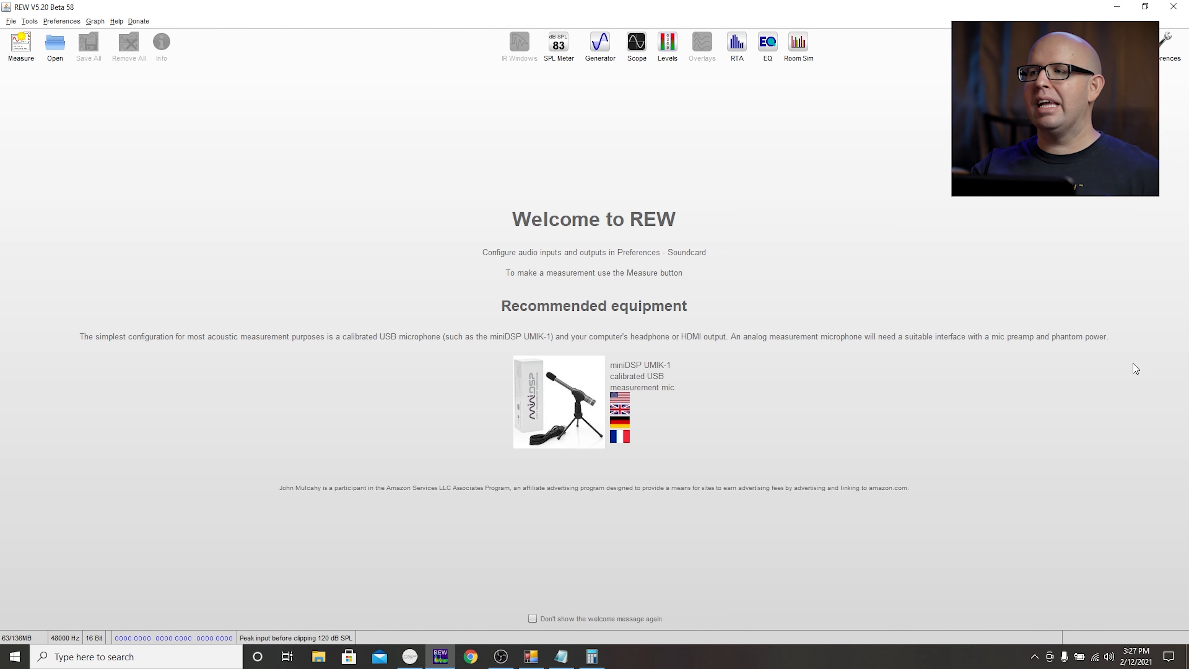
- In the REW preferences, set the soundcard driver to ASIO and choose ASIO4ALL v2 as the ASIO device
{"action": "left_click", "coordinate": [48, 22]}
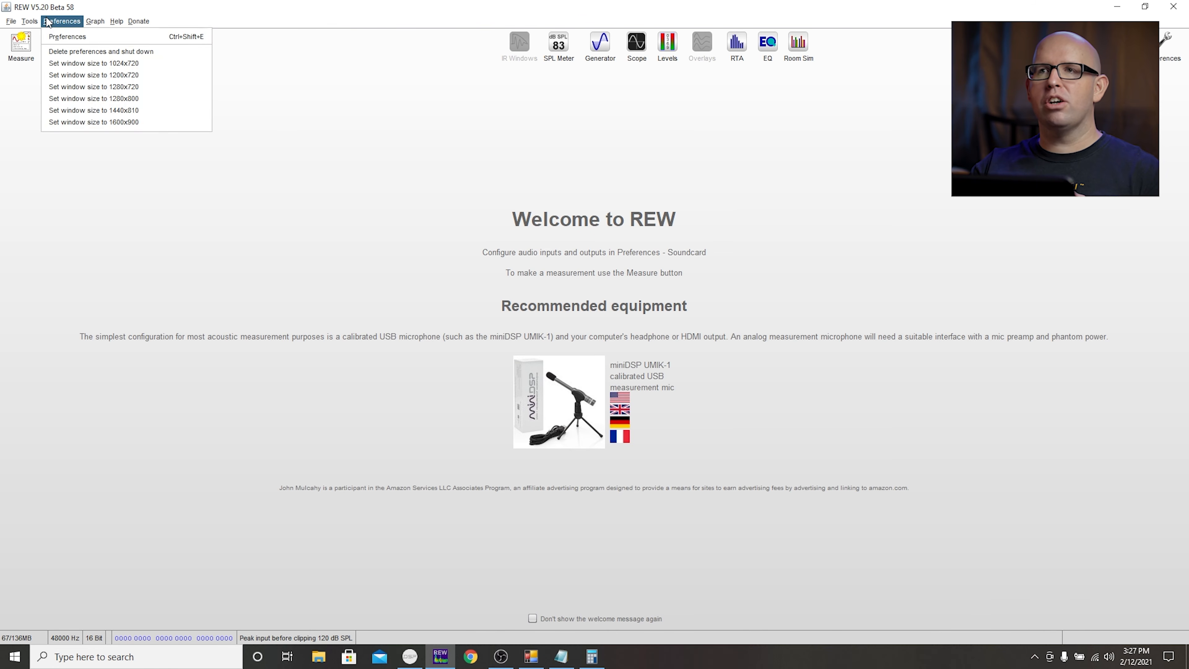
{"action": "left_click", "coordinate": [71, 38]}
{"action": "left_click", "coordinate": [137, 73]}
{"action": "left_click", "coordinate": [136, 91]}
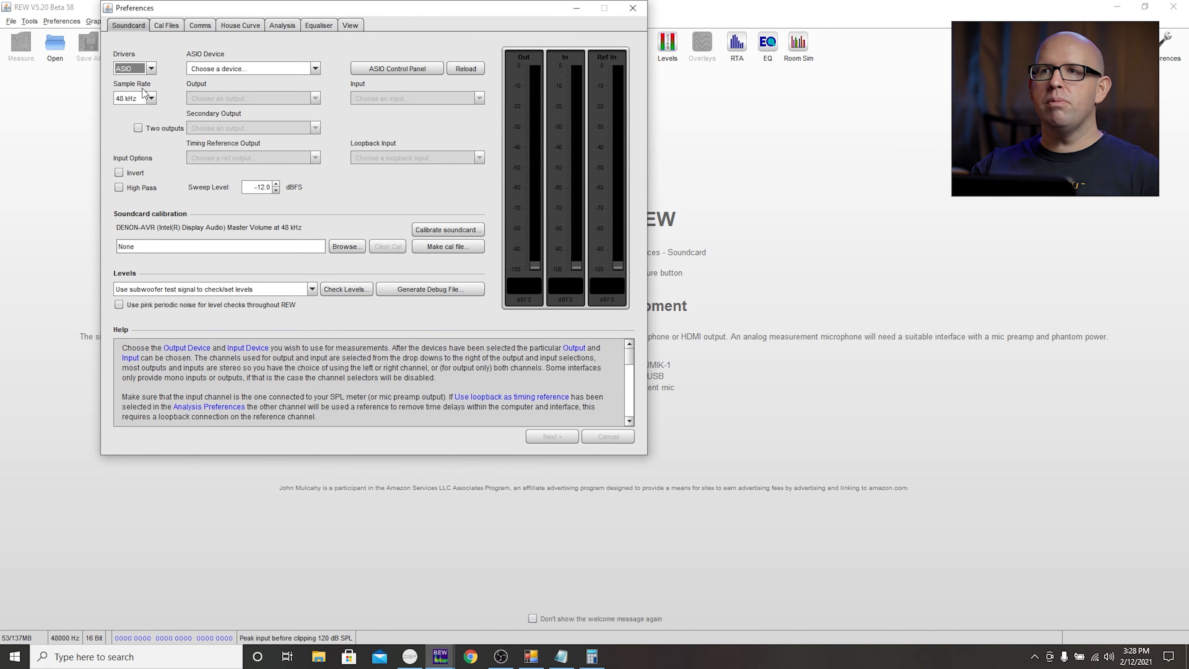
{"action": "left_click", "coordinate": [227, 69]}
{"action": "left_click", "coordinate": [264, 80]}
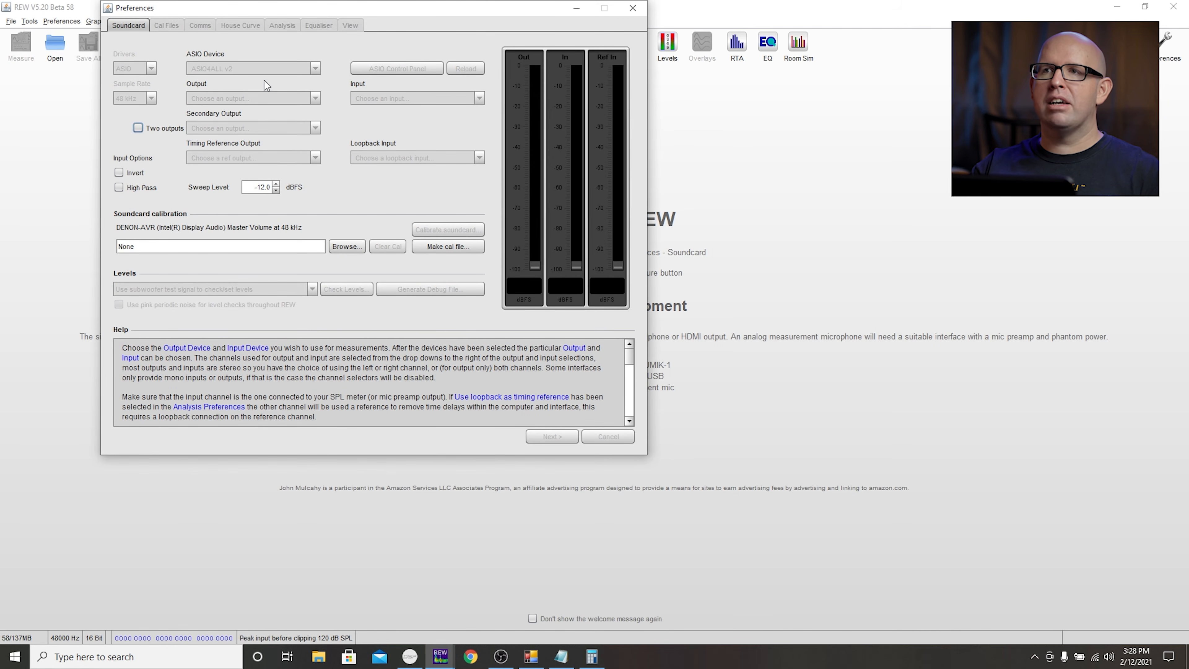
- Check the ASIO4ALL settings and the microphone calibration files for the new device, and close the preferences
{"action": "left_click", "coordinate": [1034, 657]}
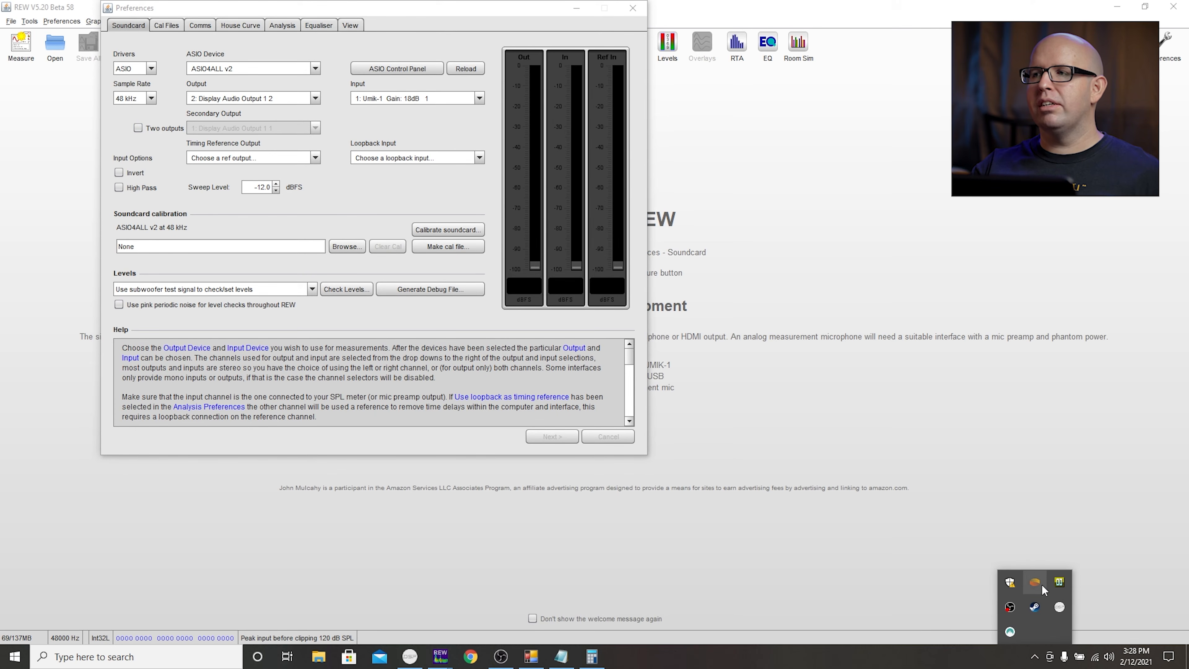
{"action": "left_click", "coordinate": [1064, 583]}
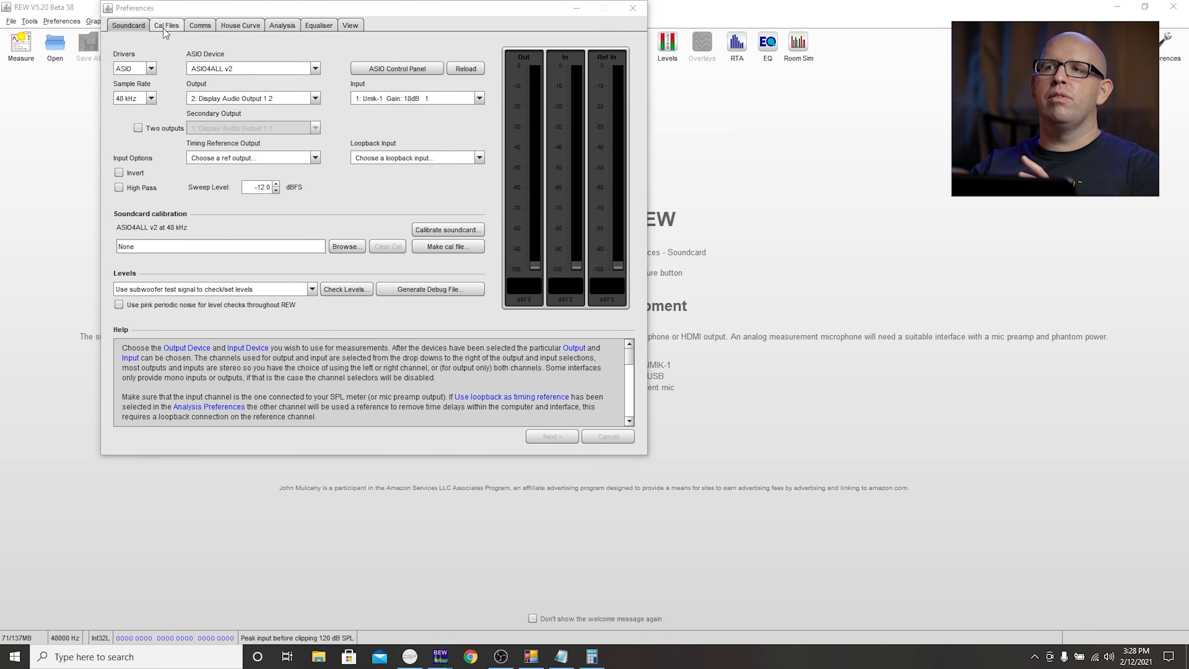
{"action": "left_click", "coordinate": [163, 28]}
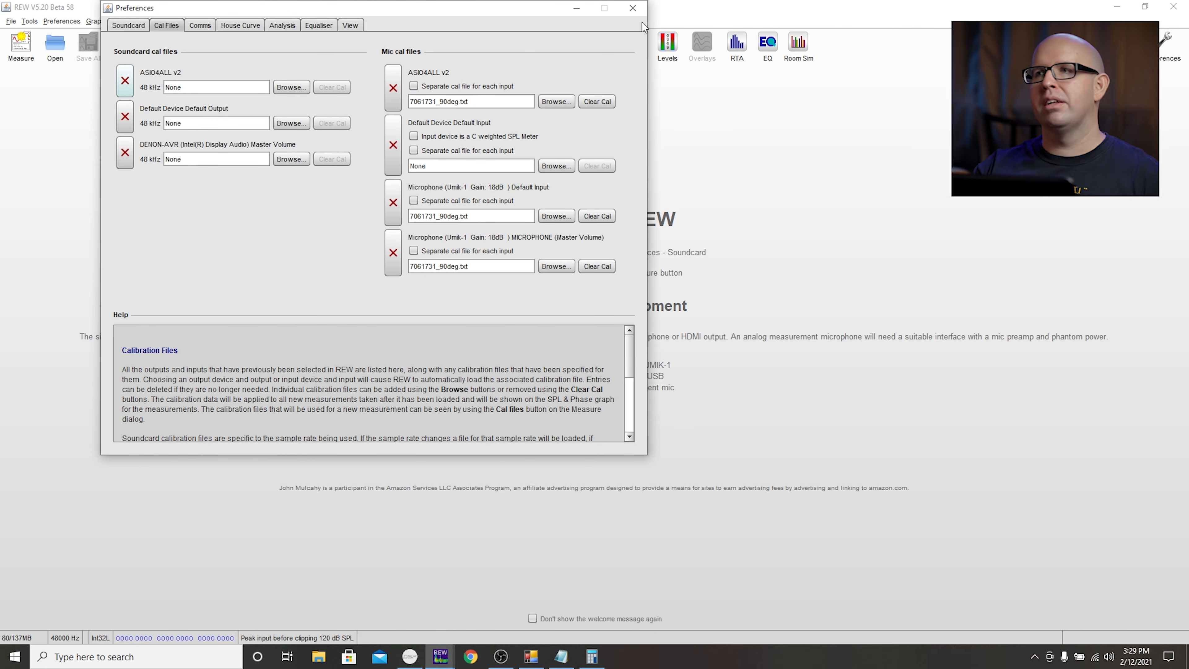
{"action": "left_click", "coordinate": [633, 8]}
- Measure the center channel as CENTER 80 using output 3: Display Audio Output 1 3
{"action": "left_click", "coordinate": [20, 44]}
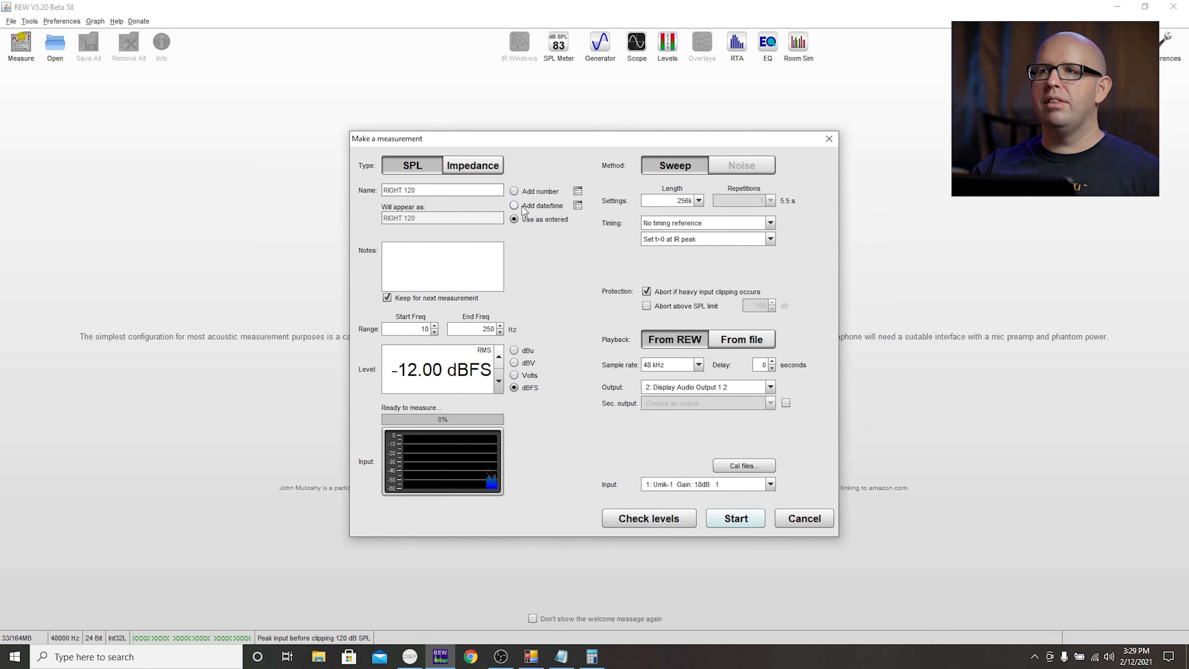
{"action": "triple_click", "coordinate": [495, 185]}
{"action": "type", "text": "CENTER"}
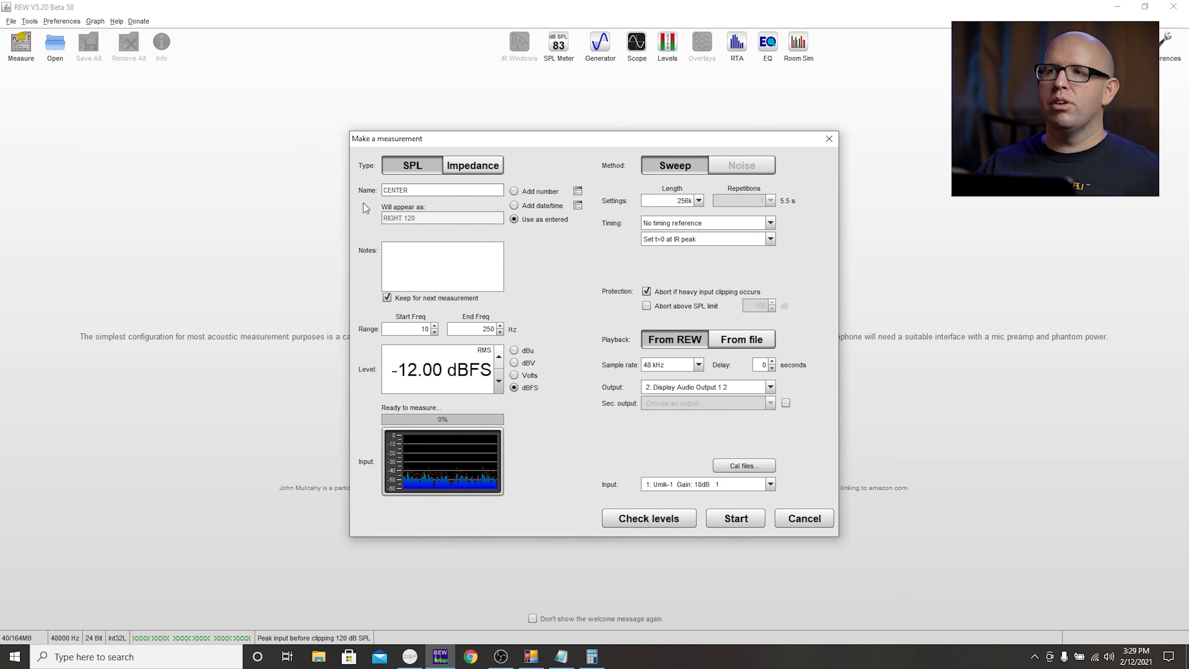
{"action": "type", "text": "80"}
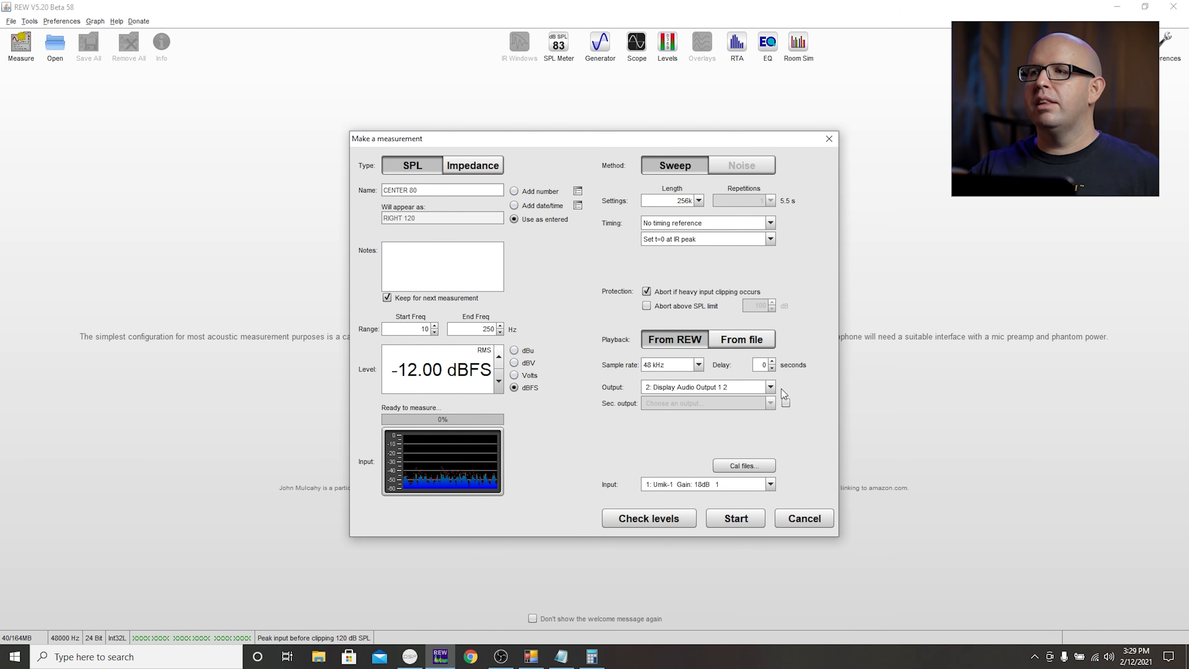
{"action": "left_click", "coordinate": [745, 388]}
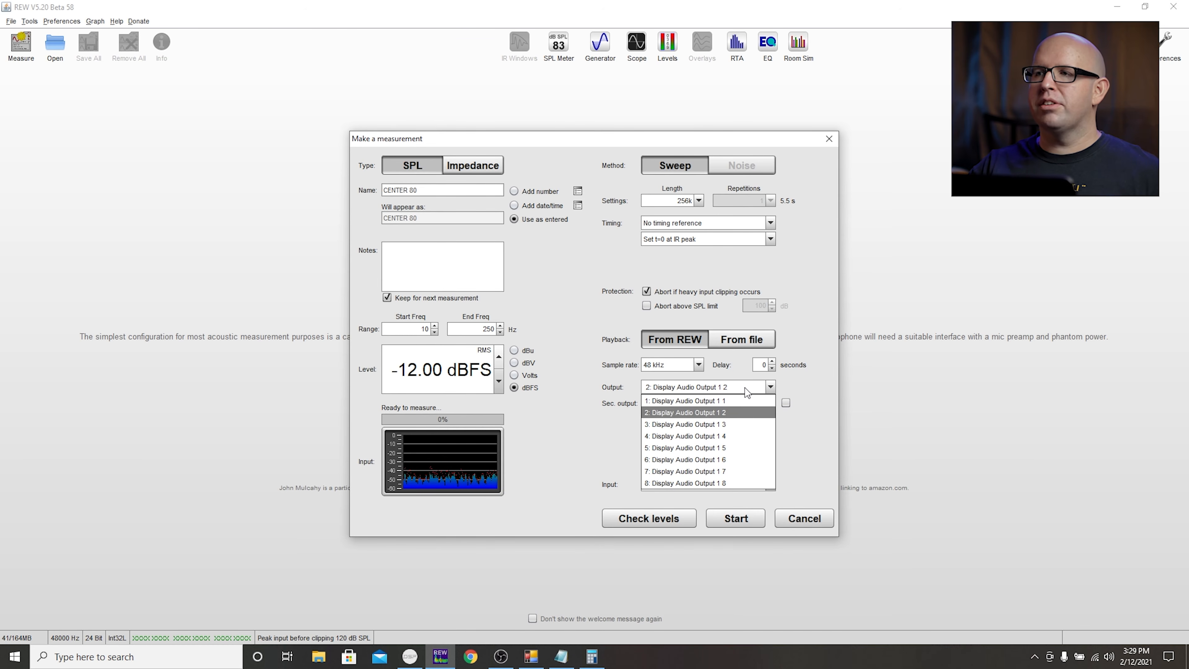
{"action": "left_click", "coordinate": [741, 425]}
{"action": "left_click", "coordinate": [749, 518]}
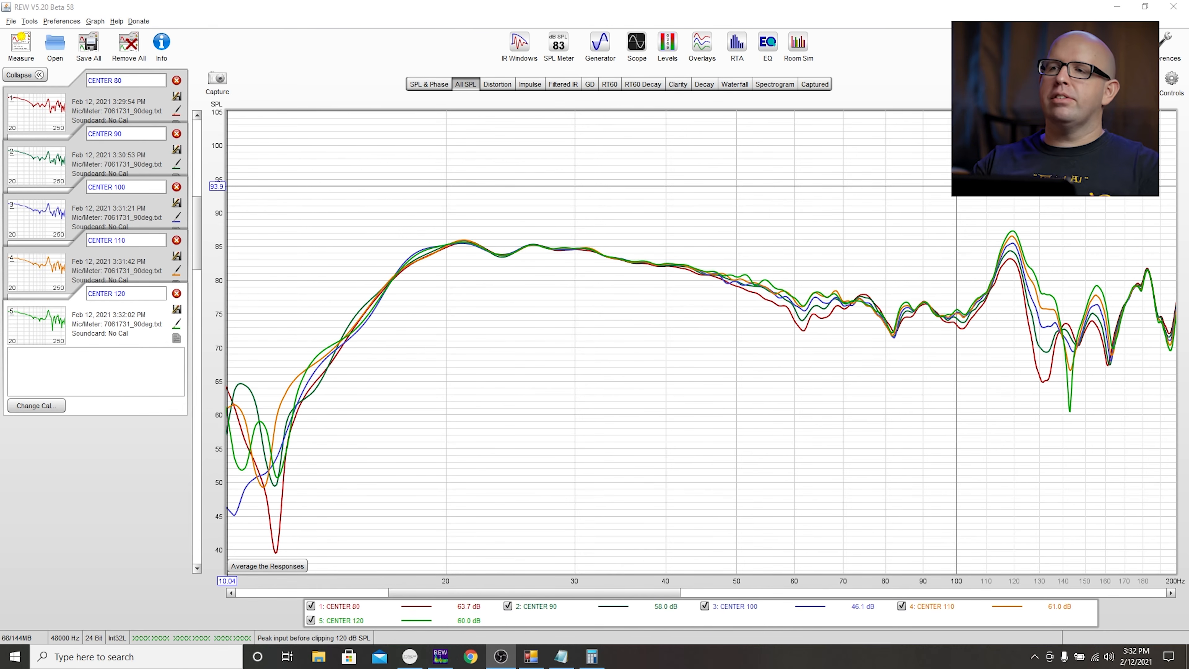
- Hide the other center curves to isolate CENTER 80, and compare it with CENTER 90
{"action": "left_click", "coordinate": [364, 621]}
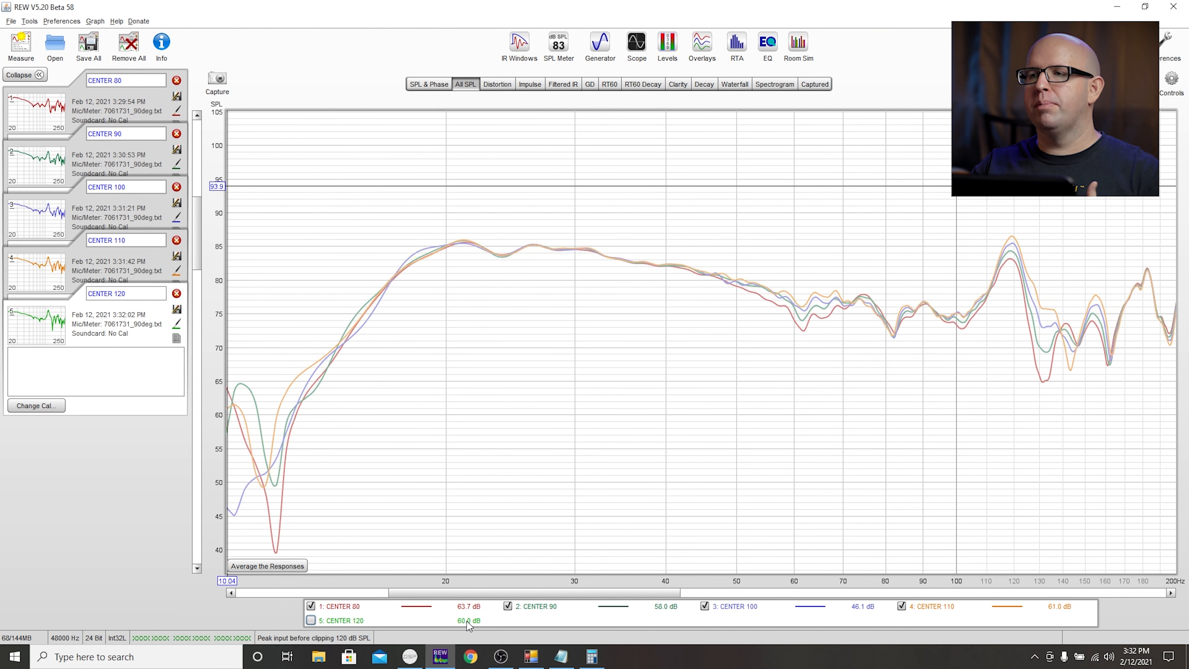
{"action": "left_click", "coordinate": [536, 606]}
{"action": "left_click", "coordinate": [737, 606]}
{"action": "left_click", "coordinate": [949, 607]}
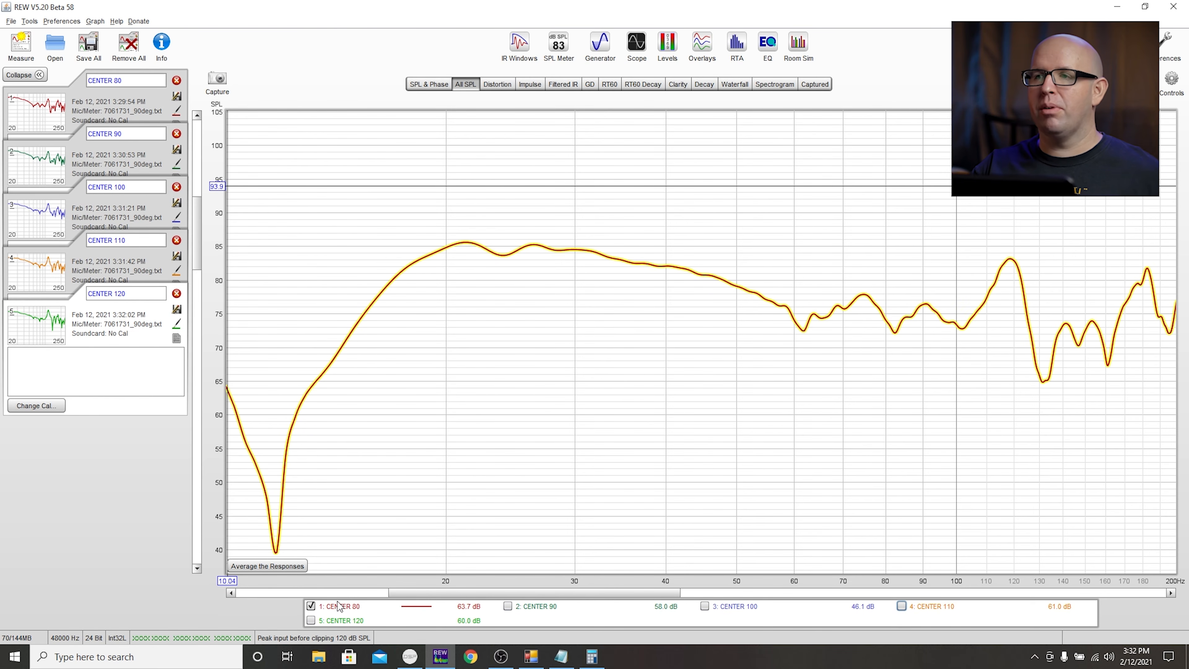
{"action": "left_click", "coordinate": [536, 606]}
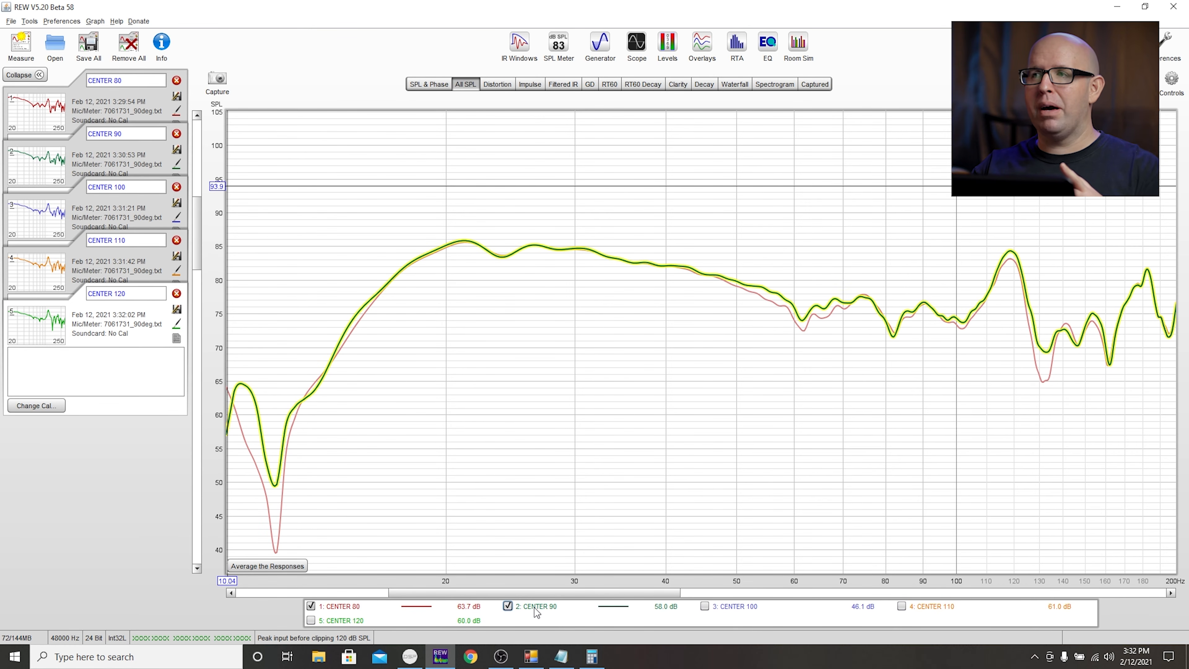
{"action": "left_click", "coordinate": [310, 607]}
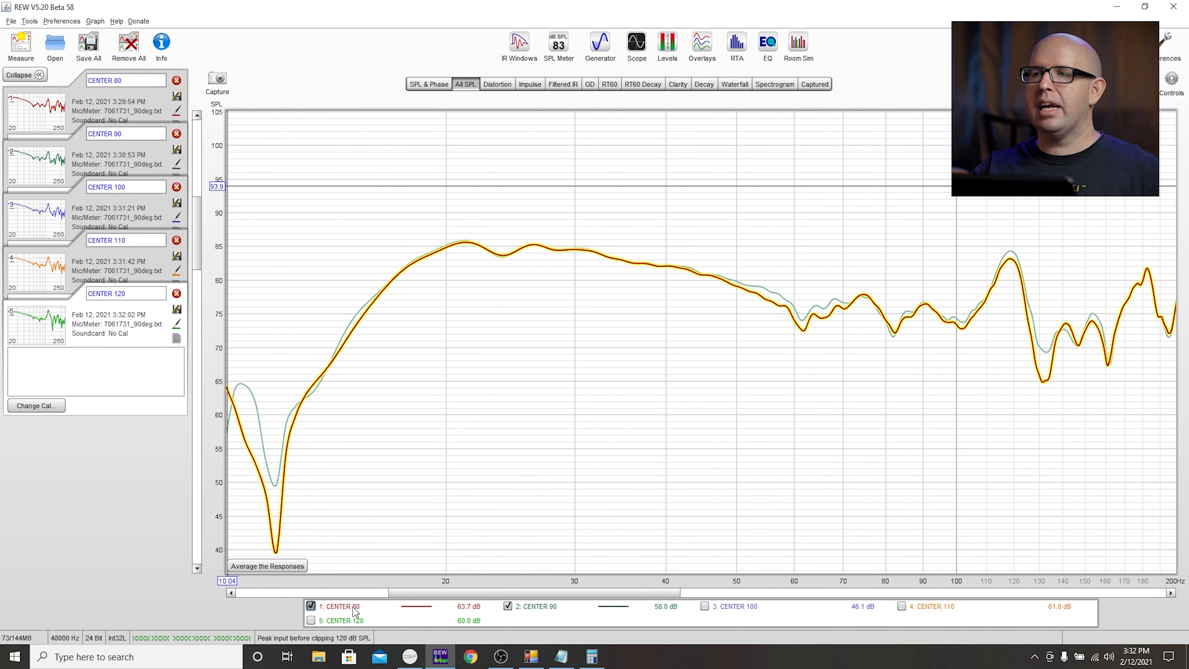
- View CENTER 100, CENTER 110 and CENTER 120 in turn, compare the last two, and leave only CENTER 110 on the graph
{"action": "left_click", "coordinate": [740, 606]}
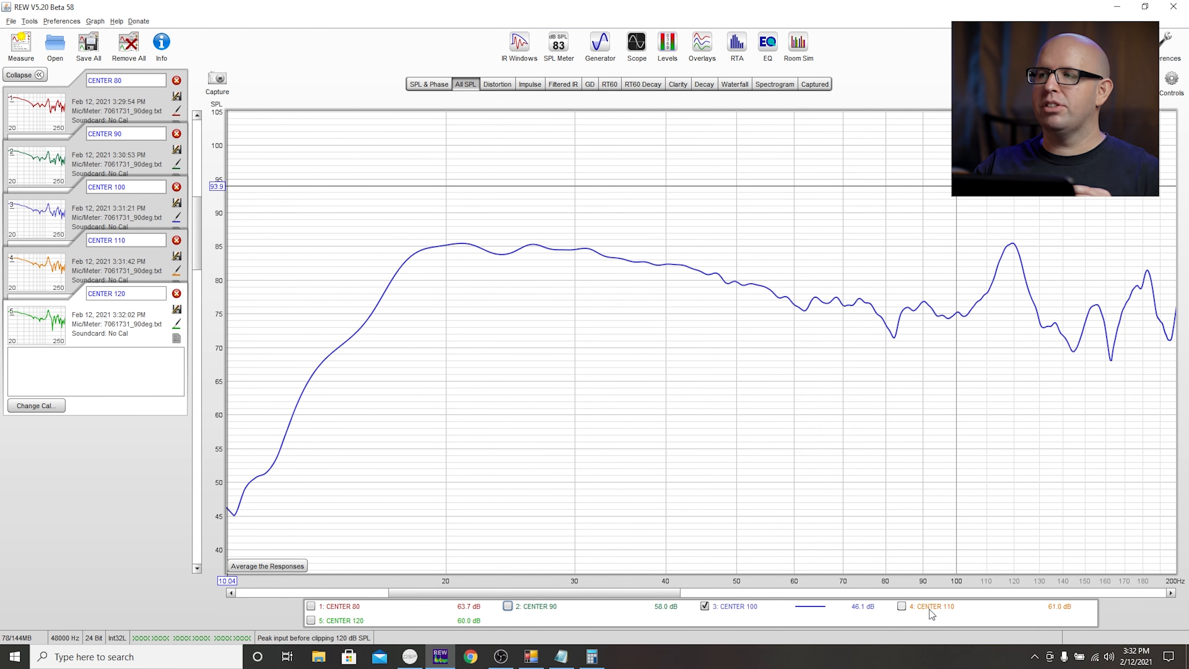
{"action": "left_click", "coordinate": [929, 609]}
{"action": "left_click", "coordinate": [704, 606]}
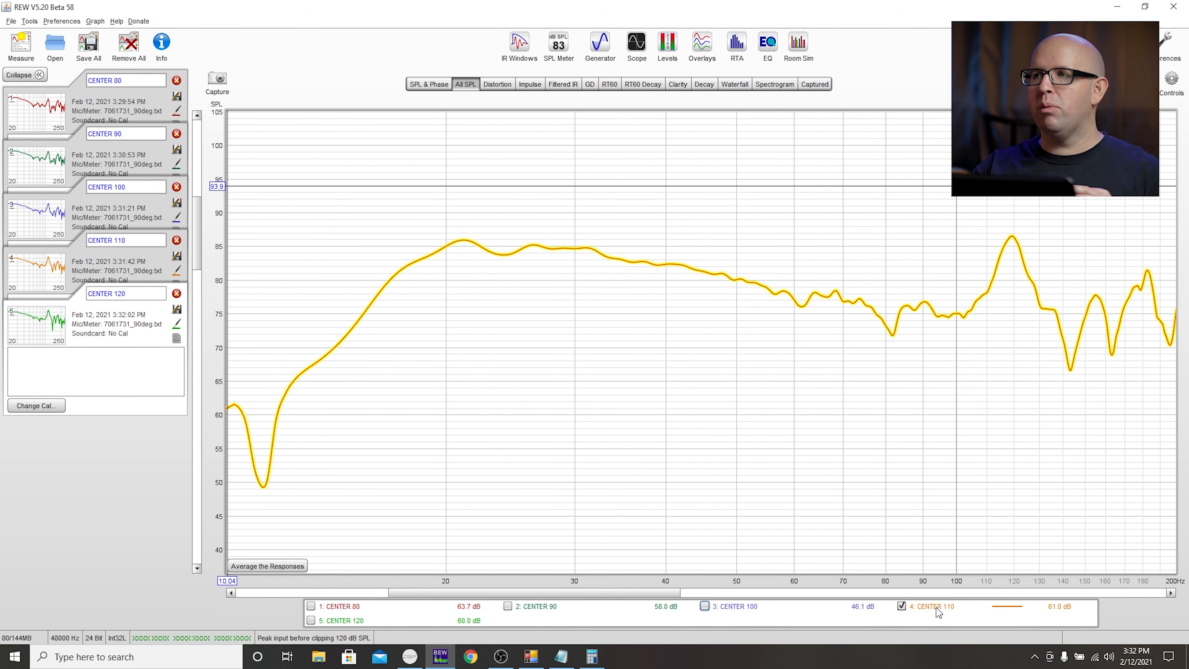
{"action": "left_click", "coordinate": [349, 619]}
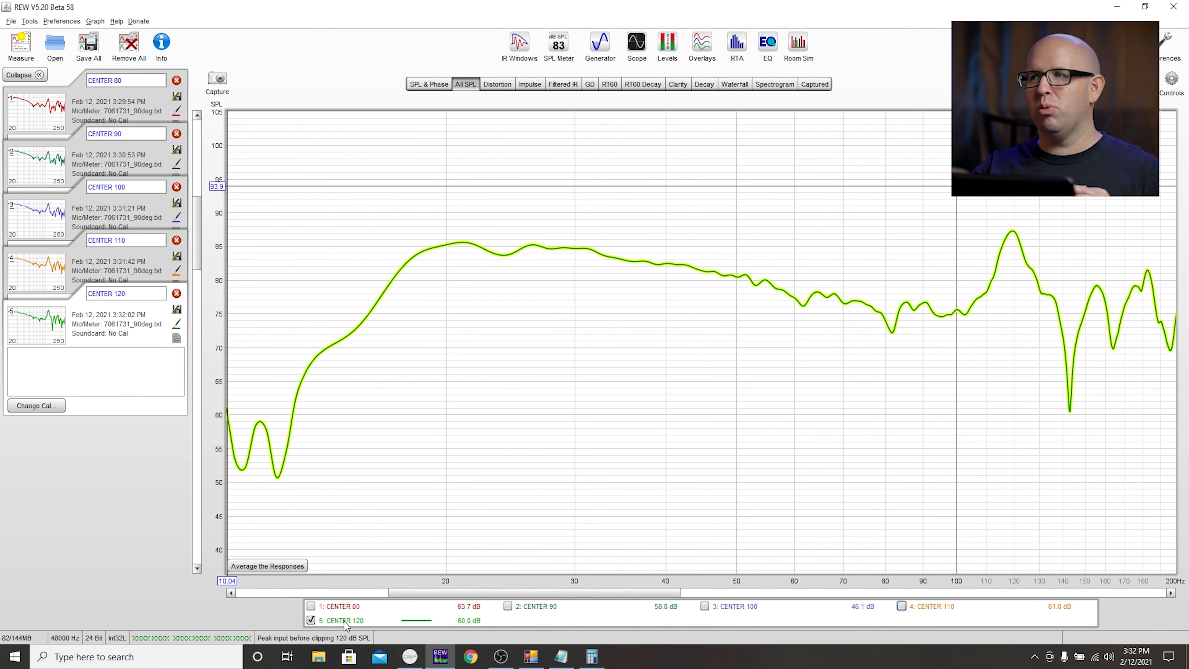
{"action": "left_click", "coordinate": [941, 605]}
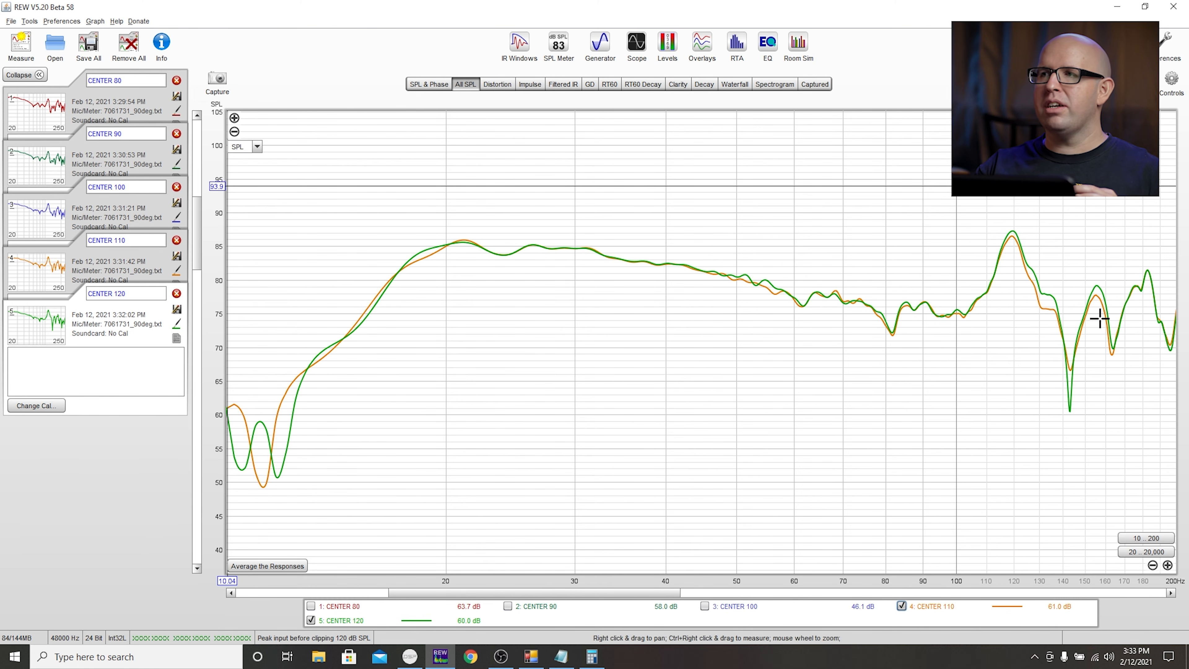
{"action": "left_click", "coordinate": [310, 621]}
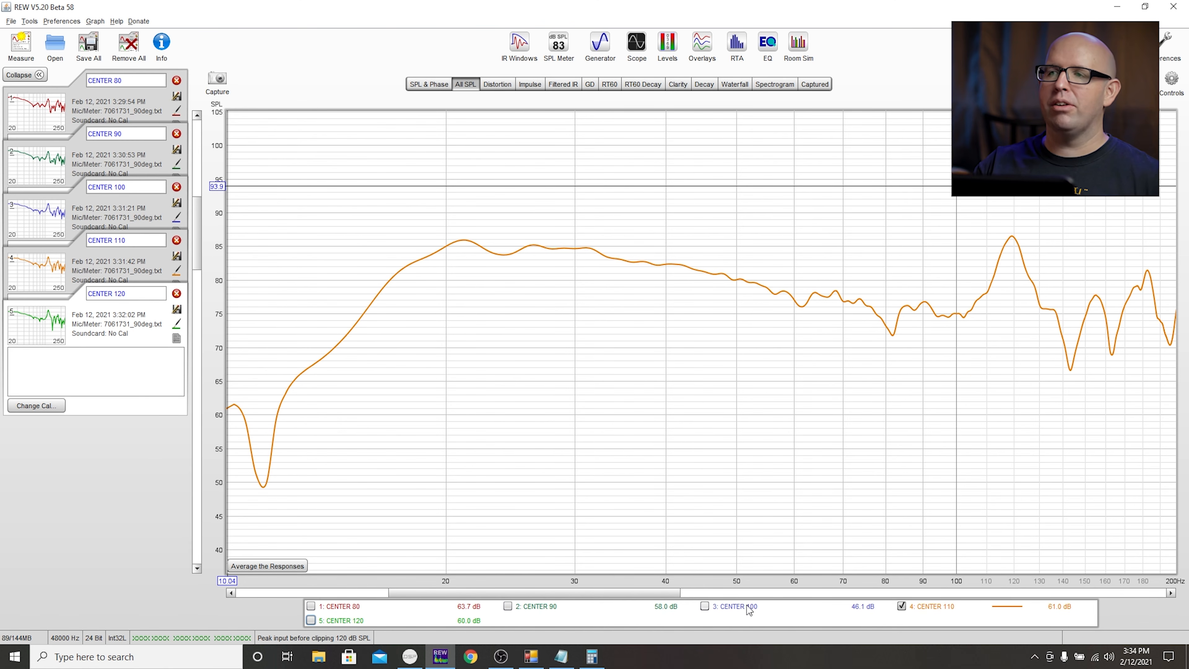
- Measure the right surround as RS 80 using output 6: Display Audio Output 1 6
{"action": "left_click", "coordinate": [19, 43]}
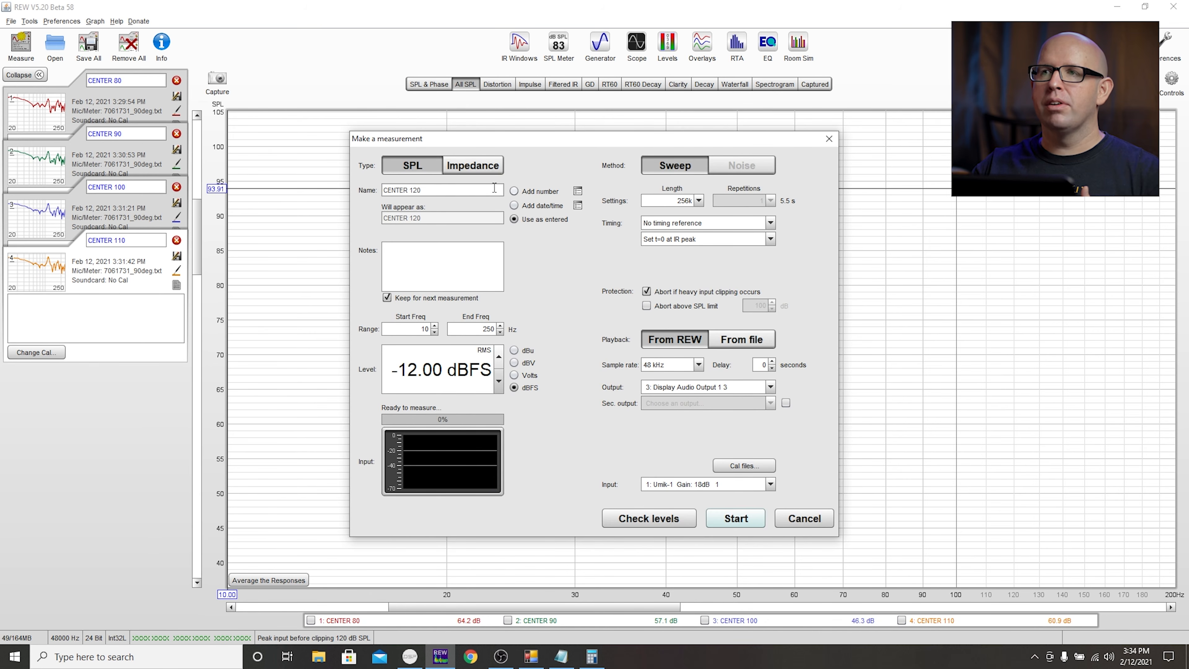
{"action": "triple_click", "coordinate": [494, 187]}
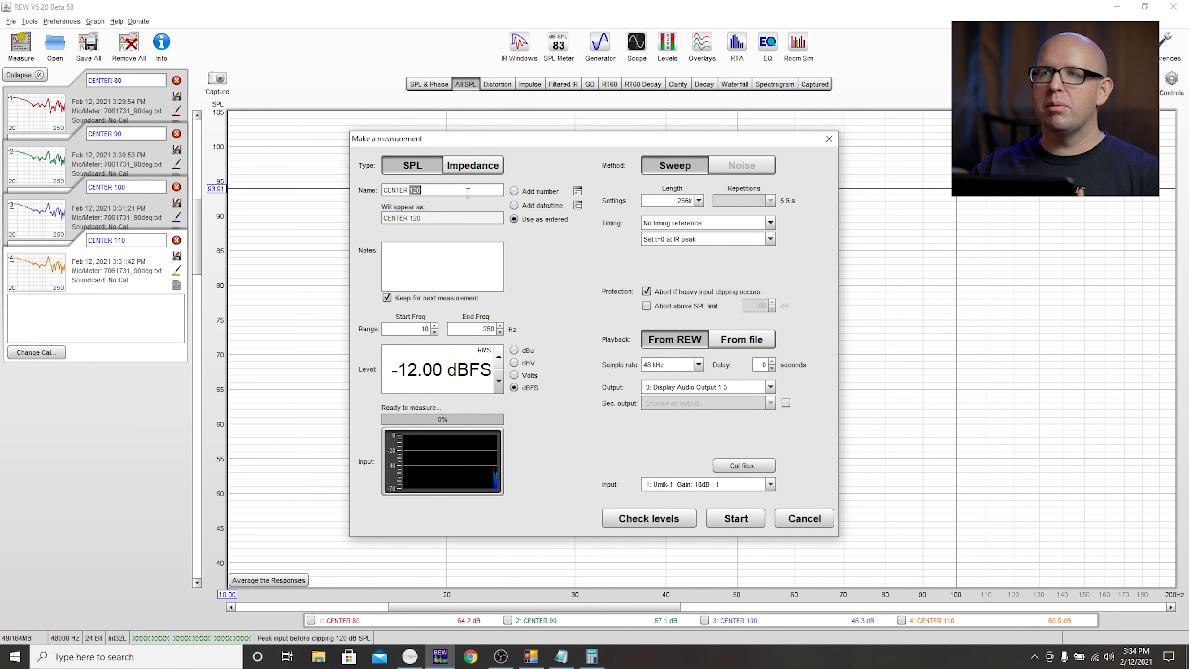
{"action": "type", "text": "RS 80"}
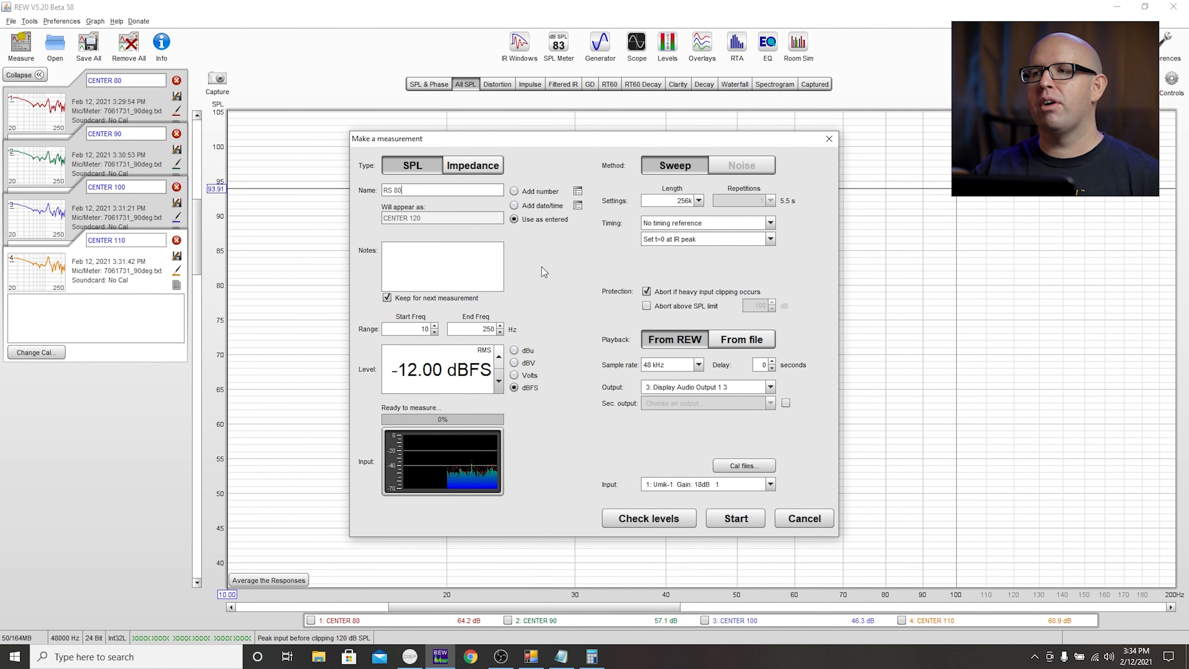
{"action": "left_click", "coordinate": [730, 388]}
{"action": "left_click", "coordinate": [726, 456]}
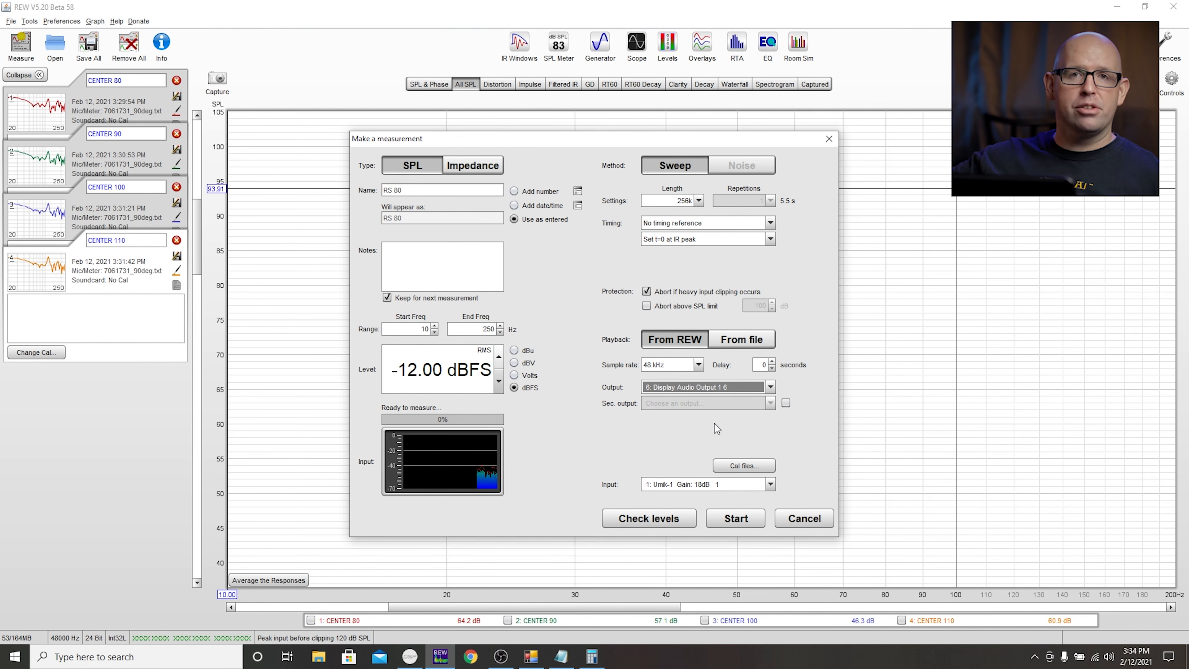
{"action": "left_click", "coordinate": [733, 522]}
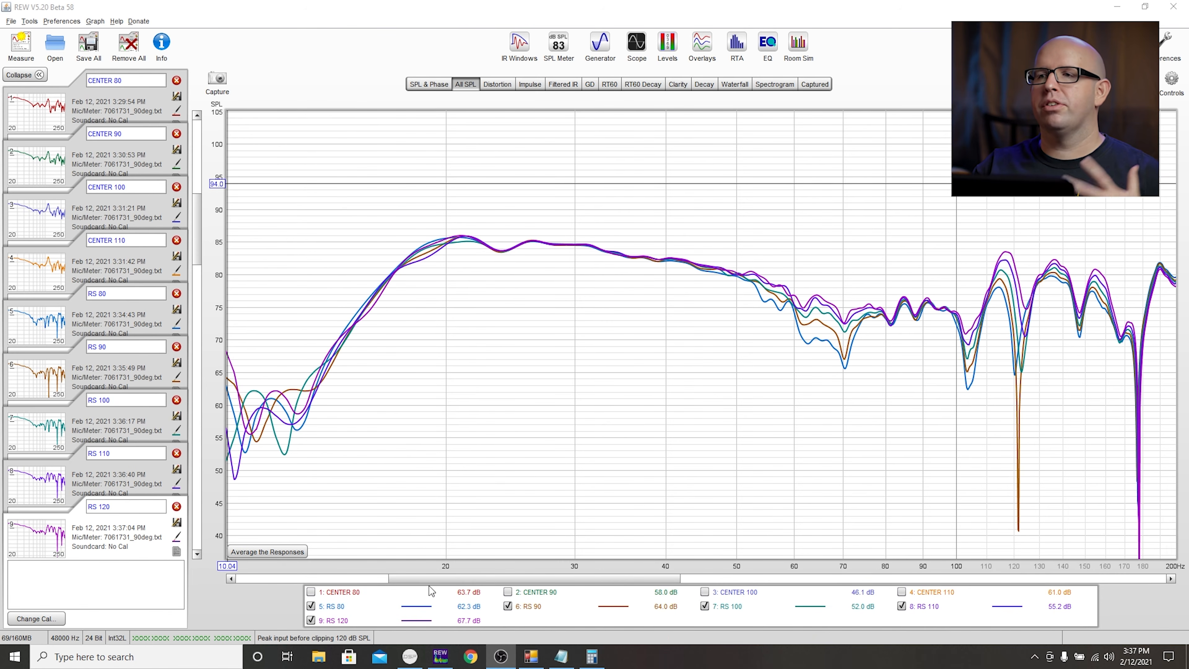
- Hide the RS 90, RS 100, RS 110 and RS 120 curves to examine RS 80 alone
{"action": "left_click", "coordinate": [349, 629]}
{"action": "left_click", "coordinate": [347, 625]}
{"action": "left_click", "coordinate": [507, 607]}
{"action": "left_click", "coordinate": [736, 607]}
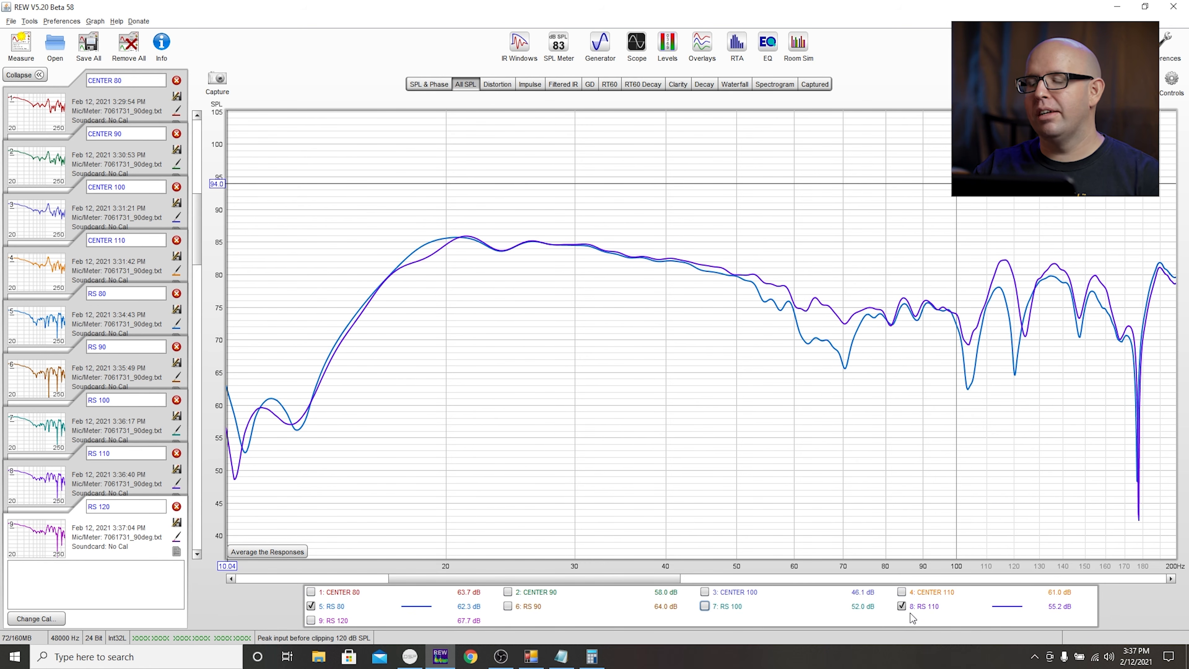
{"action": "left_click", "coordinate": [901, 606]}
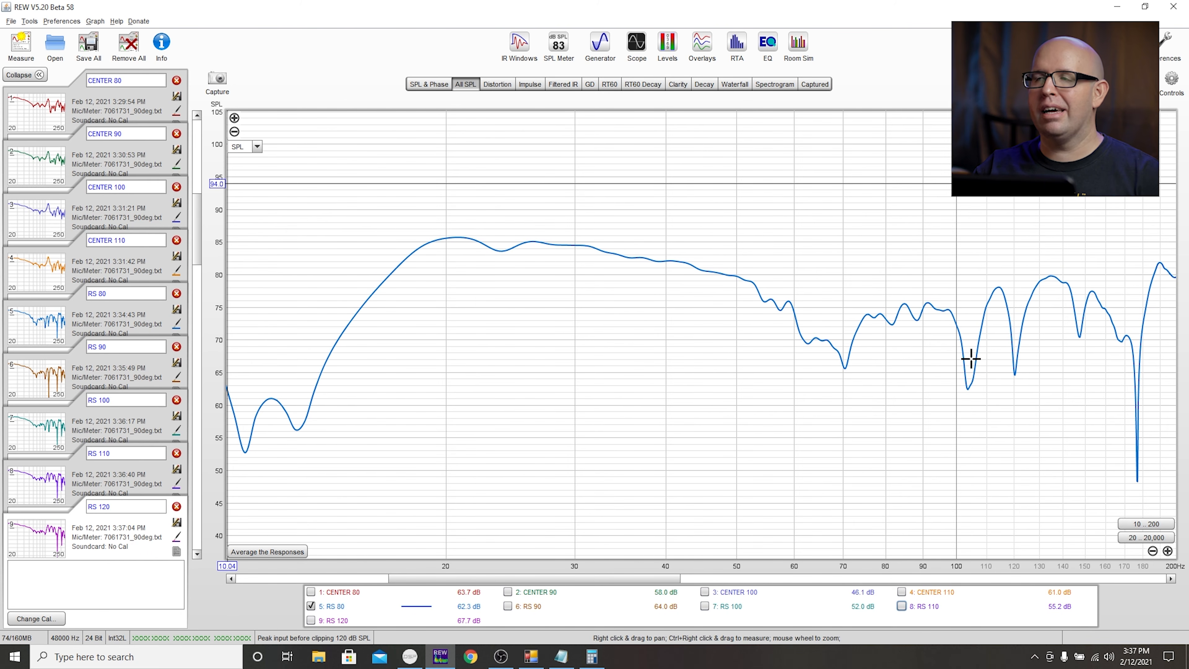
- Compare RS 80 with RS 90 and RS 100 in turn, and RS 100 with RS 110
{"action": "left_click", "coordinate": [527, 609]}
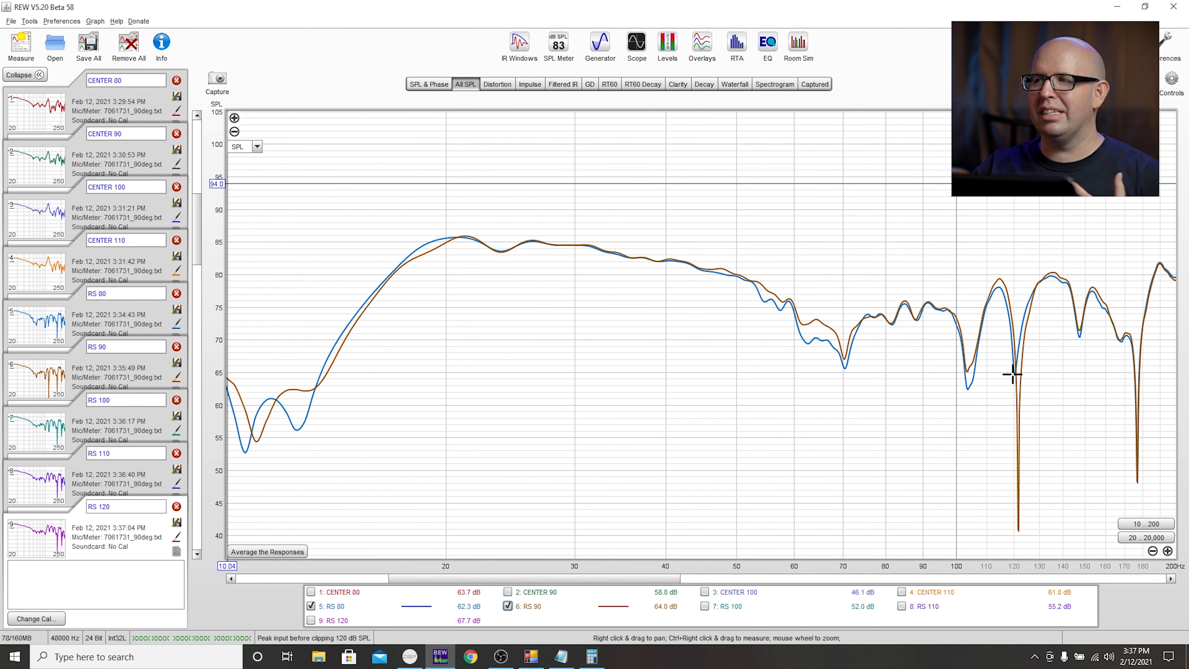
{"action": "left_click", "coordinate": [529, 609]}
{"action": "left_click", "coordinate": [730, 611]}
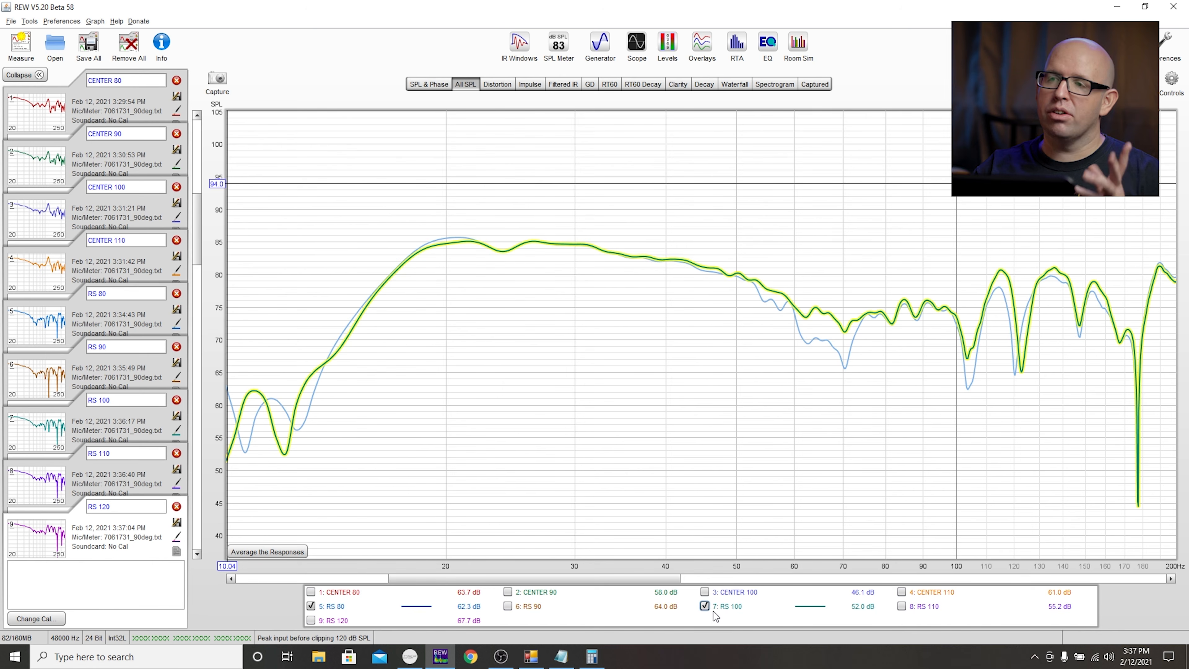
{"action": "left_click", "coordinate": [921, 607]}
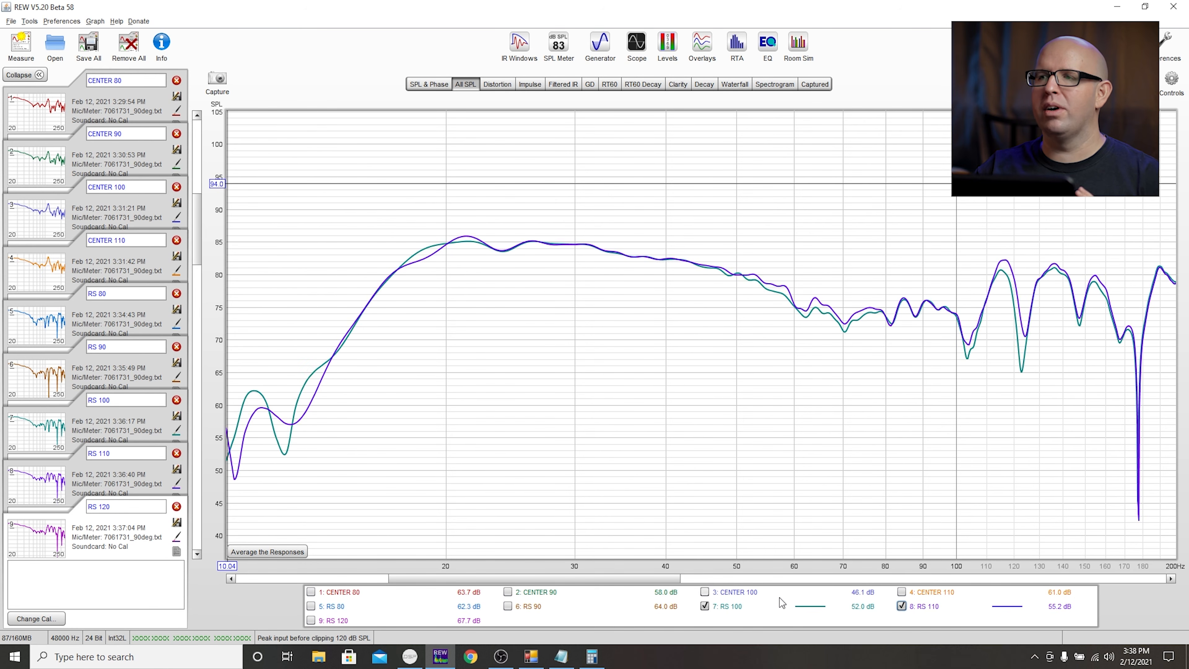
{"action": "left_click", "coordinate": [747, 608]}
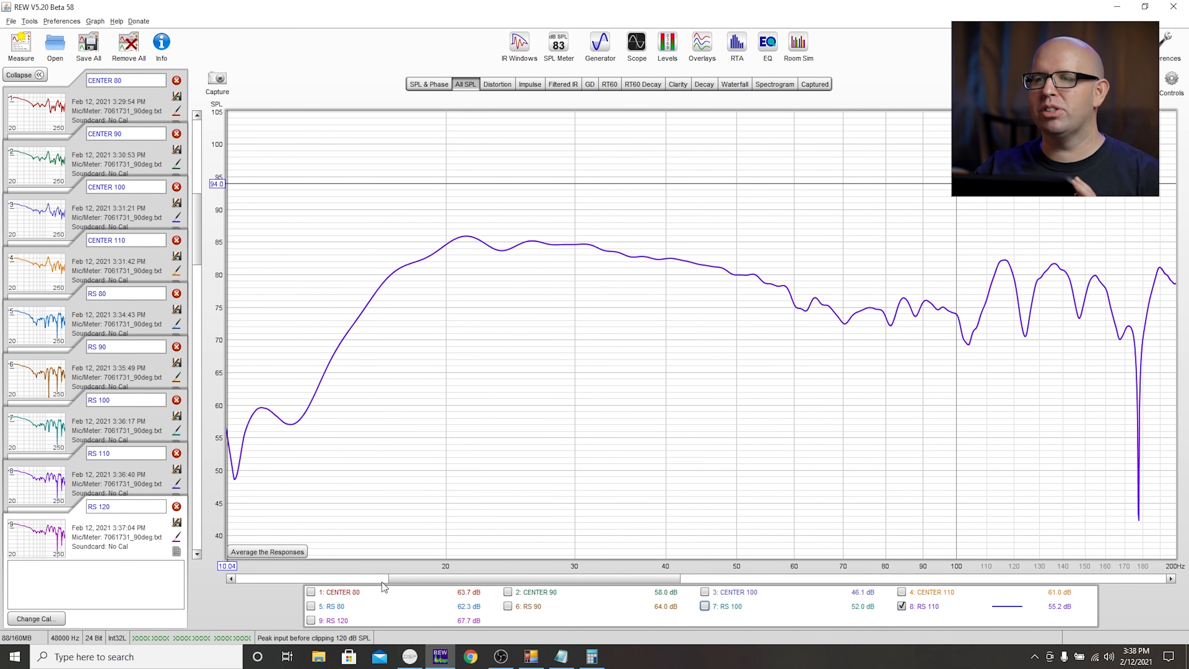
- Compare RS 110 with RS 120 and RS 100, and leave only RS 110 on the graph
{"action": "left_click", "coordinate": [311, 620]}
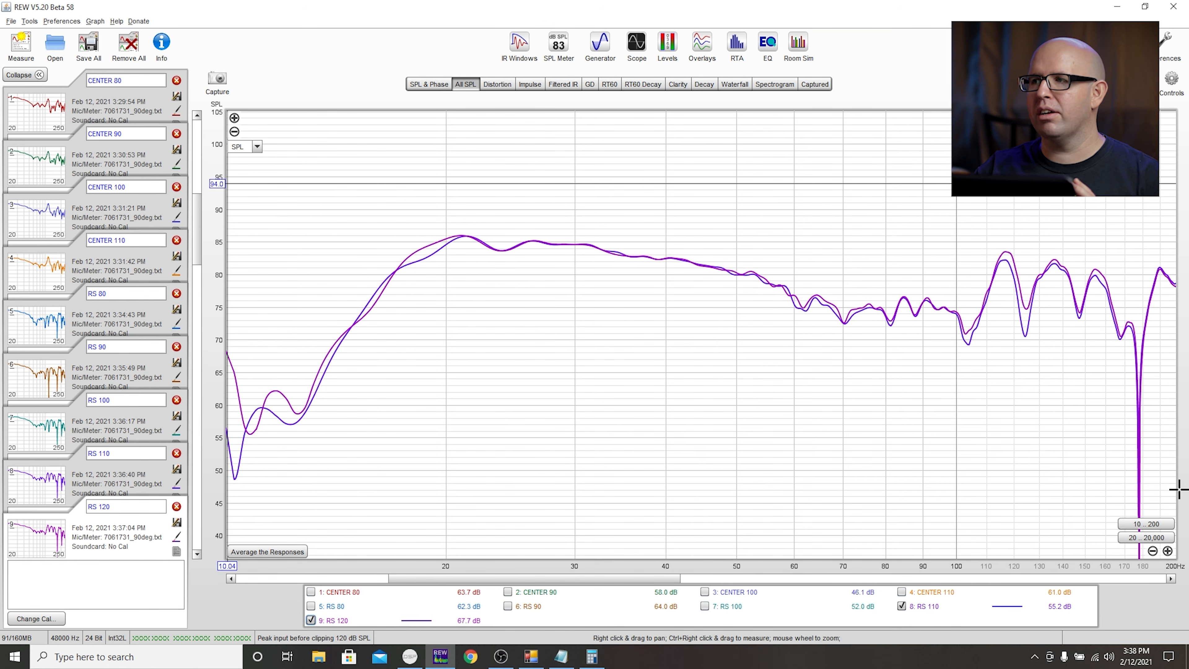
{"action": "key", "text": "space"}
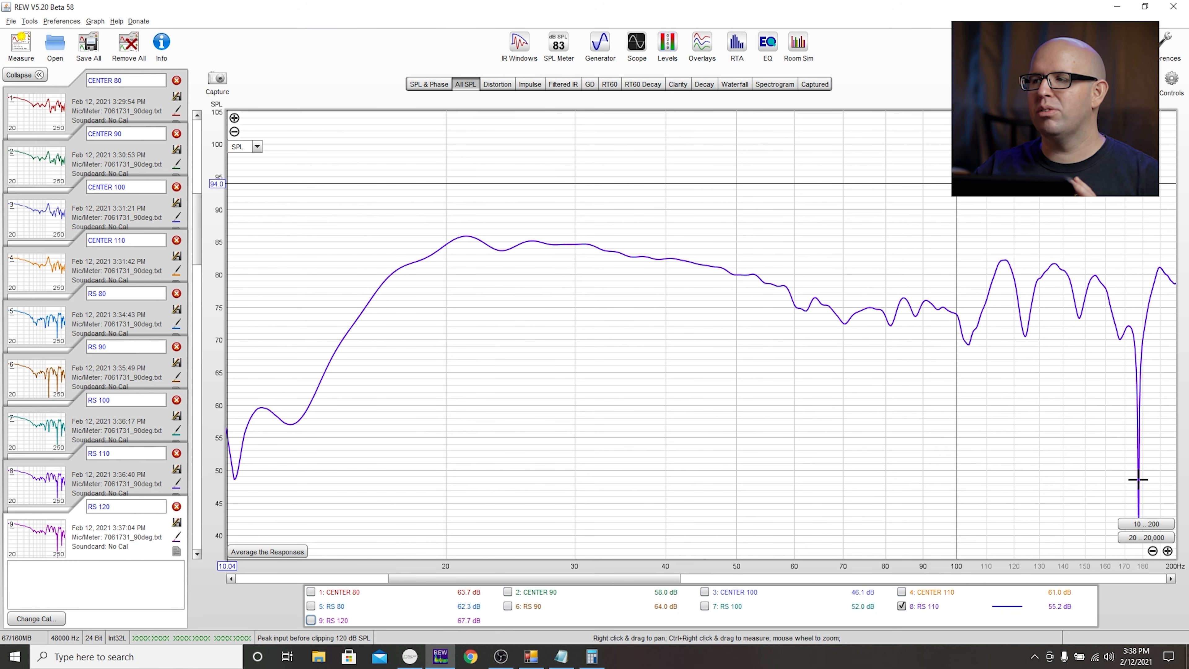
{"action": "left_click", "coordinate": [742, 607]}
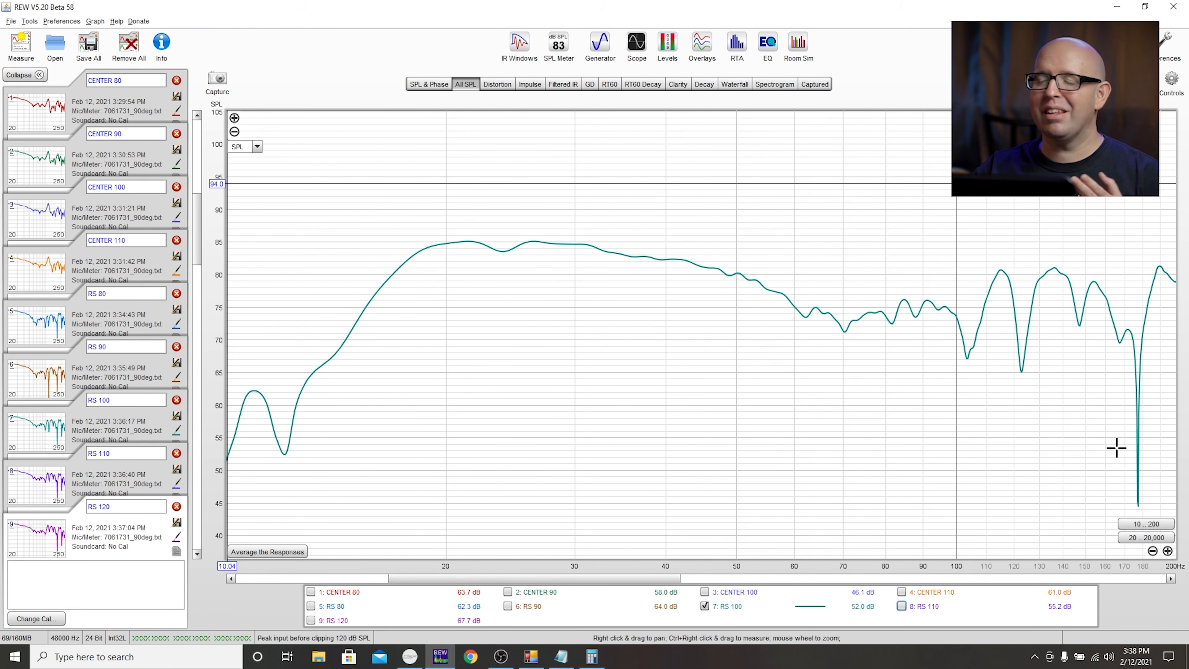
{"action": "left_click", "coordinate": [740, 607]}
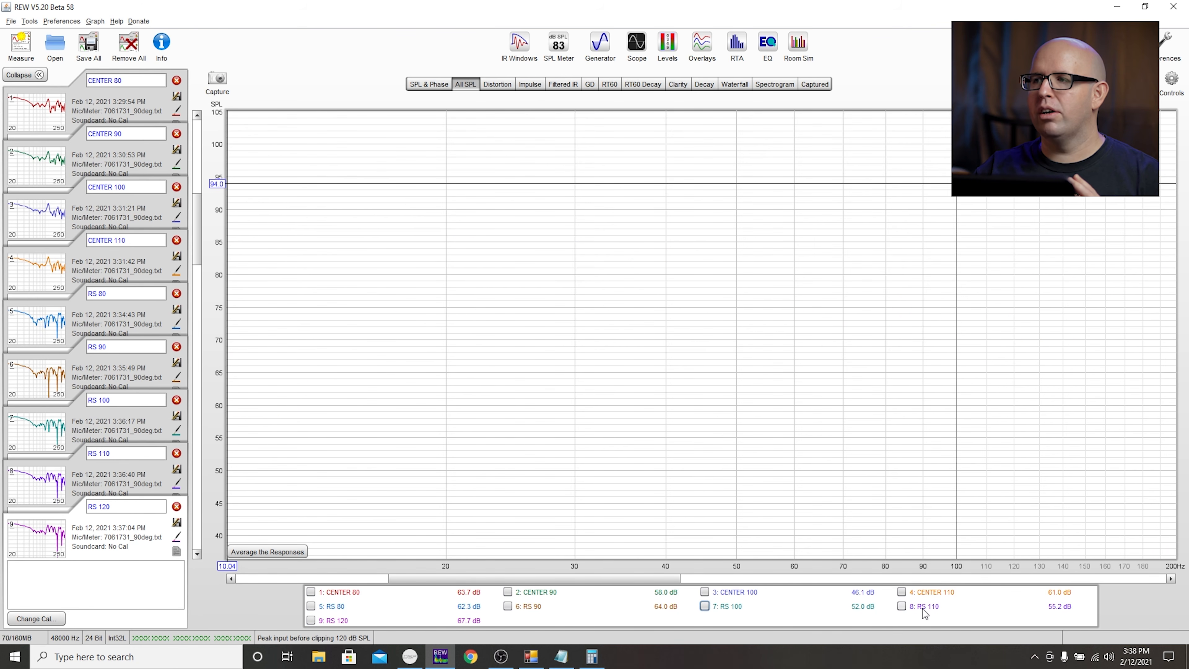
{"action": "left_click", "coordinate": [902, 606]}
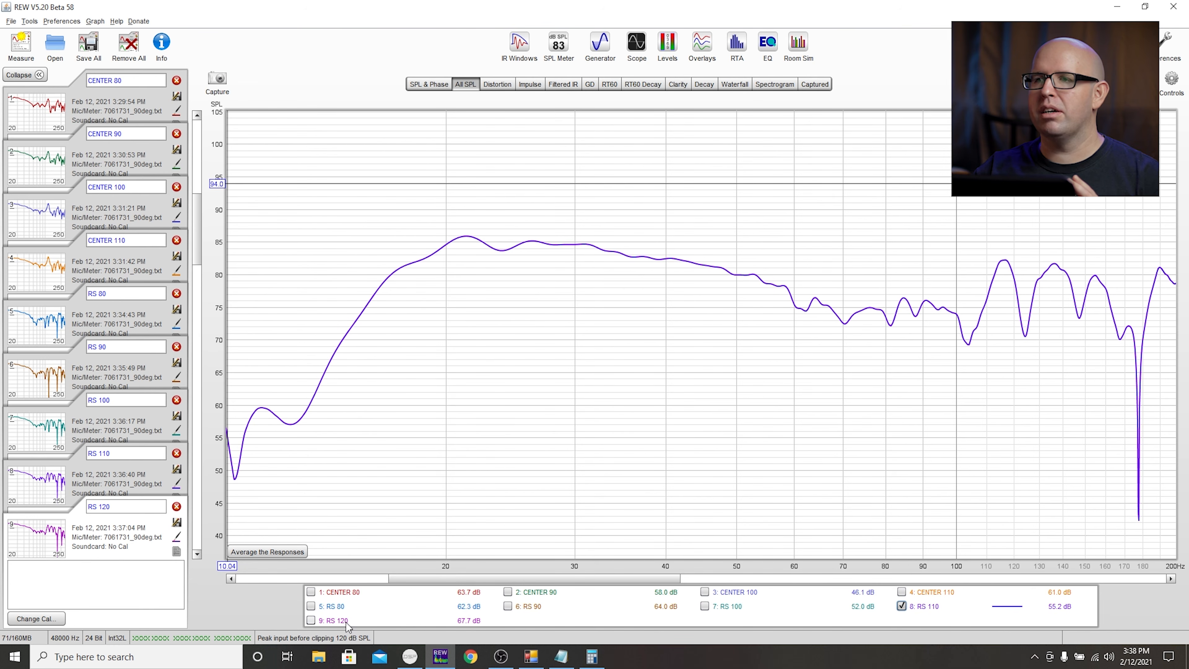